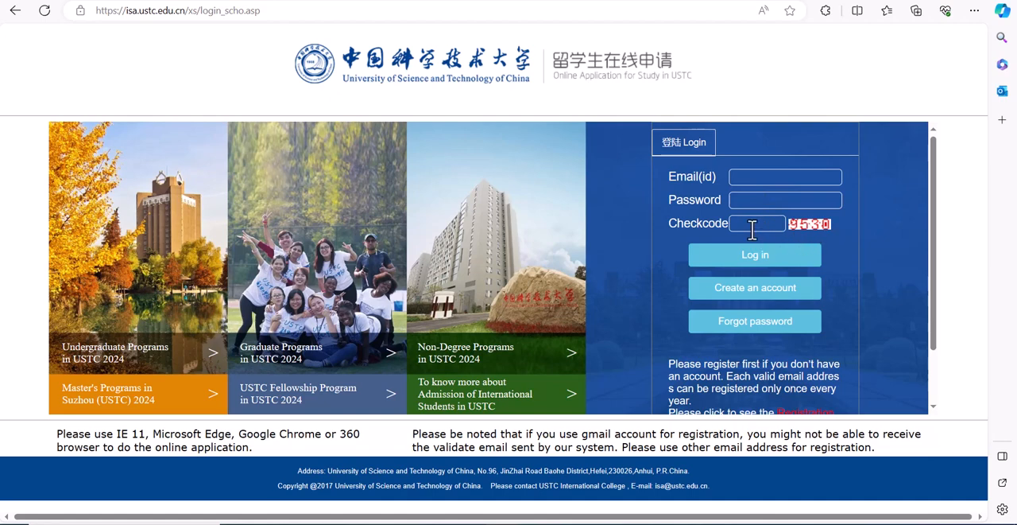
Step: Open the account creation form and enter the applicant's family name and given names
{"action": "left_click", "coordinate": [786, 294]}
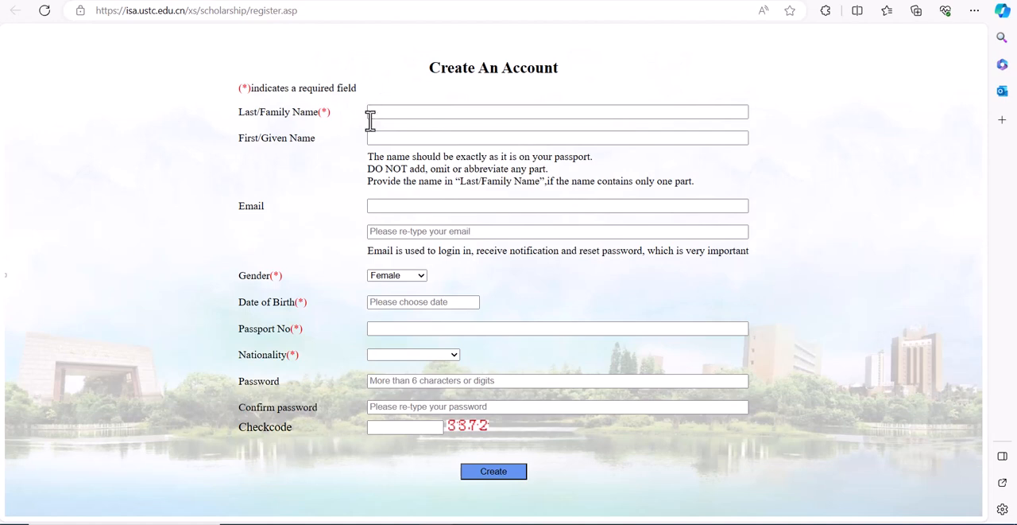
{"action": "left_click", "coordinate": [386, 113]}
{"action": "left_click", "coordinate": [391, 113]}
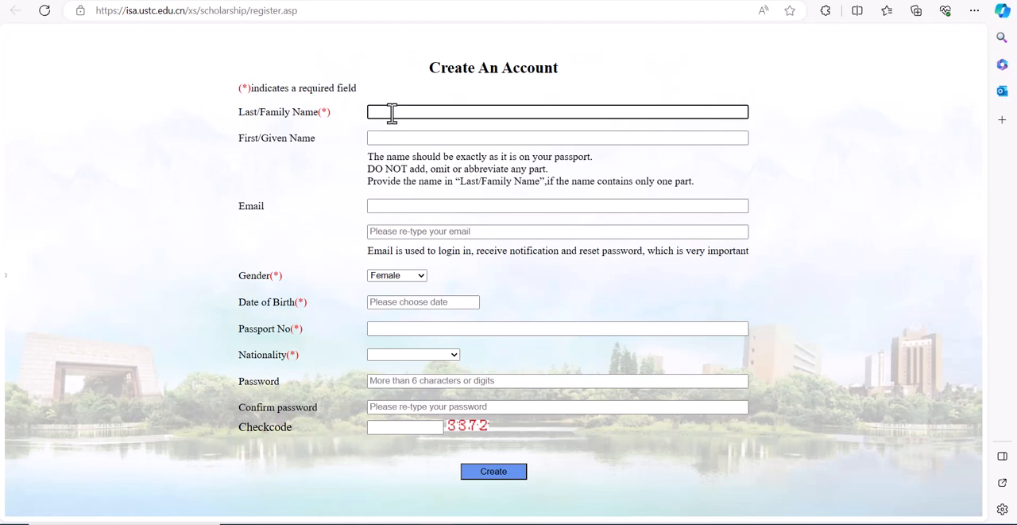
{"action": "type", "text": "R"}
{"action": "key", "text": "BackSpace"}
{"action": "type", "text": "Tobe"}
{"action": "left_click", "coordinate": [378, 137]}
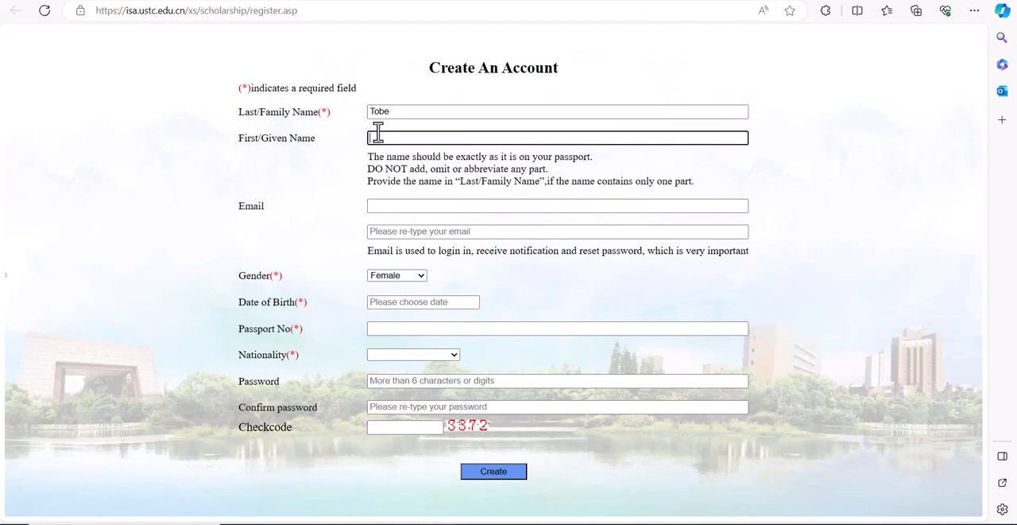
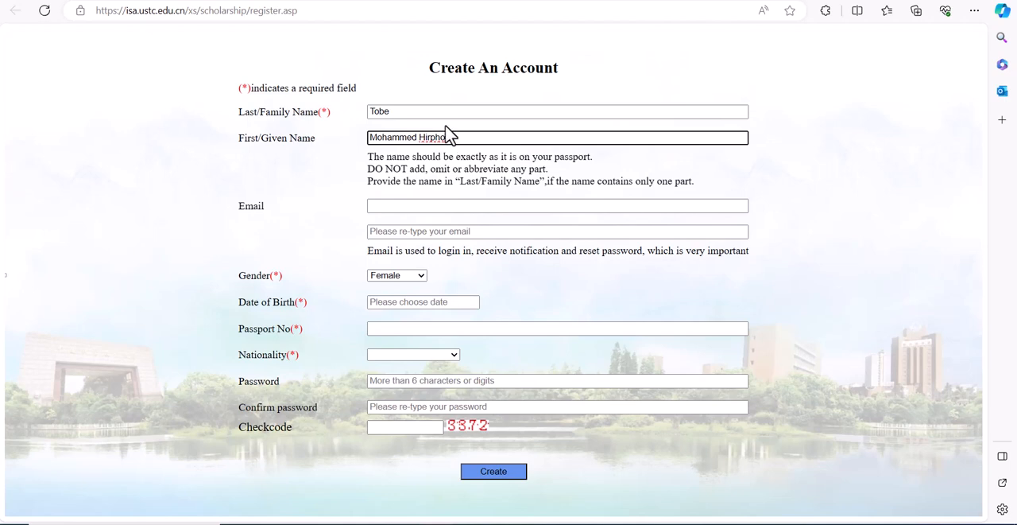
Step: Enter the applicant's e-mail address in the registration form
{"action": "left_click", "coordinate": [410, 206]}
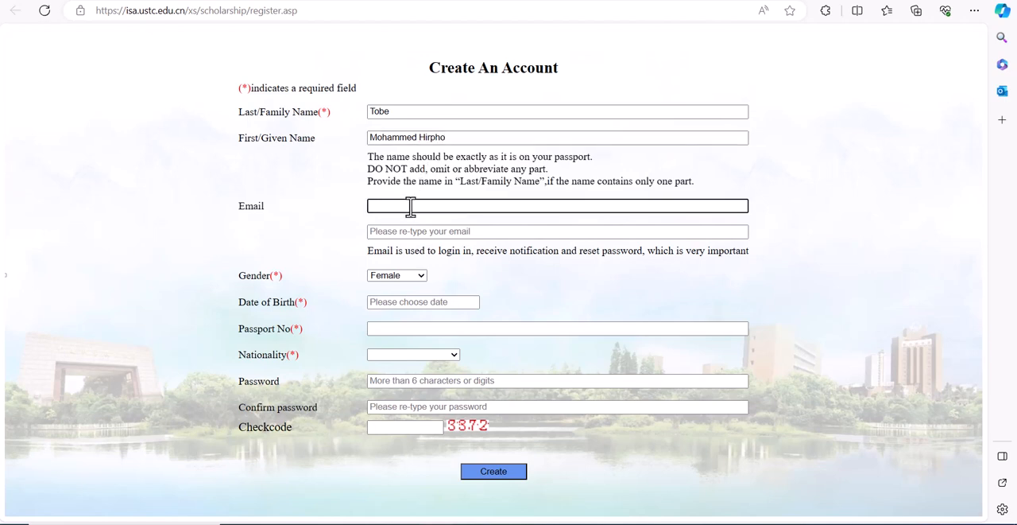
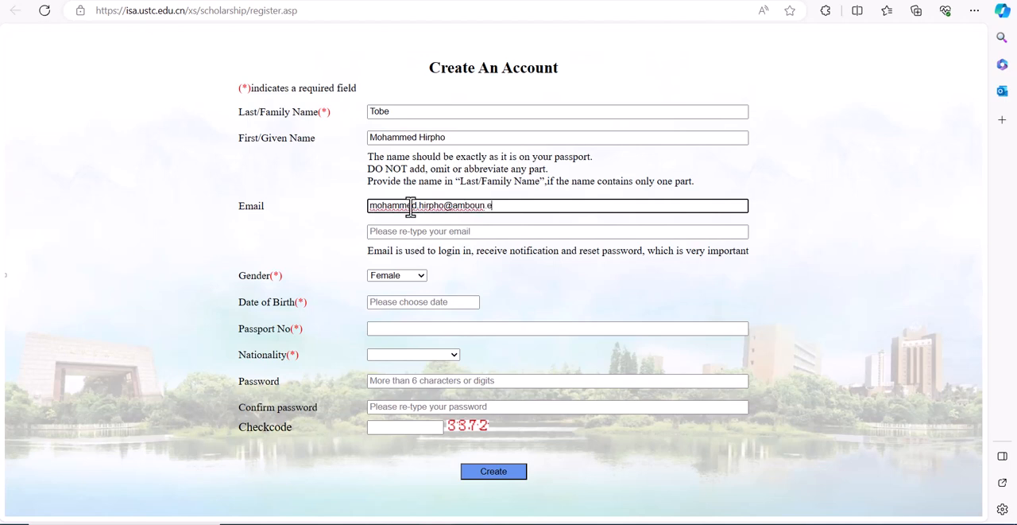
Step: Re-enter the applicant's e-mail address in the confirmation field
{"action": "left_click", "coordinate": [408, 233]}
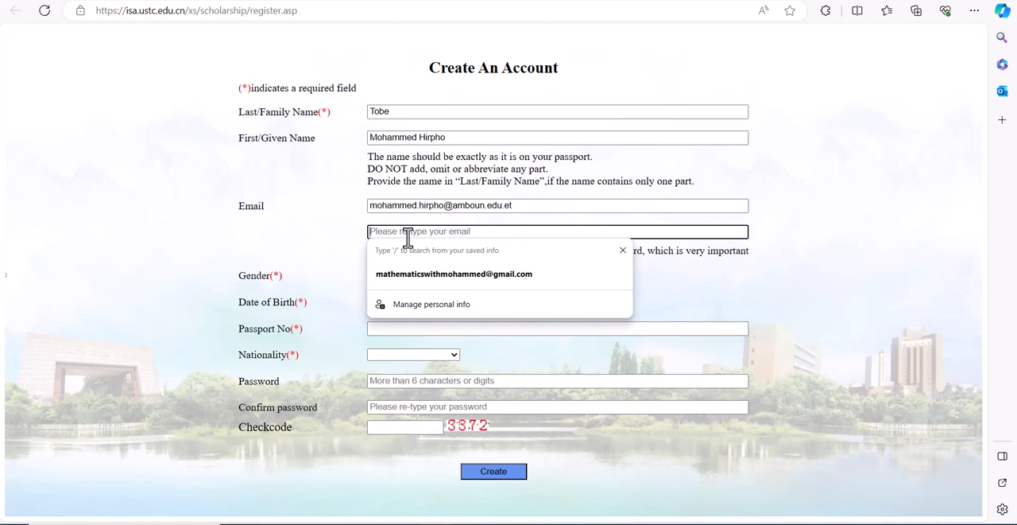
{"action": "key", "text": "ctrl+v"}
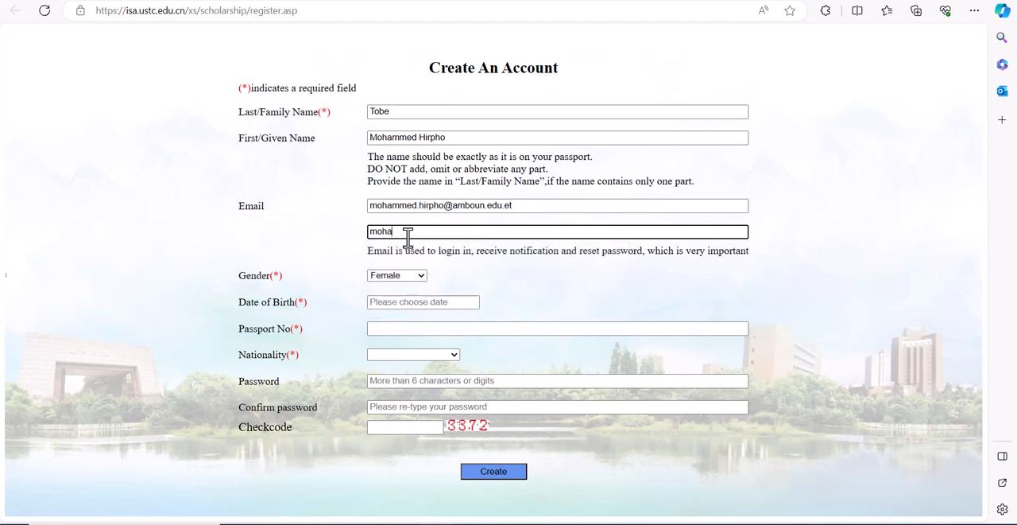
Step: Correct the spelling mistakes in both e-mail entries so that they match
{"action": "left_click", "coordinate": [488, 207]}
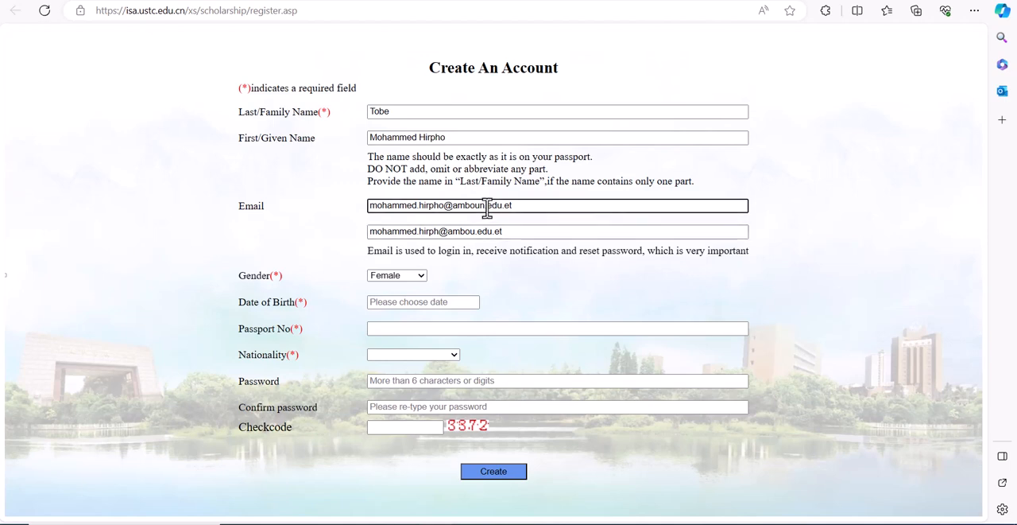
{"action": "key", "text": "BackSpace"}
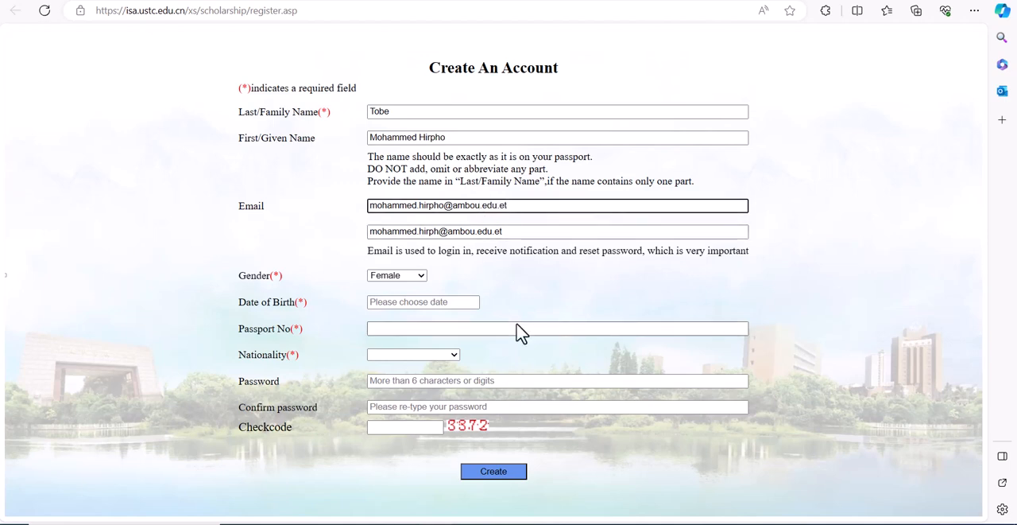
{"action": "left_click", "coordinate": [443, 231]}
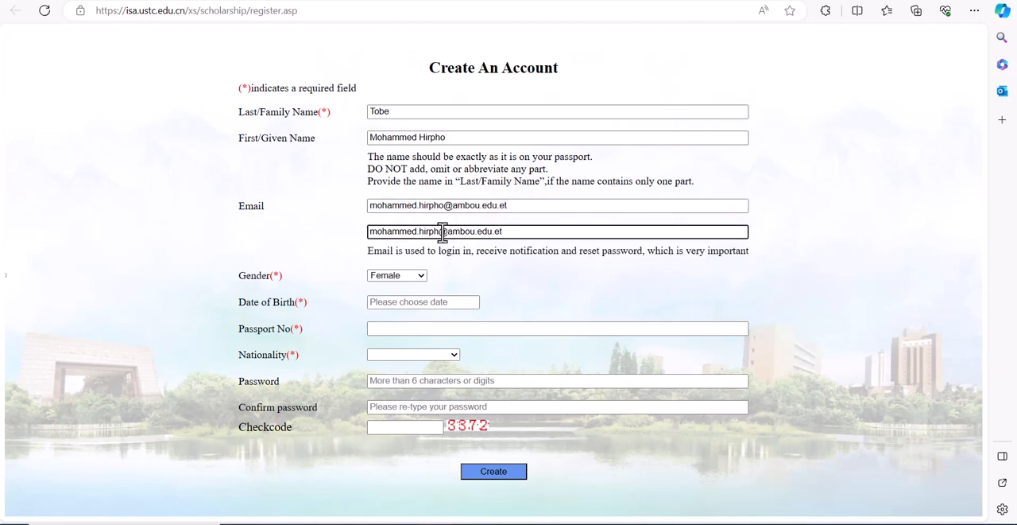
{"action": "type", "text": "o"}
Step: Set the gender to Female and choose the applicant's date of birth from the calendar
{"action": "left_click", "coordinate": [421, 276]}
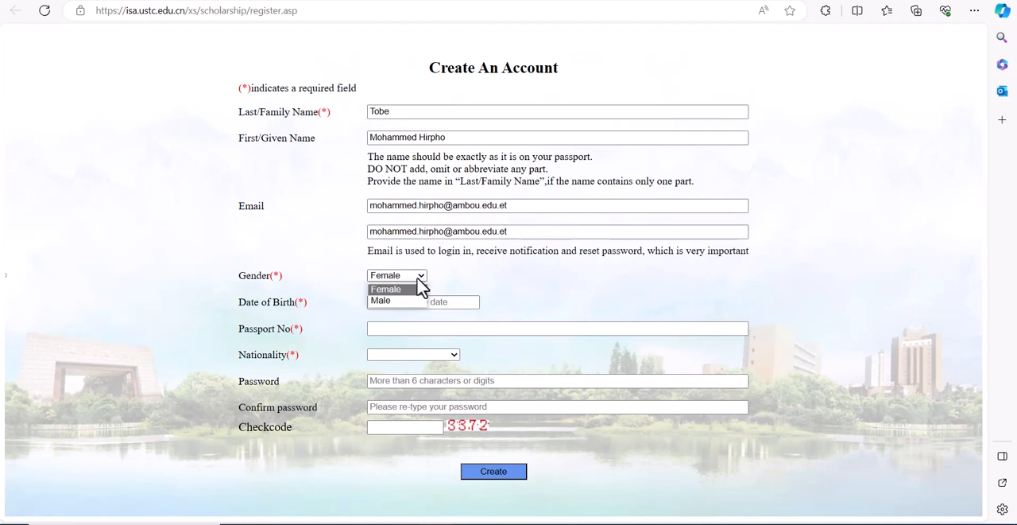
{"action": "left_click", "coordinate": [407, 294]}
{"action": "left_click", "coordinate": [407, 301]}
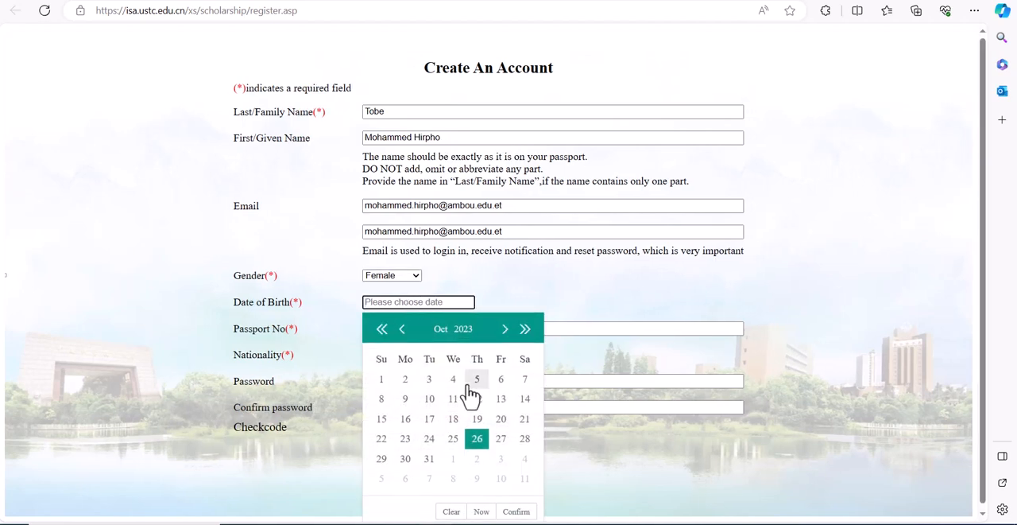
{"action": "left_click", "coordinate": [463, 332]}
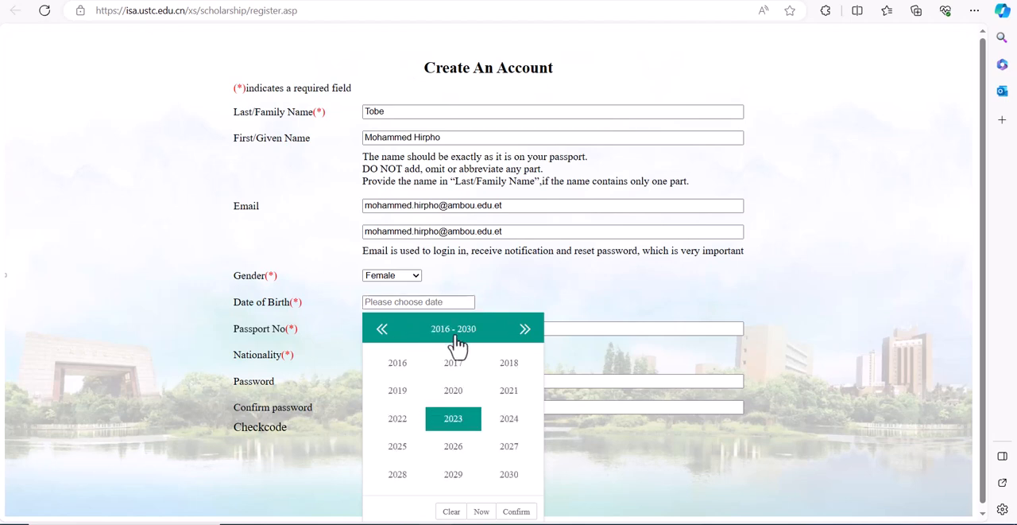
{"action": "left_click", "coordinate": [386, 338]}
{"action": "left_click", "coordinate": [387, 338]}
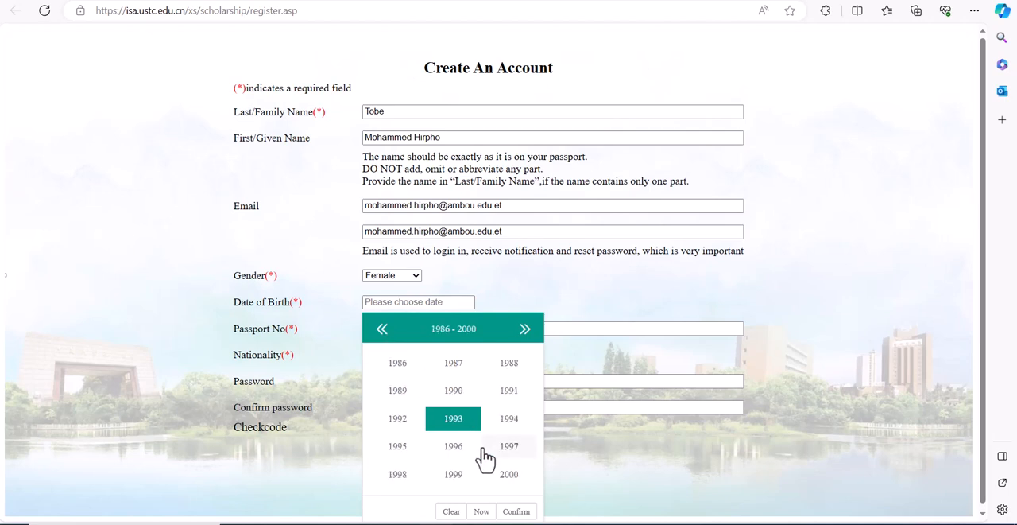
{"action": "left_click", "coordinate": [399, 448]}
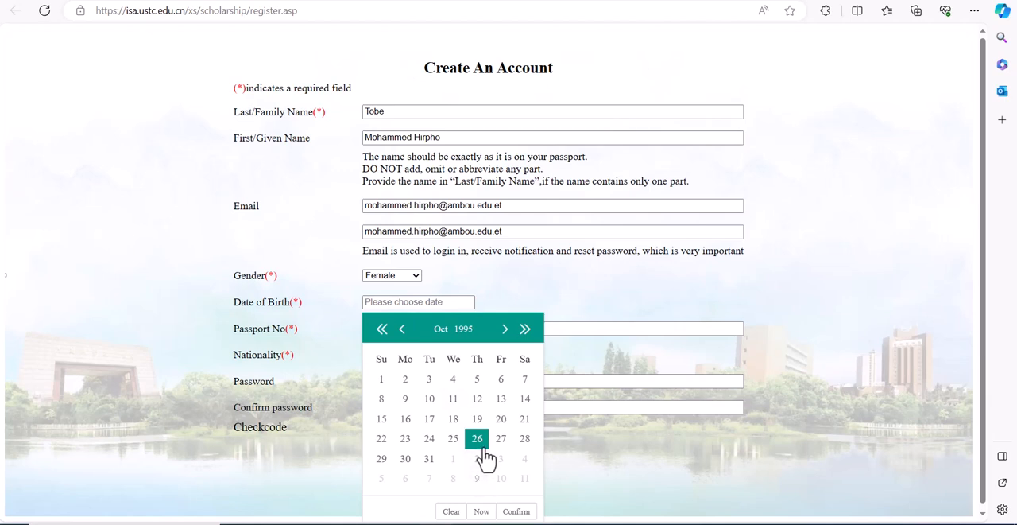
{"action": "left_click", "coordinate": [447, 331]}
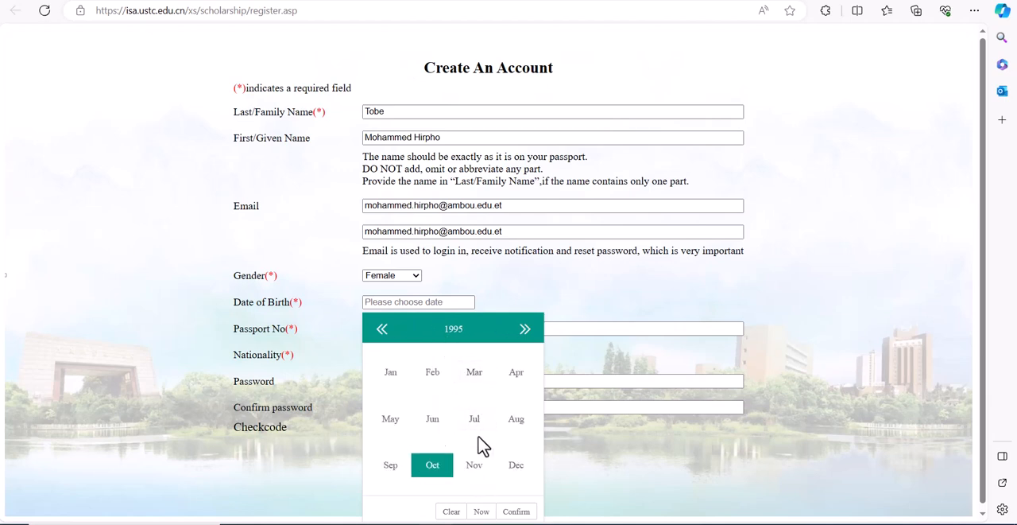
{"action": "left_click", "coordinate": [400, 426]}
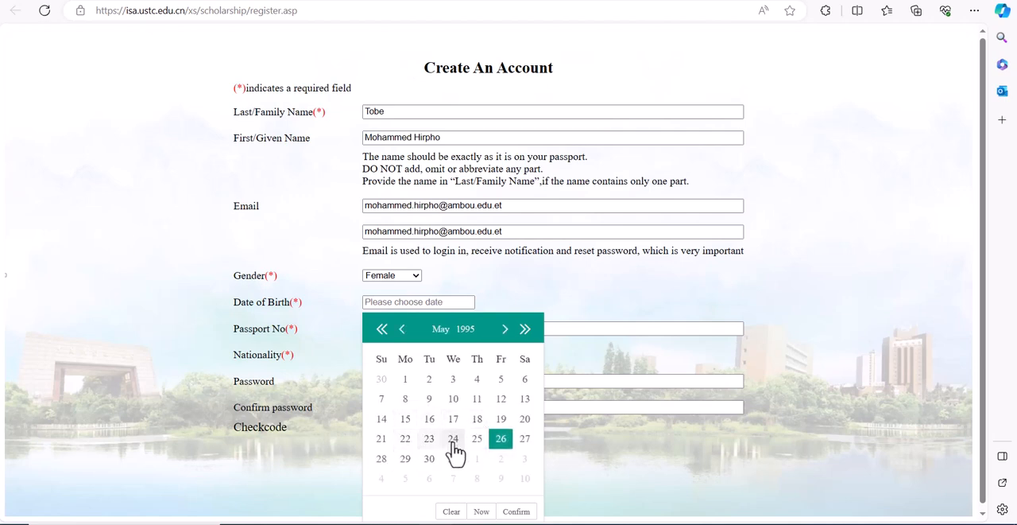
{"action": "left_click", "coordinate": [528, 400]}
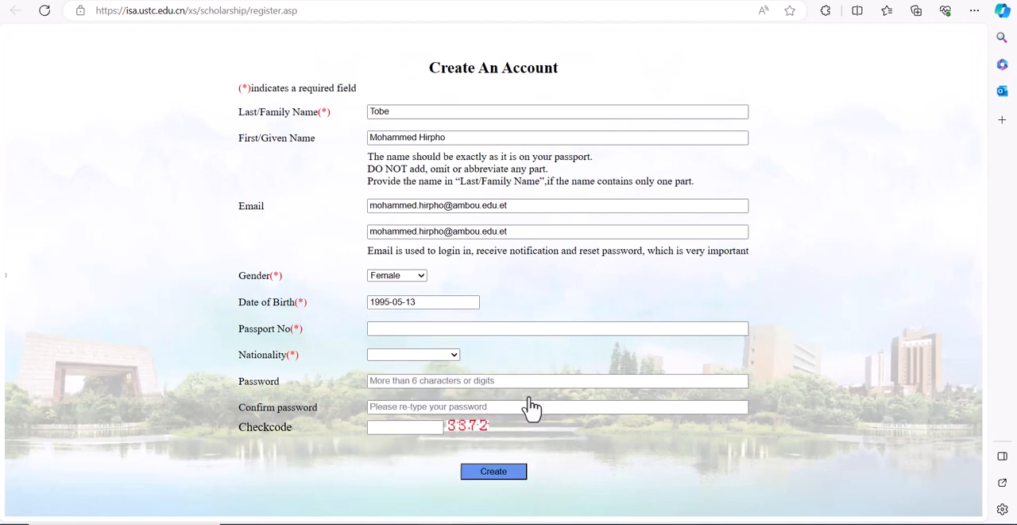
Step: Enter the applicant's passport number and set the nationality to Ethiopia
{"action": "left_click", "coordinate": [387, 329]}
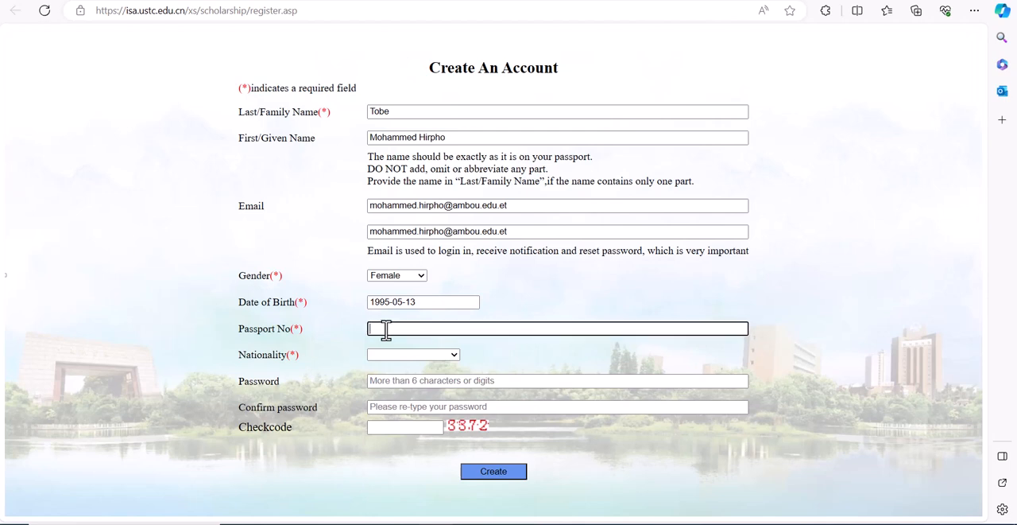
{"action": "left_click", "coordinate": [394, 357]}
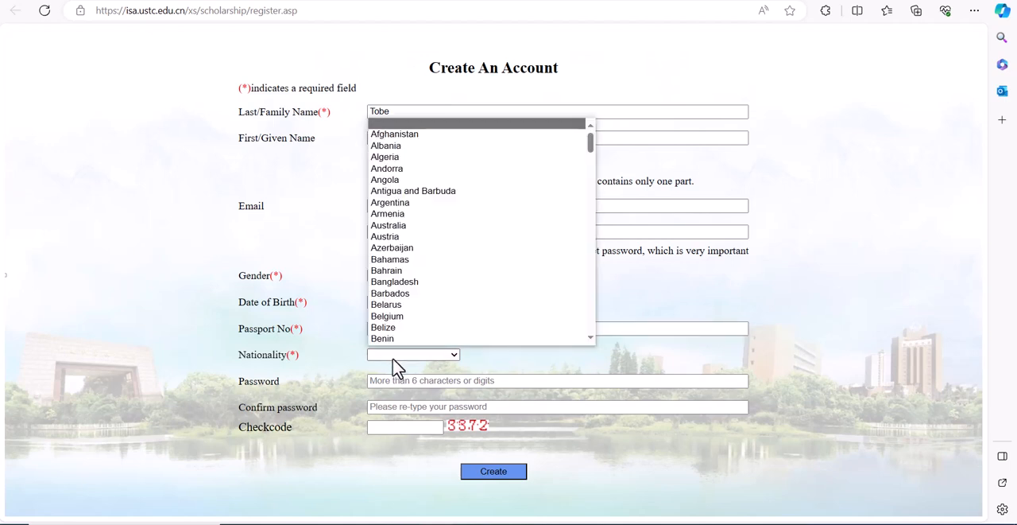
{"action": "type", "text": "et"}
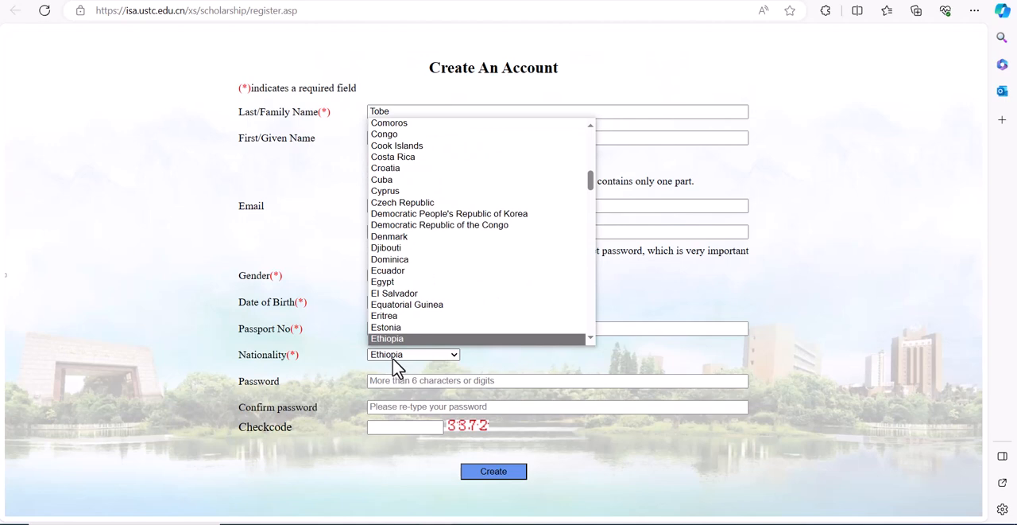
{"action": "key", "text": "Return"}
Step: Enter the account password and repeat it in the confirm password field
{"action": "left_click", "coordinate": [395, 380]}
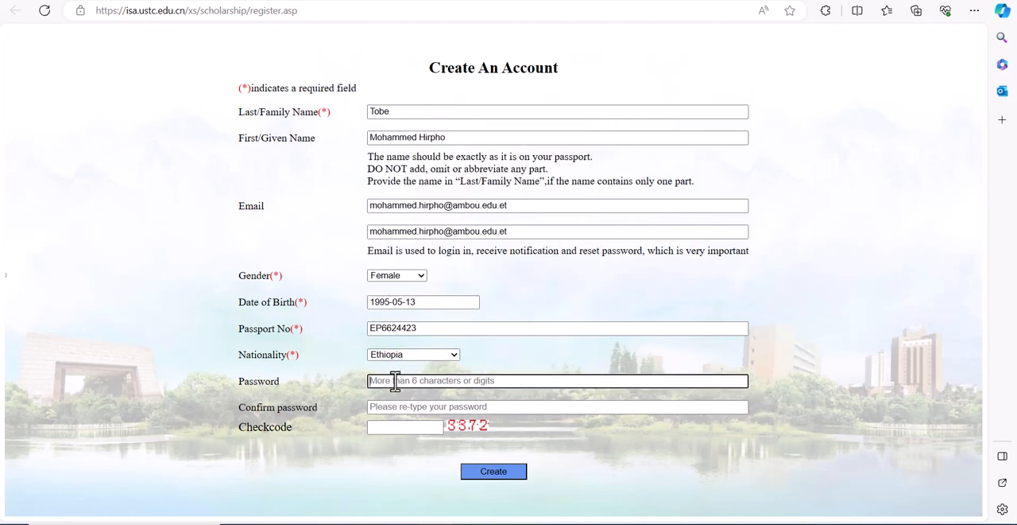
{"action": "type", "text": "1"}
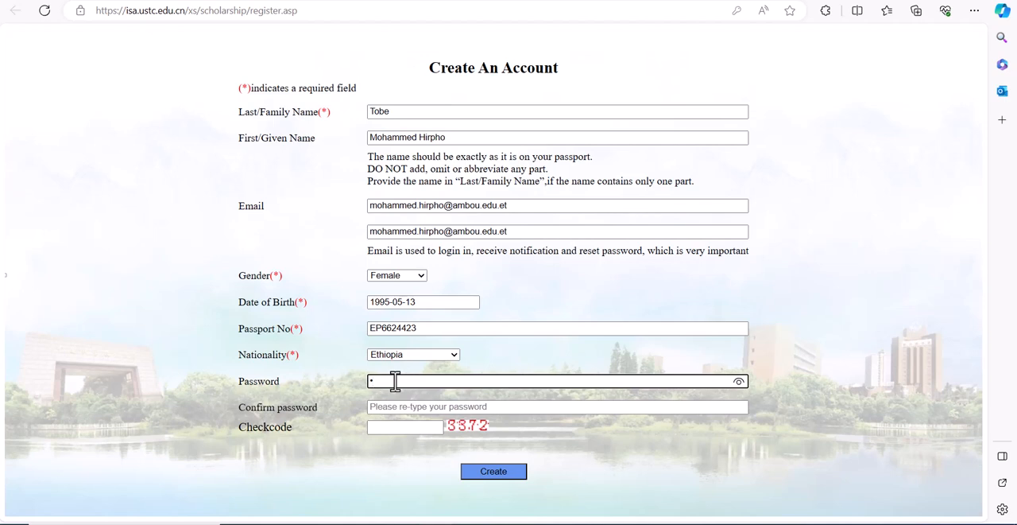
{"action": "type", "text": "234567890"}
{"action": "left_click", "coordinate": [391, 407]}
{"action": "type", "text": "1"}
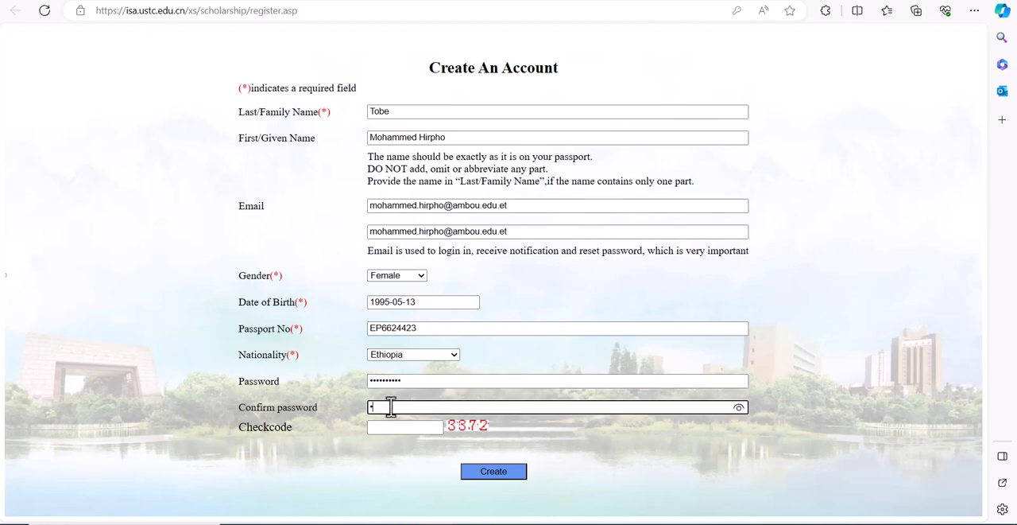
{"action": "type", "text": "234567890"}
Step: Enter the displayed checkcode and create the account, closing the registration and saved-password prompts
{"action": "left_click", "coordinate": [389, 426]}
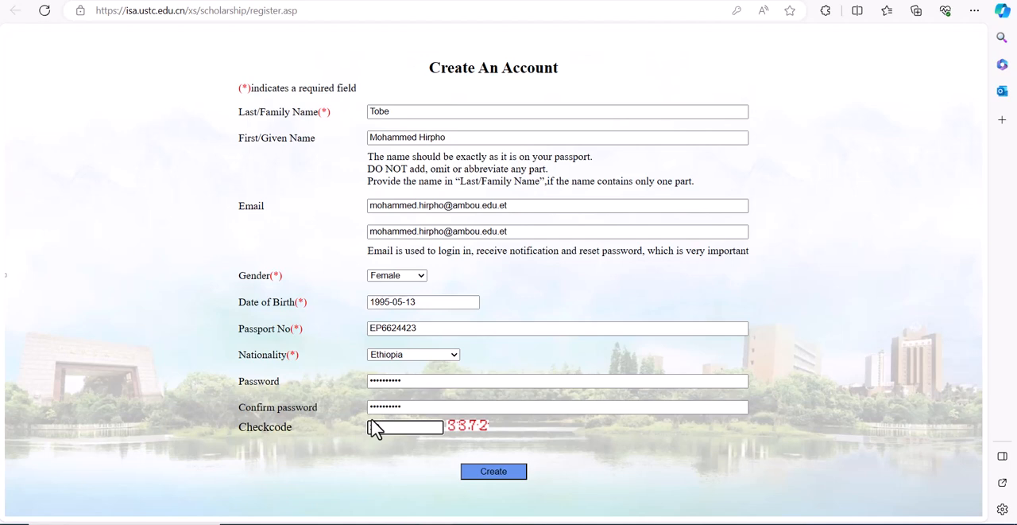
{"action": "type", "text": "3372"}
{"action": "left_click", "coordinate": [509, 475]}
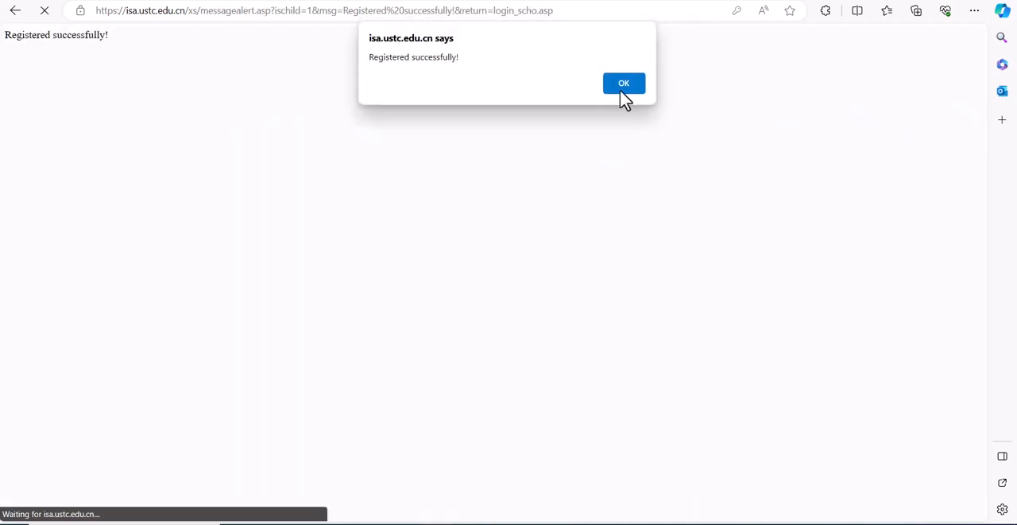
{"action": "left_click", "coordinate": [624, 83]}
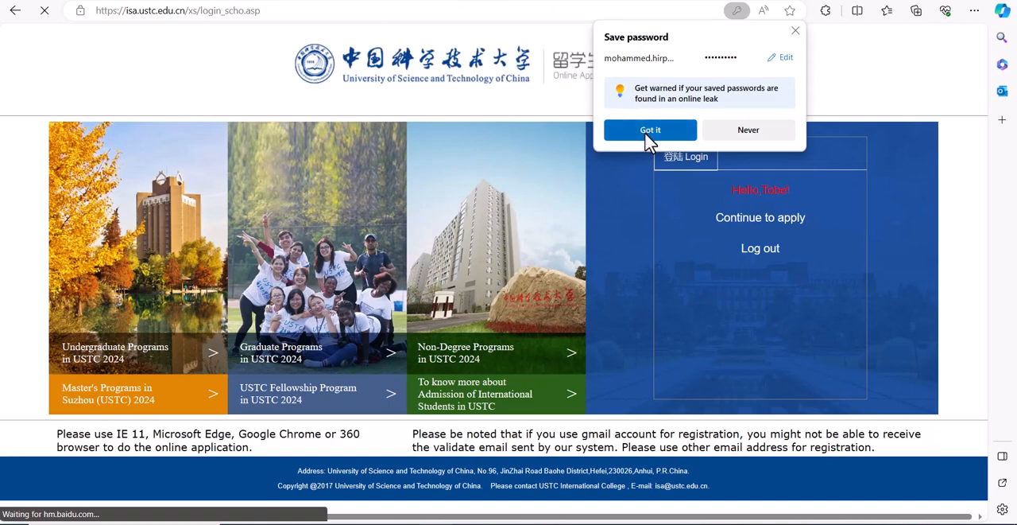
{"action": "left_click", "coordinate": [645, 129]}
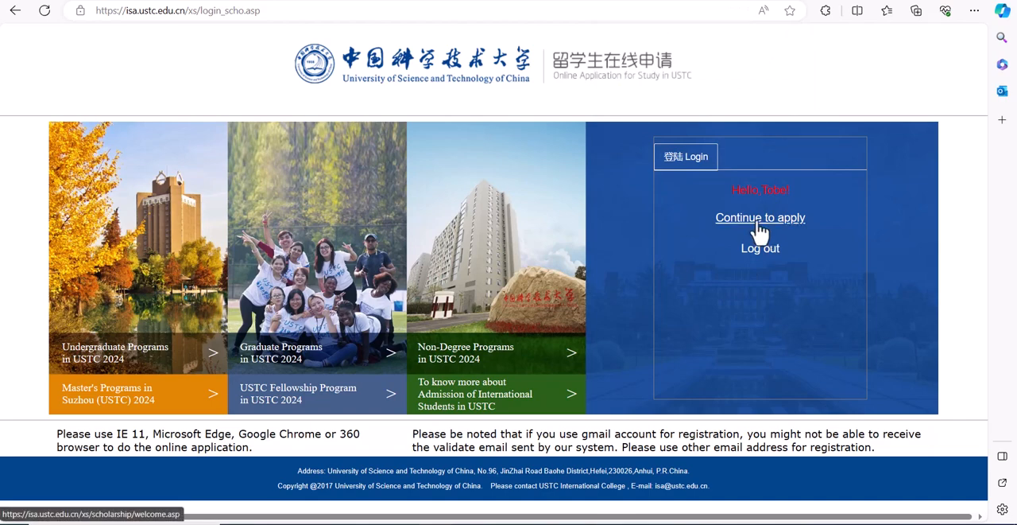
Step: Continue to the application portal and open the online application for the Doctoral Program
{"action": "left_click", "coordinate": [759, 227]}
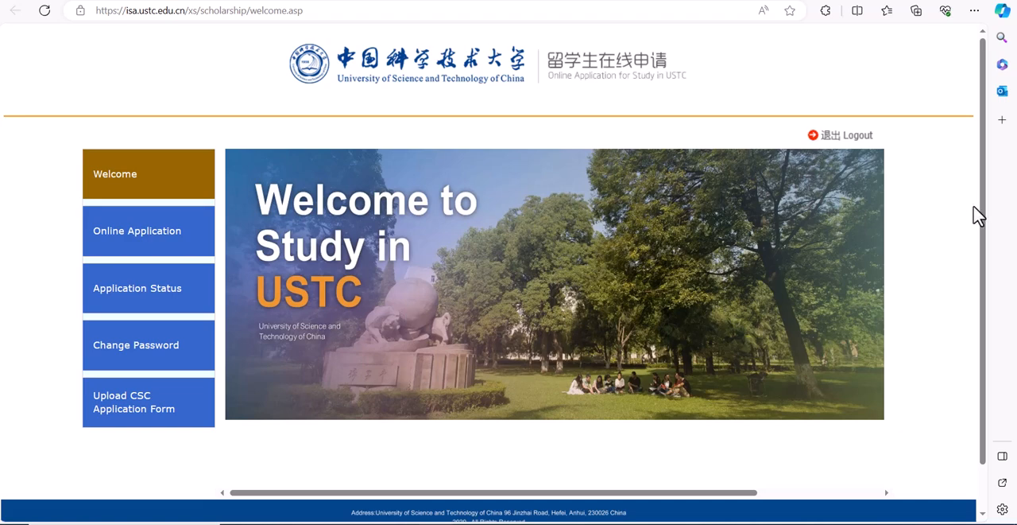
{"action": "left_click_drag", "start_coordinate": [983, 224], "coordinate": [987, 288]}
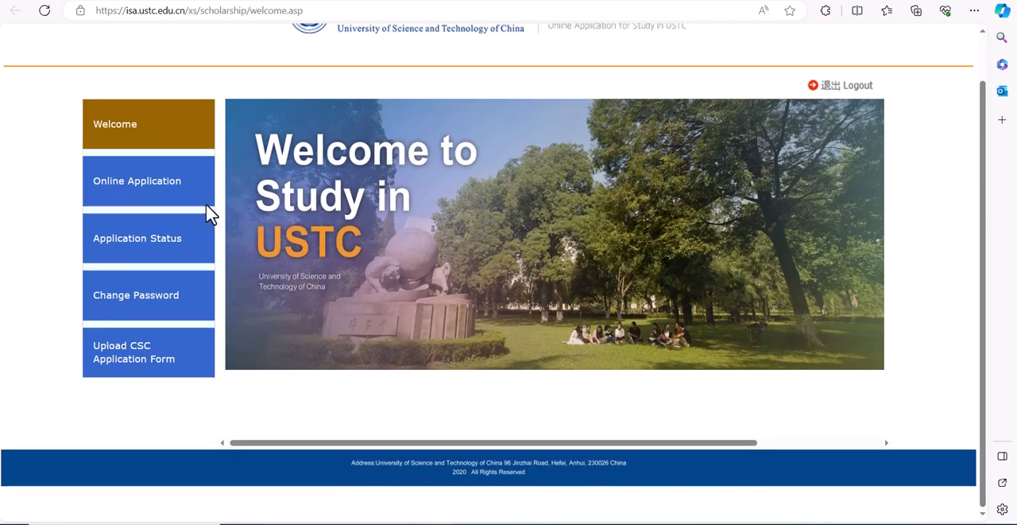
{"action": "left_click", "coordinate": [169, 191]}
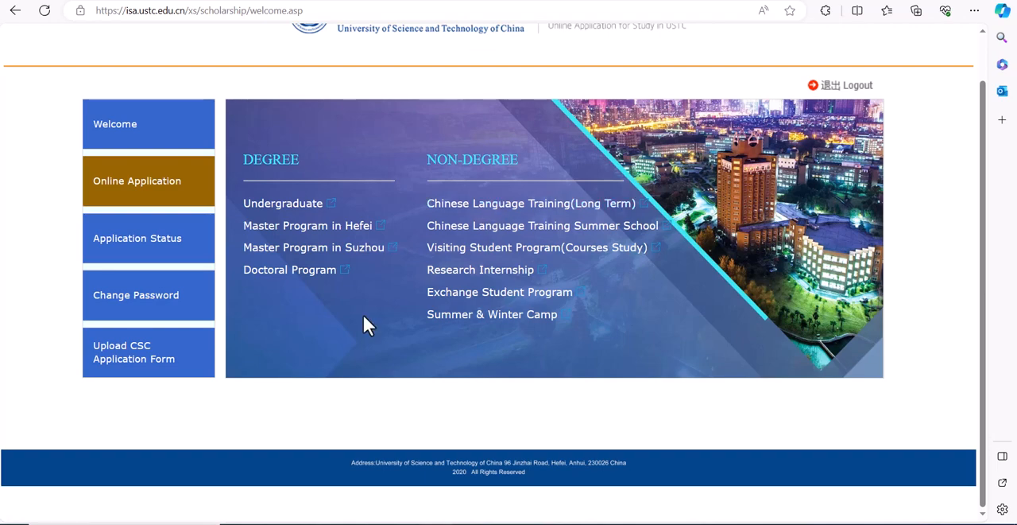
{"action": "left_click", "coordinate": [317, 283]}
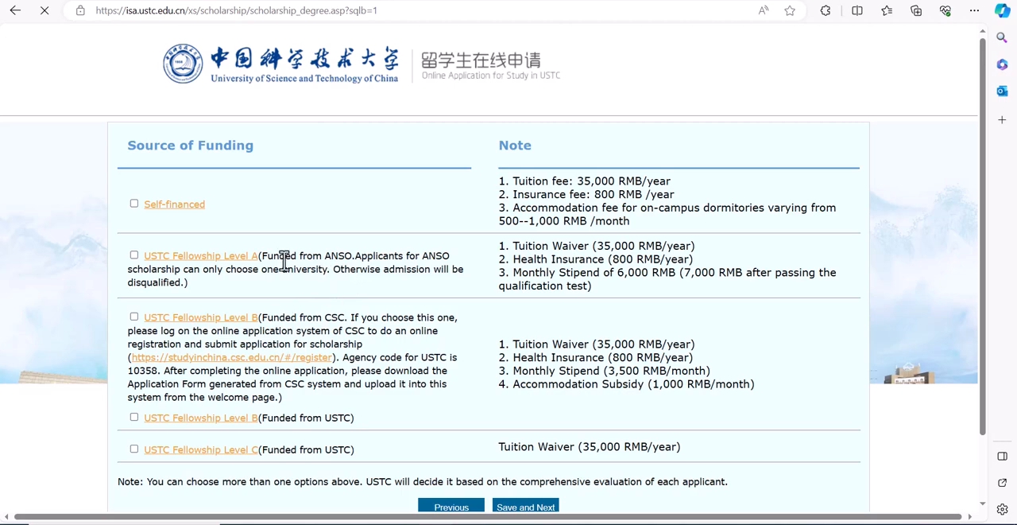
Step: Choose USTC Fellowship Level A funding with agreement to ANSO-CAS-TWAS/UNESCO PhD Scholarship consideration, and save to continue to the basic information form
{"action": "left_click", "coordinate": [135, 256]}
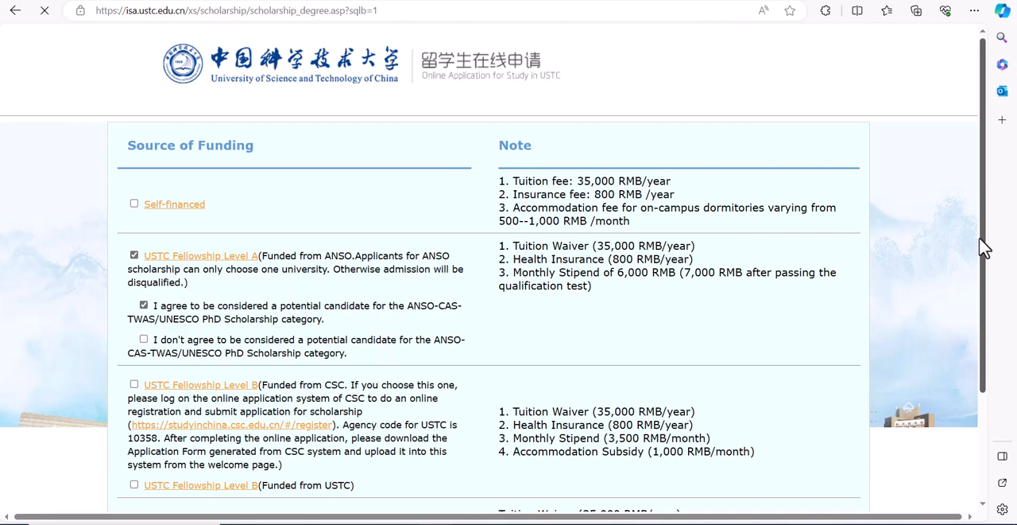
{"action": "left_click_drag", "start_coordinate": [985, 245], "coordinate": [990, 368]}
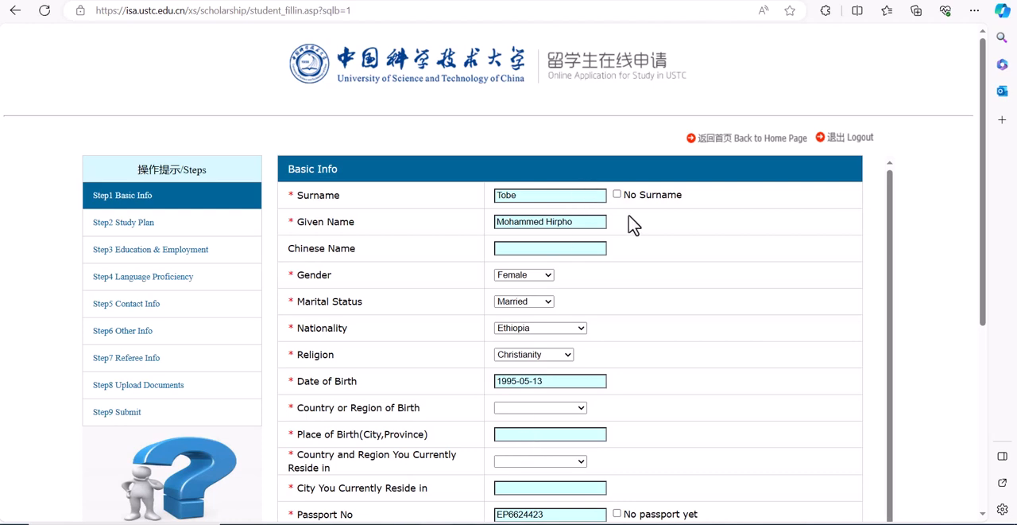
Step: Set the religion to Islam in the basic info form
{"action": "left_click", "coordinate": [527, 249]}
{"action": "left_click", "coordinate": [548, 355]}
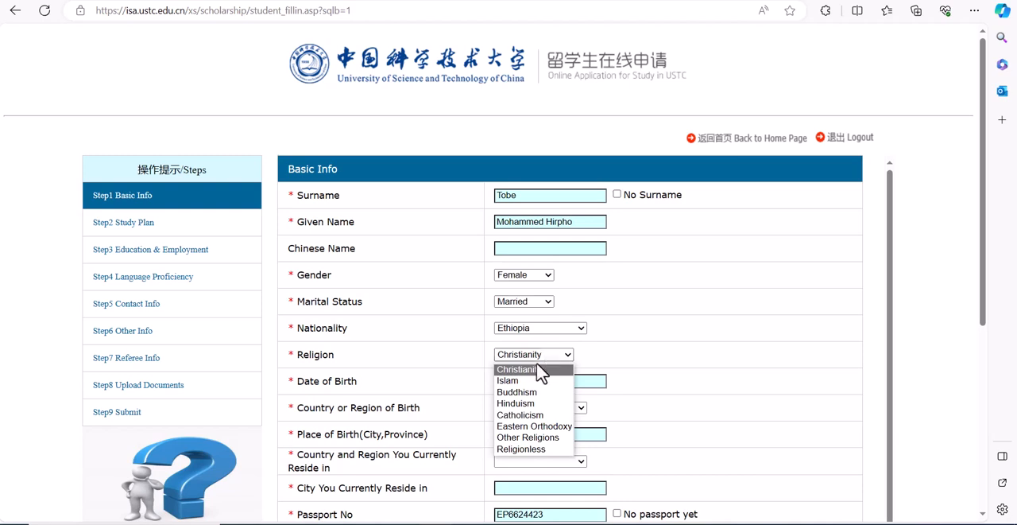
{"action": "left_click", "coordinate": [531, 380]}
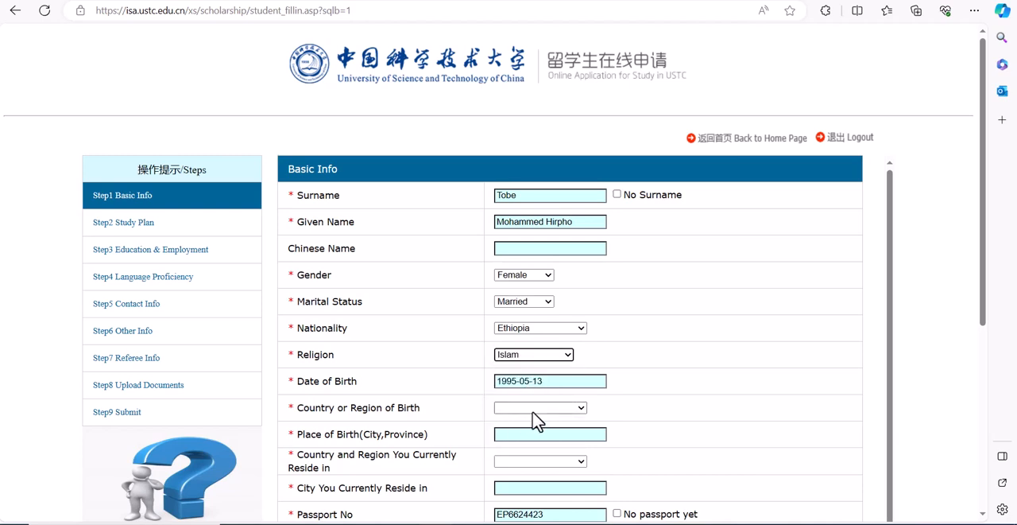
Step: Set the country or region of birth to Ethiopia and enter Kersa as the place of birth
{"action": "left_click", "coordinate": [533, 410]}
{"action": "type", "text": "eth"}
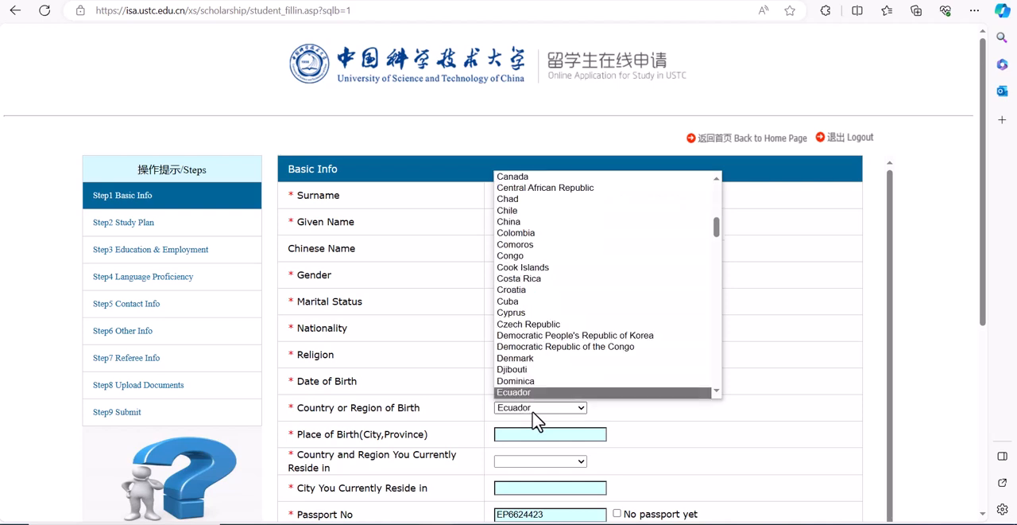
{"action": "key", "text": "Return"}
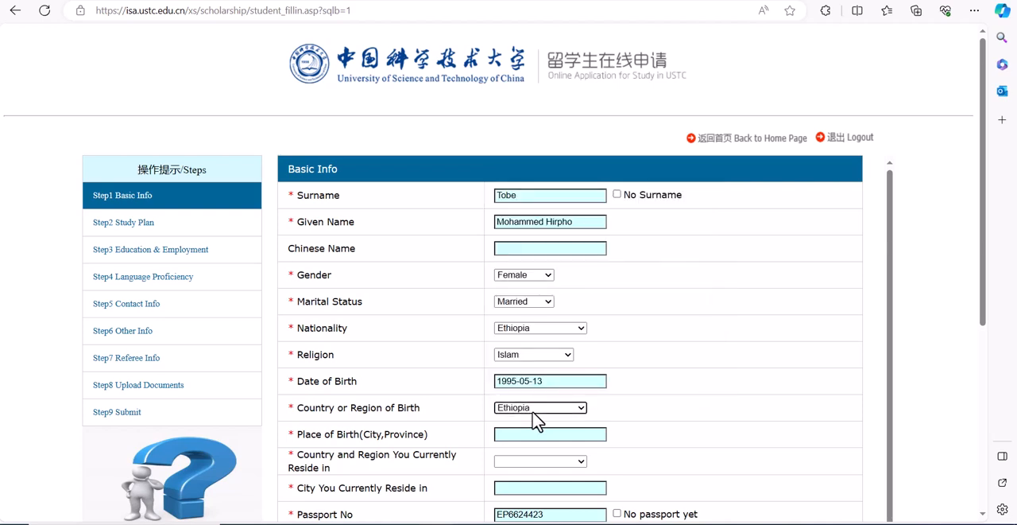
{"action": "left_click", "coordinate": [521, 434]}
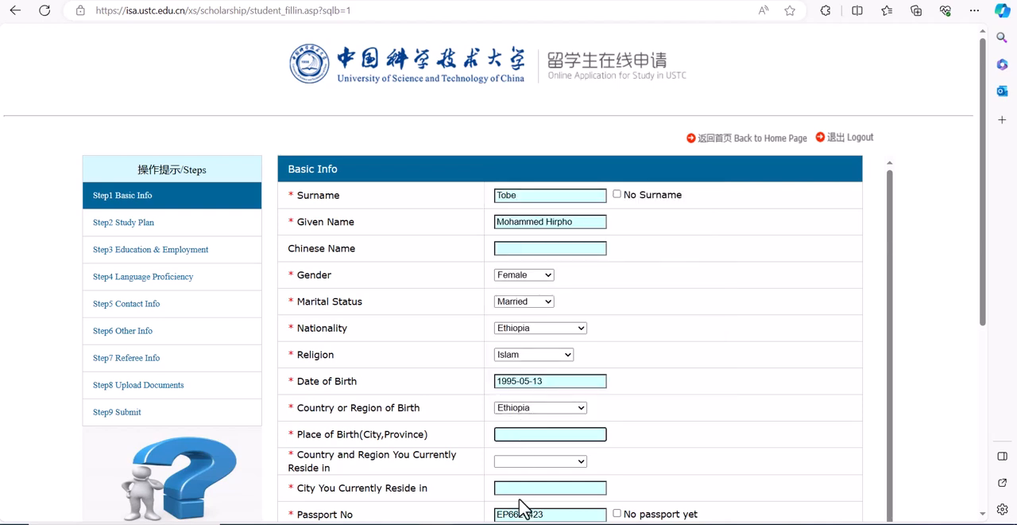
{"action": "type", "text": "Kersa"}
Step: Set the country and region of current residence to China
{"action": "left_click", "coordinate": [538, 463]}
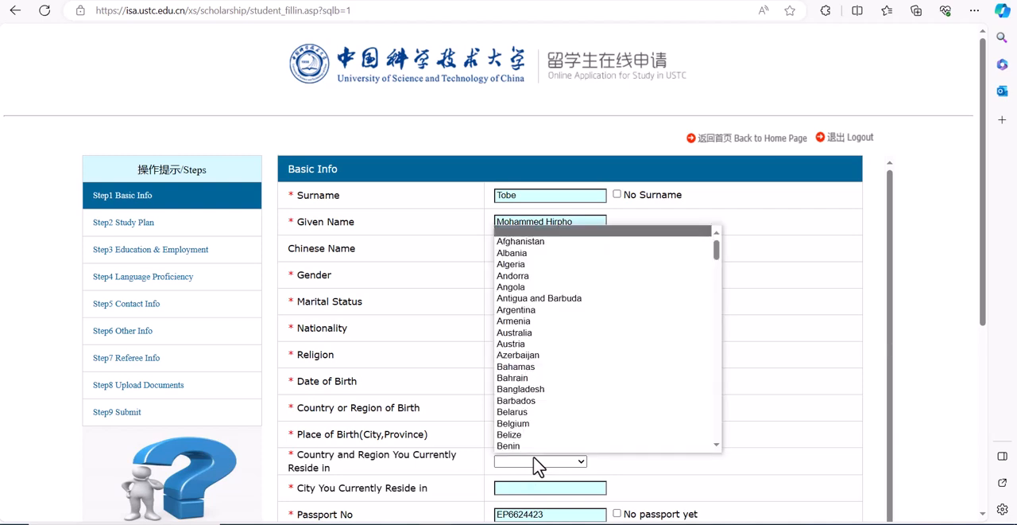
{"action": "type", "text": "chi"}
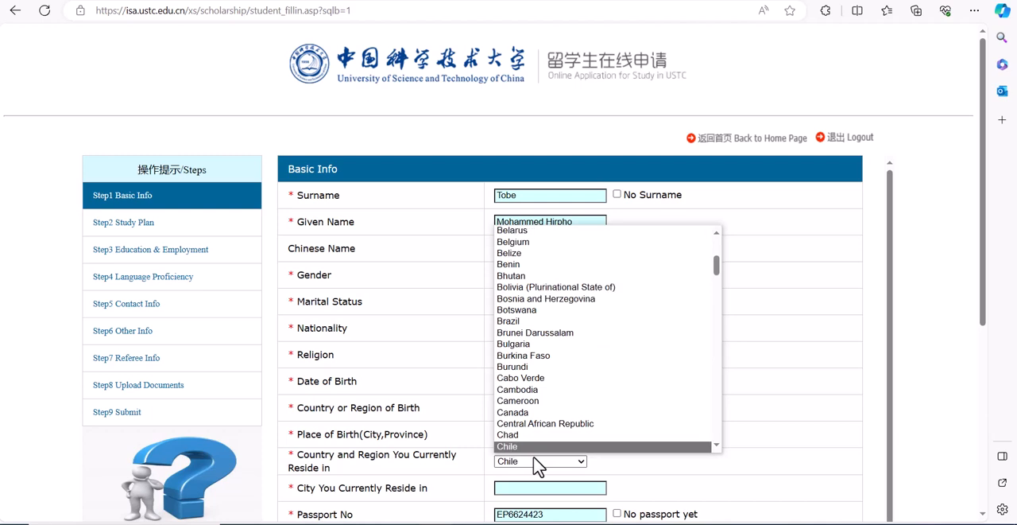
{"action": "type", "text": "n"}
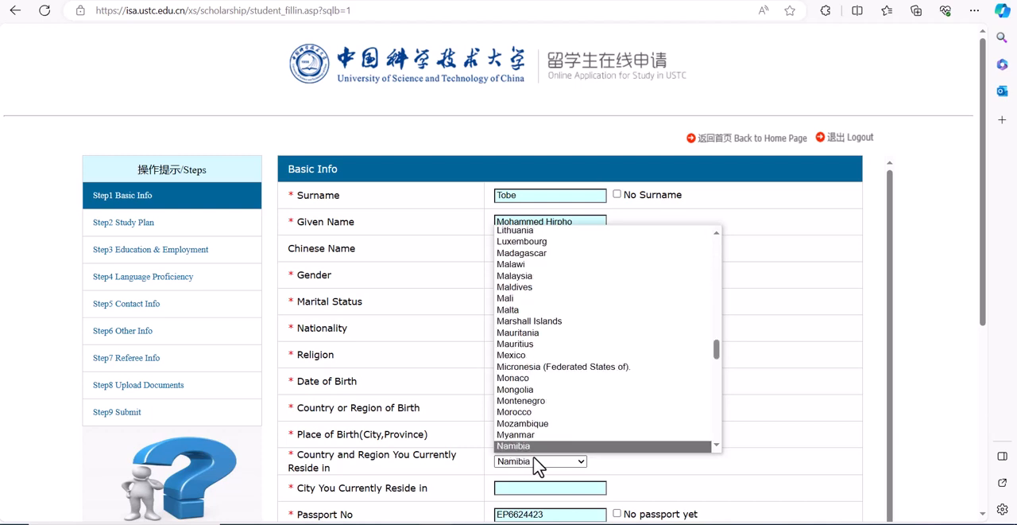
{"action": "type", "text": "ch"}
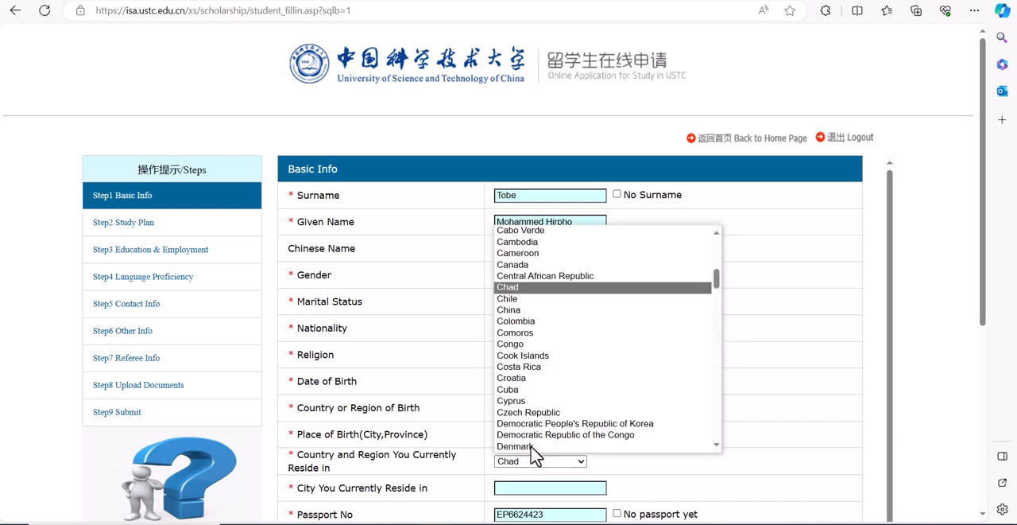
{"action": "left_click", "coordinate": [524, 310]}
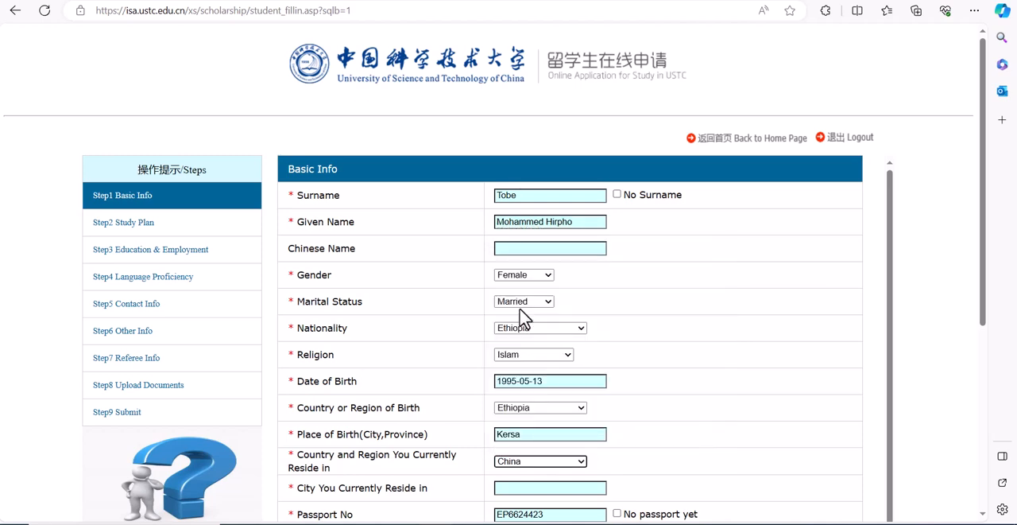
Step: Change the country and region of current residence to Ethiopia
{"action": "left_click", "coordinate": [530, 467]}
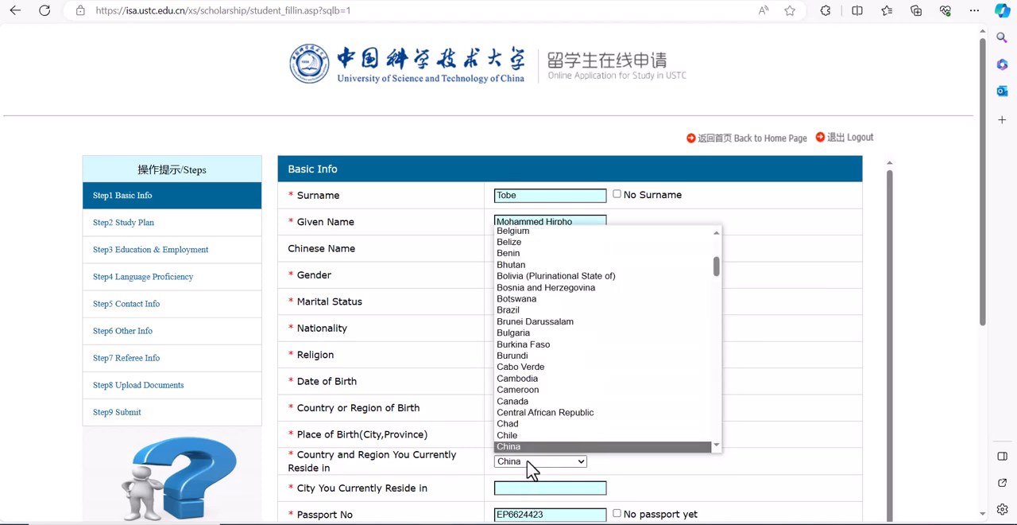
{"action": "key", "text": "Down"}
{"action": "key", "text": "Down"}
{"action": "key", "text": "Down"}
{"action": "key", "text": "Down"}
{"action": "key", "text": "Down"}
{"action": "key", "text": "Down"}
{"action": "key", "text": "Down"}
{"action": "key", "text": "Down"}
{"action": "key", "text": "Down"}
{"action": "key", "text": "Down"}
{"action": "key", "text": "Down"}
{"action": "key", "text": "Down"}
{"action": "key", "text": "Down"}
{"action": "key", "text": "Down"}
{"action": "key", "text": "Down"}
{"action": "key", "text": "Down"}
{"action": "key", "text": "Down"}
{"action": "key", "text": "Down"}
{"action": "key", "text": "Down"}
{"action": "key", "text": "Down"}
{"action": "key", "text": "Return"}
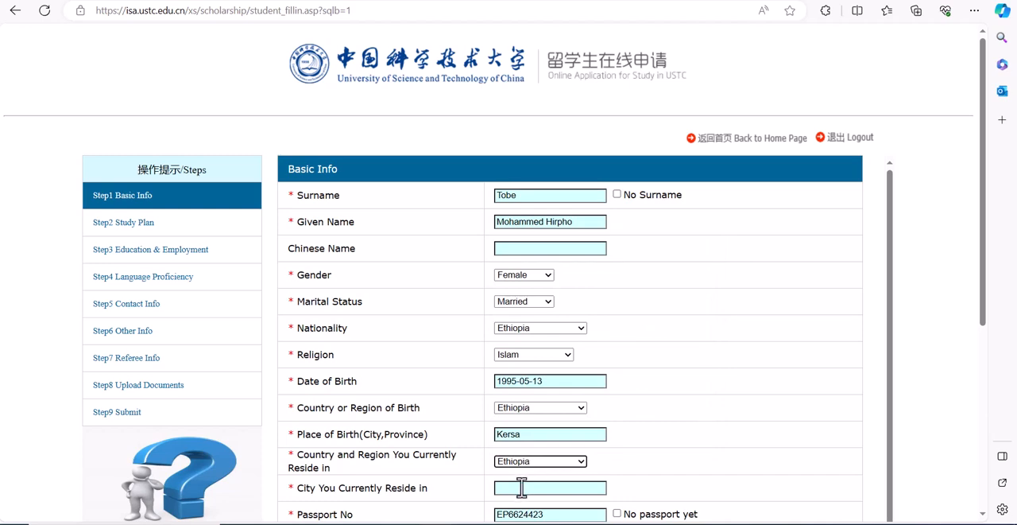
{"action": "left_click", "coordinate": [525, 487]}
Step: Set the country of current residence back to China and enter Tianjin as the city of current residence
{"action": "left_click", "coordinate": [531, 461]}
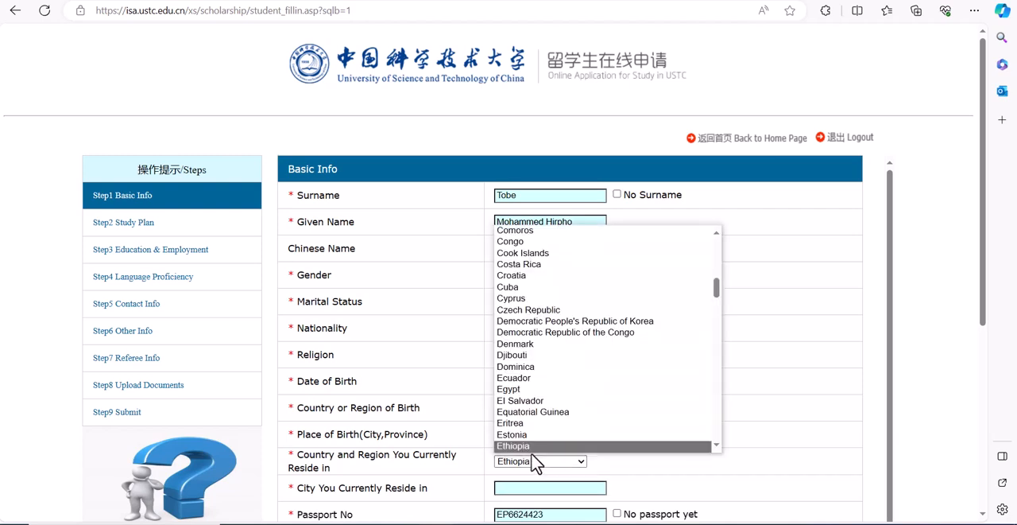
{"action": "type", "text": "ch"}
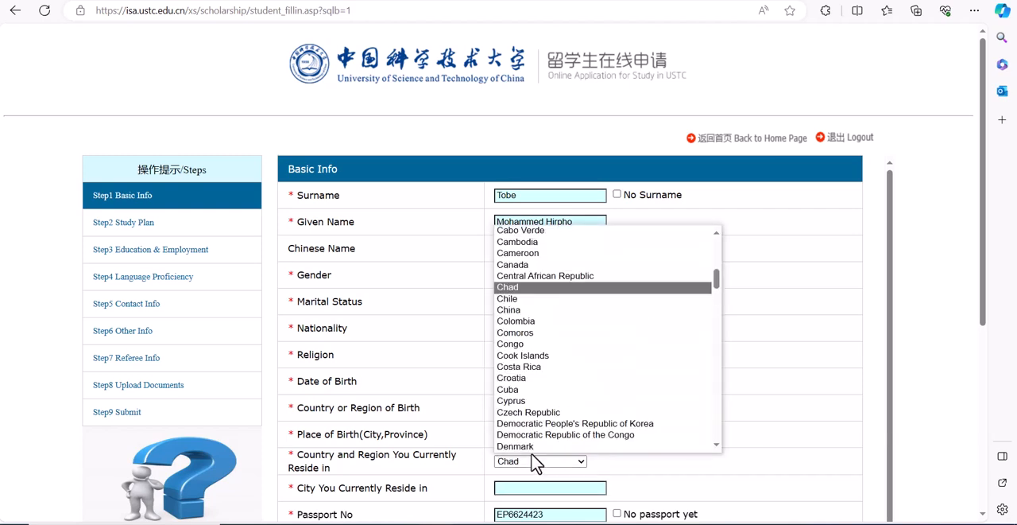
{"action": "type", "text": "in"}
{"action": "key", "text": "Return"}
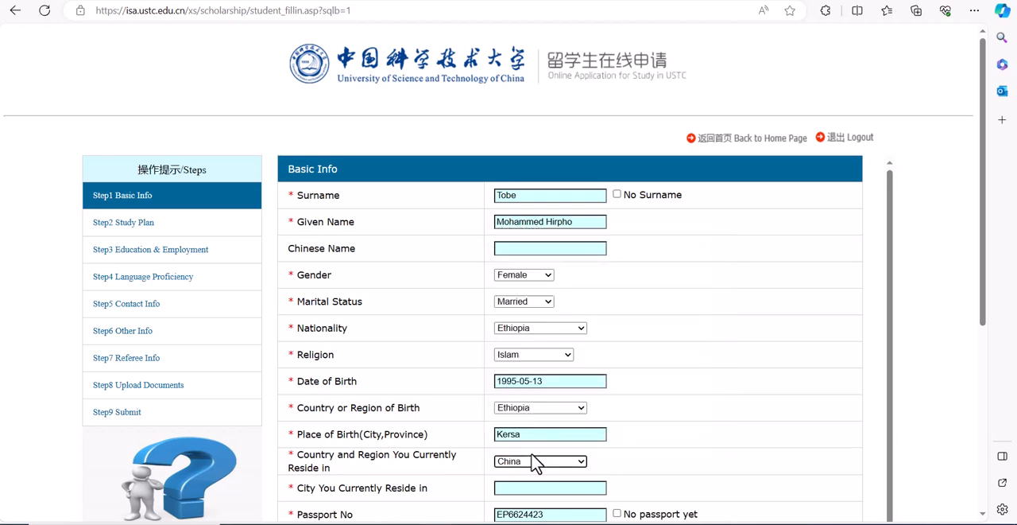
{"action": "left_click", "coordinate": [519, 486]}
{"action": "type", "text": "Tianjin"}
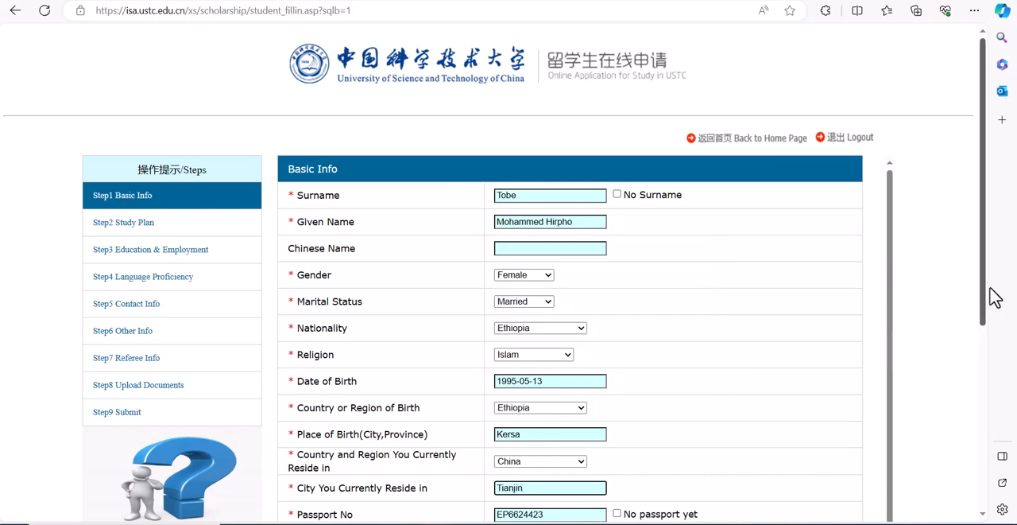
Step: Set the passport expiration date to 2024-09-26
{"action": "left_click_drag", "start_coordinate": [988, 295], "coordinate": [1002, 440]}
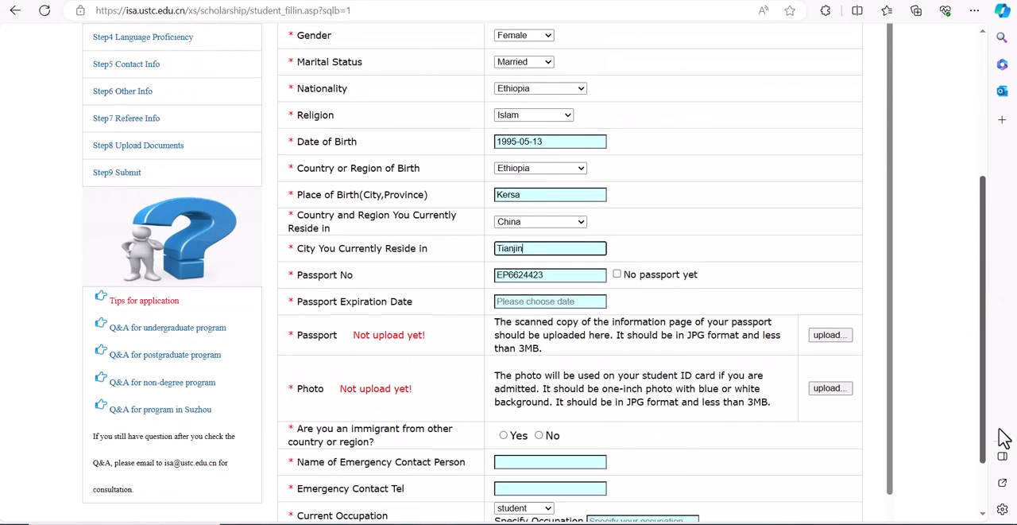
{"action": "left_click", "coordinate": [531, 299]}
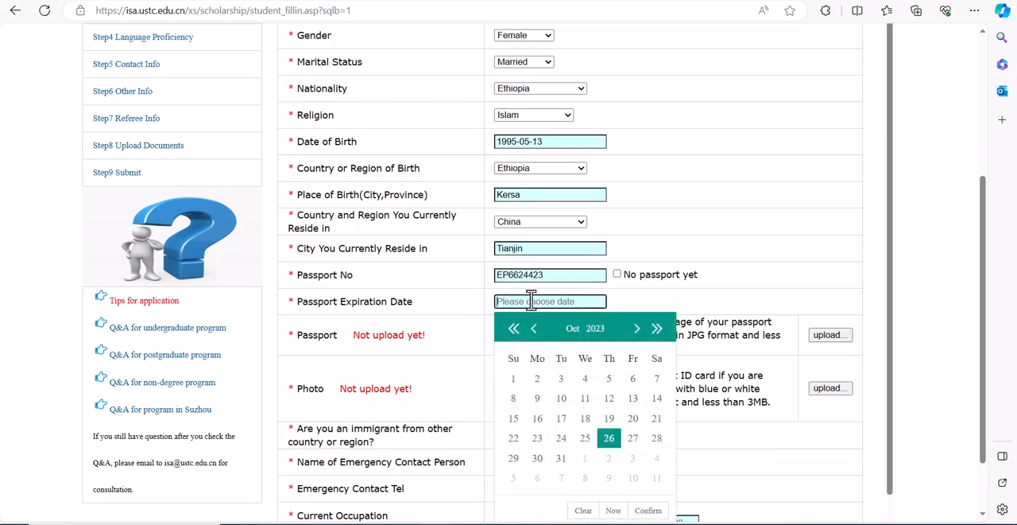
{"action": "left_click", "coordinate": [637, 329]}
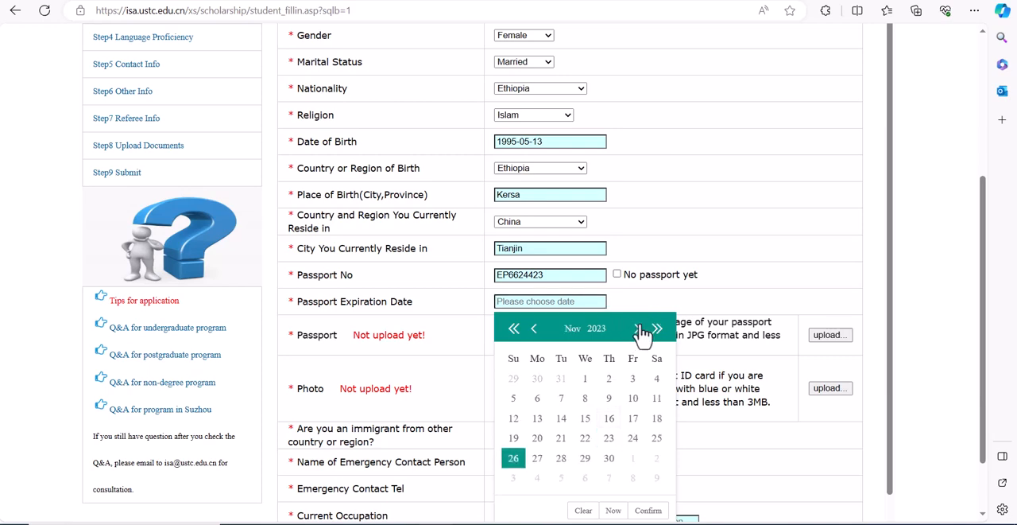
{"action": "left_click", "coordinate": [637, 329]}
{"action": "left_click", "coordinate": [637, 330]}
{"action": "left_click", "coordinate": [637, 329]}
{"action": "left_click", "coordinate": [638, 329]}
{"action": "left_click", "coordinate": [637, 329]}
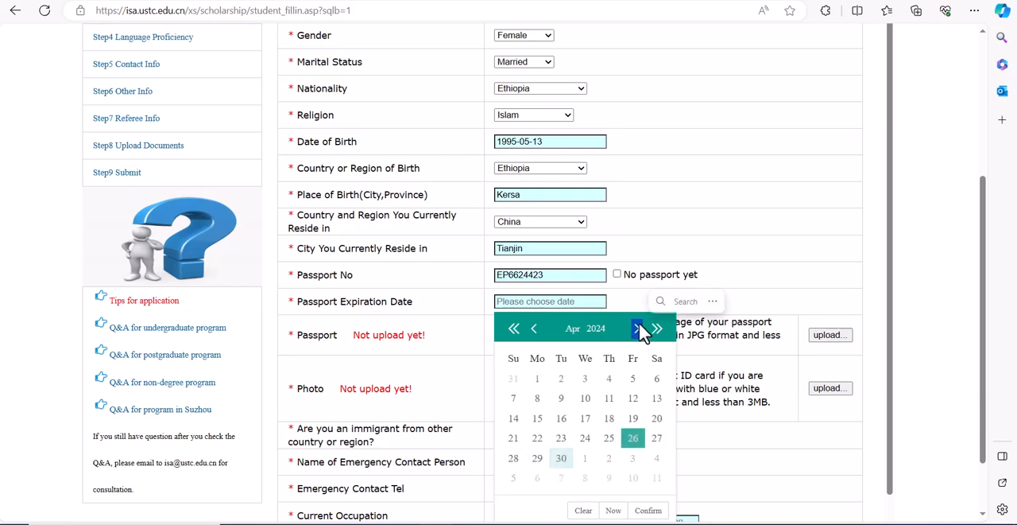
{"action": "left_click", "coordinate": [637, 329]}
{"action": "left_click", "coordinate": [638, 329]}
{"action": "left_click", "coordinate": [637, 329]}
{"action": "left_click", "coordinate": [637, 329]}
{"action": "left_click", "coordinate": [637, 329]}
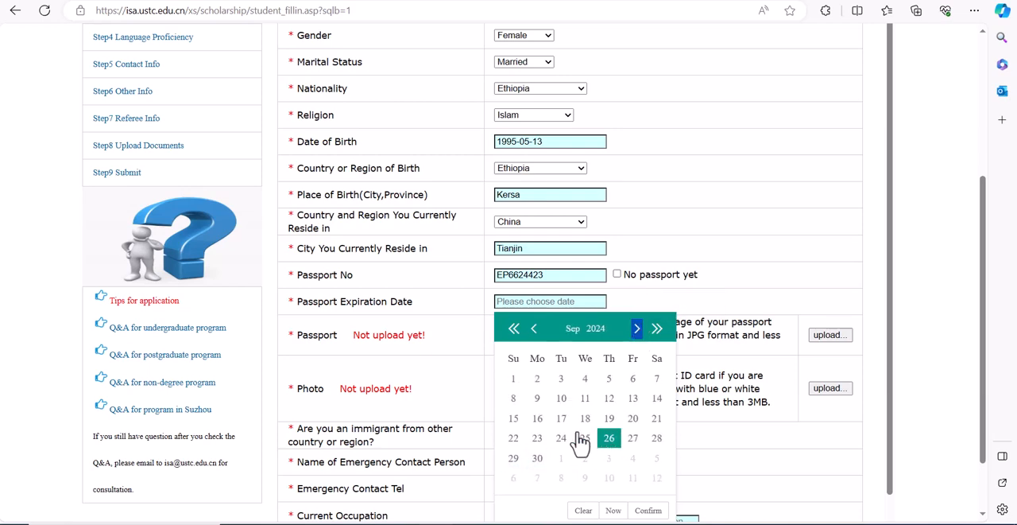
{"action": "left_click", "coordinate": [607, 438]}
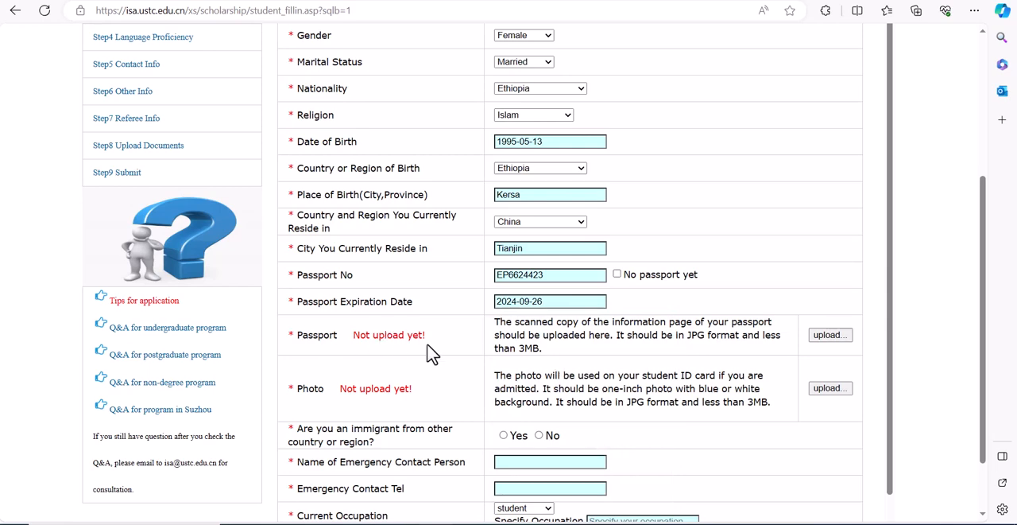
Step: Start the passport scan upload and browse to the nested my document folder under OLD\my document on New Volume (E:)
{"action": "left_click", "coordinate": [829, 335]}
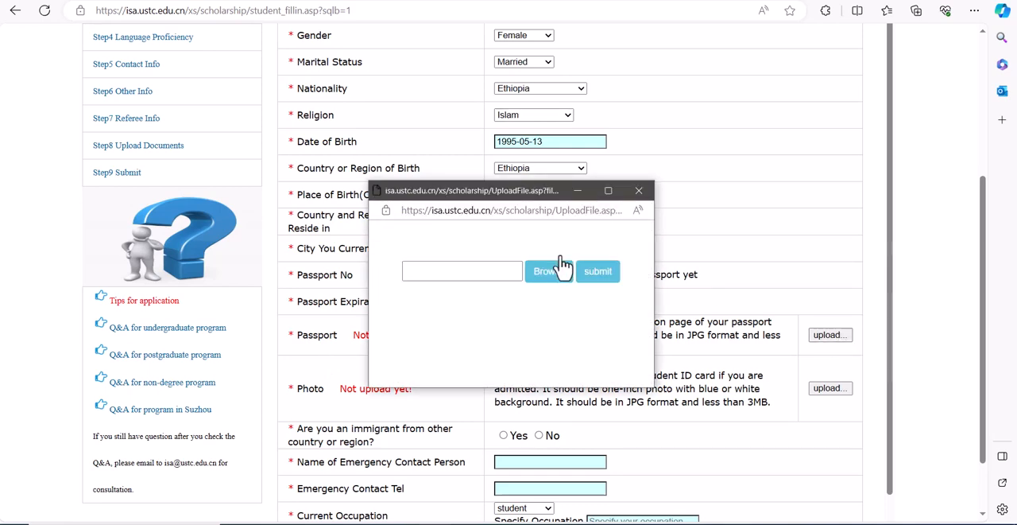
{"action": "left_click", "coordinate": [555, 274]}
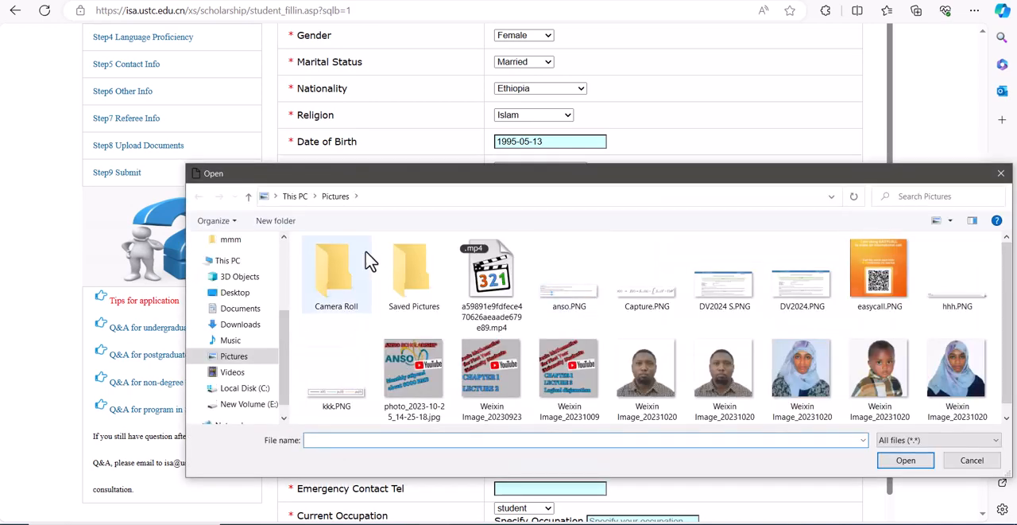
{"action": "left_click_drag", "start_coordinate": [281, 338], "coordinate": [282, 228]}
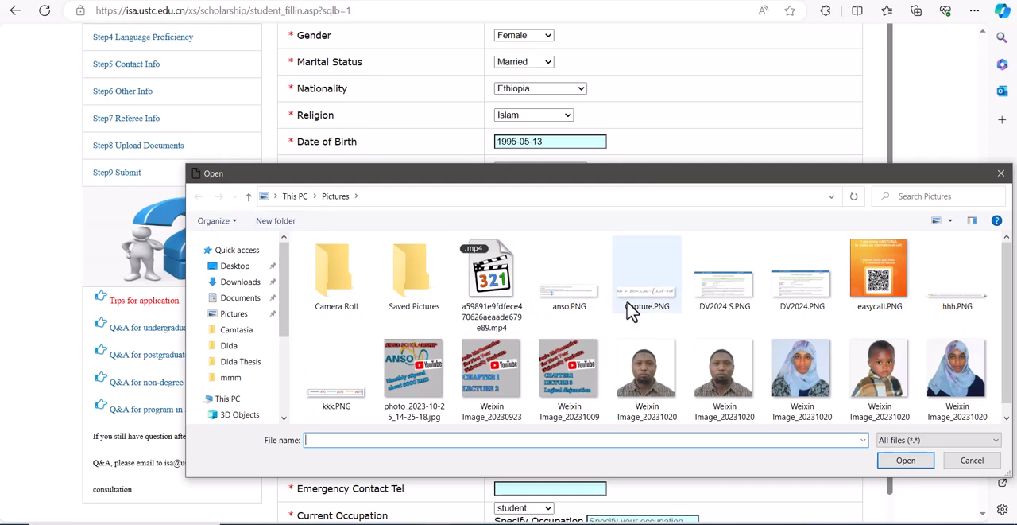
{"action": "left_click_drag", "start_coordinate": [281, 321], "coordinate": [281, 386]}
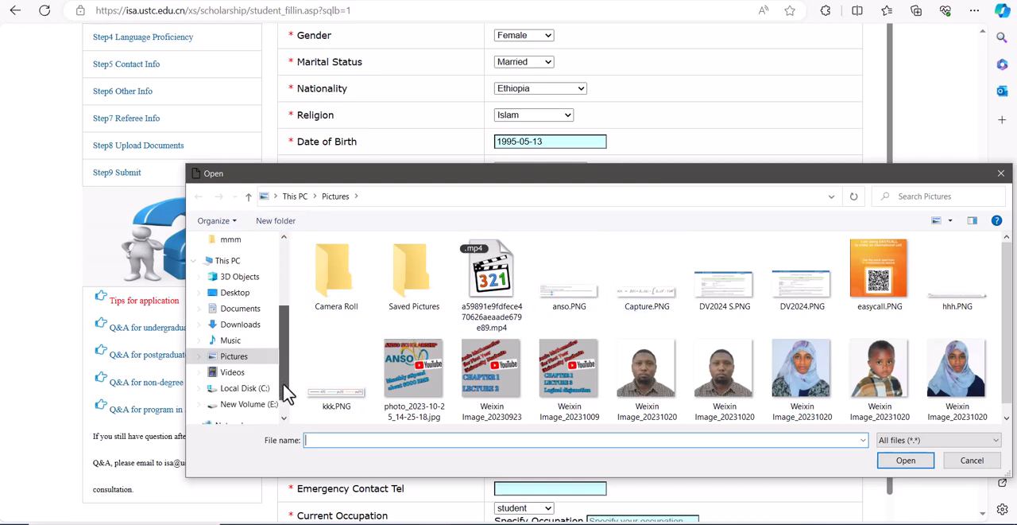
{"action": "left_click", "coordinate": [253, 407]}
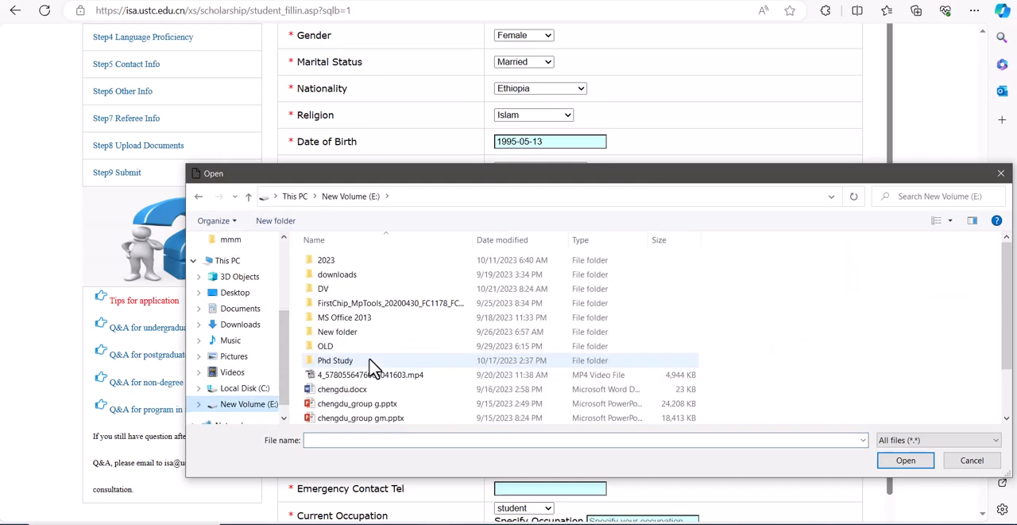
{"action": "left_click", "coordinate": [349, 349]}
{"action": "double_click", "coordinate": [348, 345]}
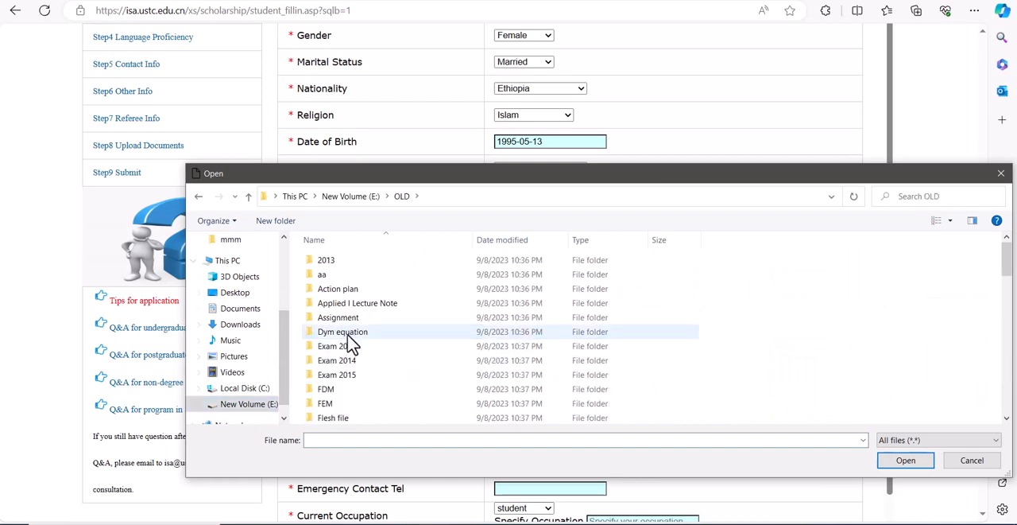
{"action": "left_click", "coordinate": [348, 336]}
{"action": "key", "text": "m"}
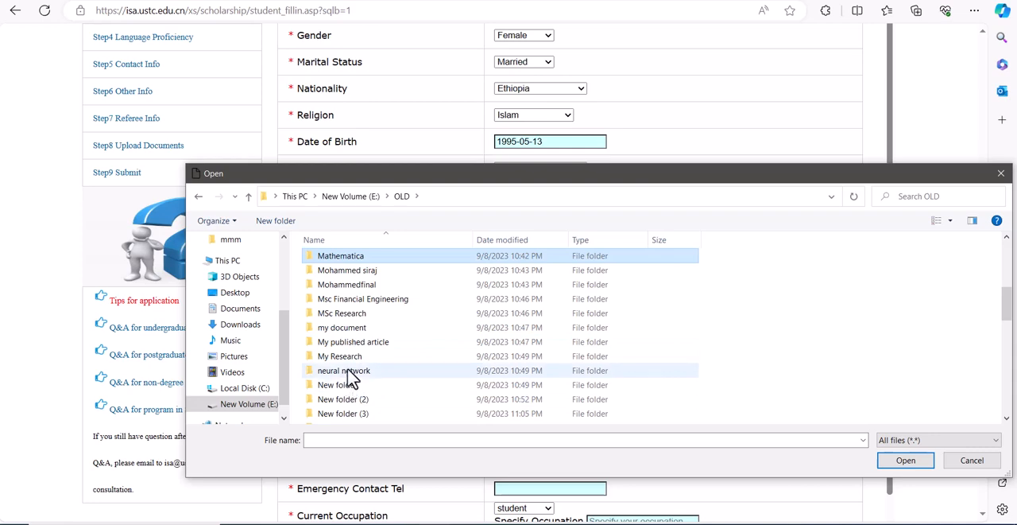
{"action": "double_click", "coordinate": [350, 328]}
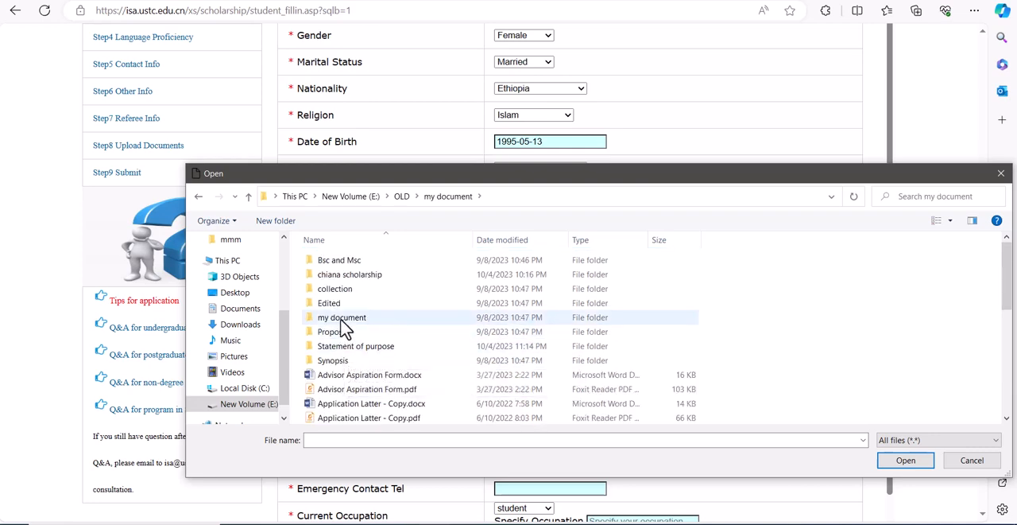
{"action": "double_click", "coordinate": [343, 318]}
Step: Choose Passport.pdf, submit it as the passport scan and close the upload window
{"action": "left_click", "coordinate": [343, 327]}
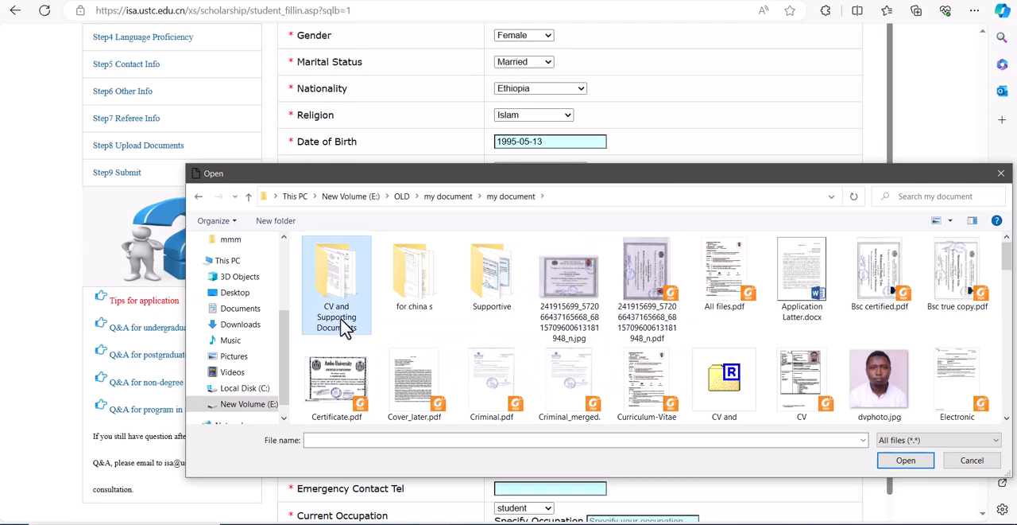
{"action": "key", "text": "p"}
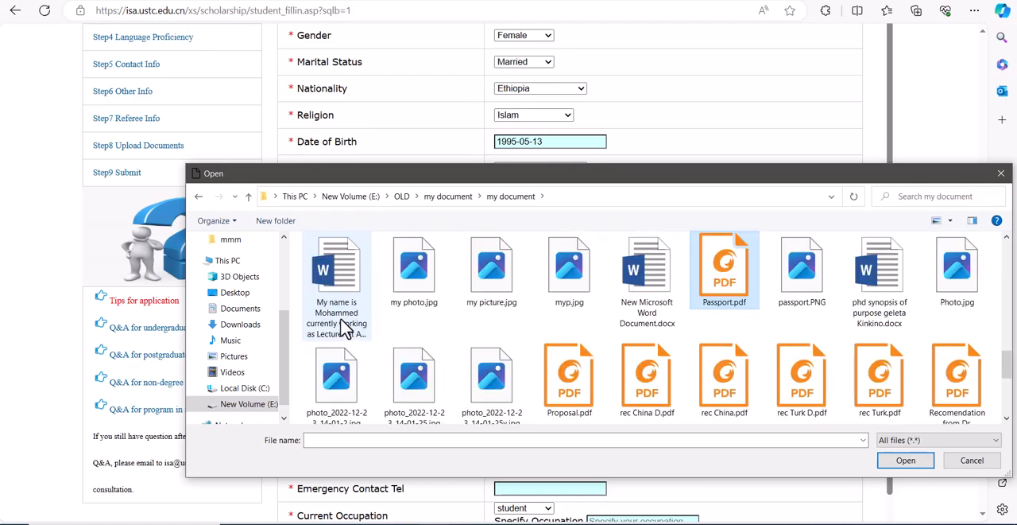
{"action": "key", "text": "Return"}
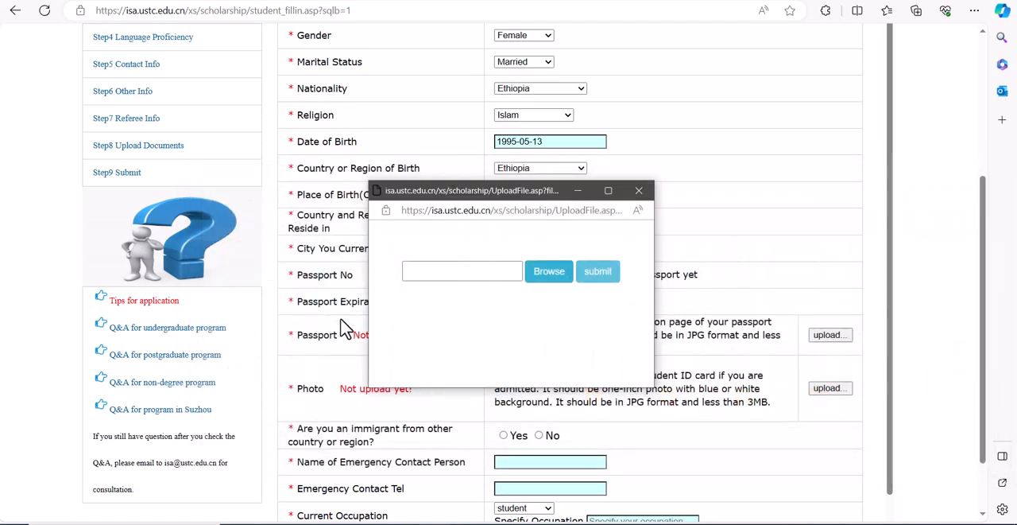
{"action": "left_click", "coordinate": [604, 285]}
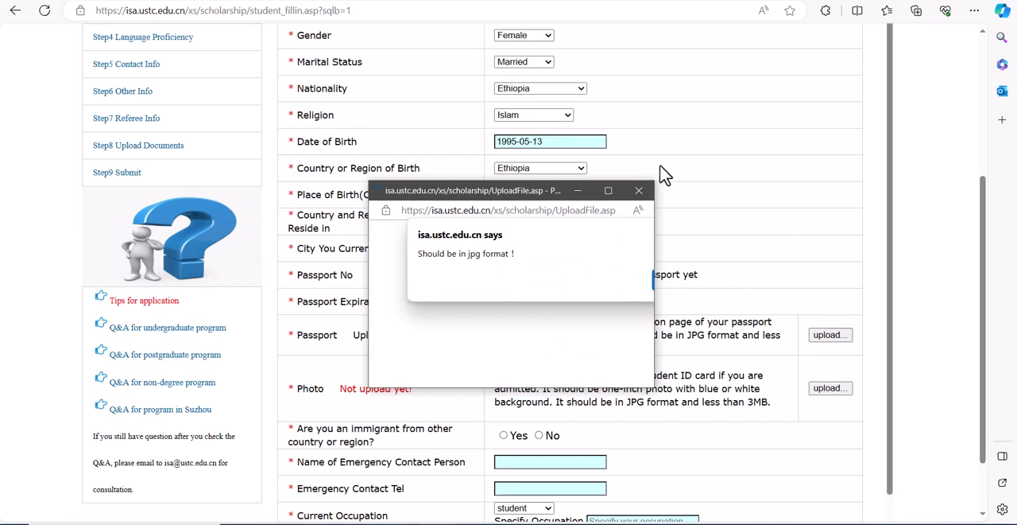
{"action": "left_click", "coordinate": [639, 193]}
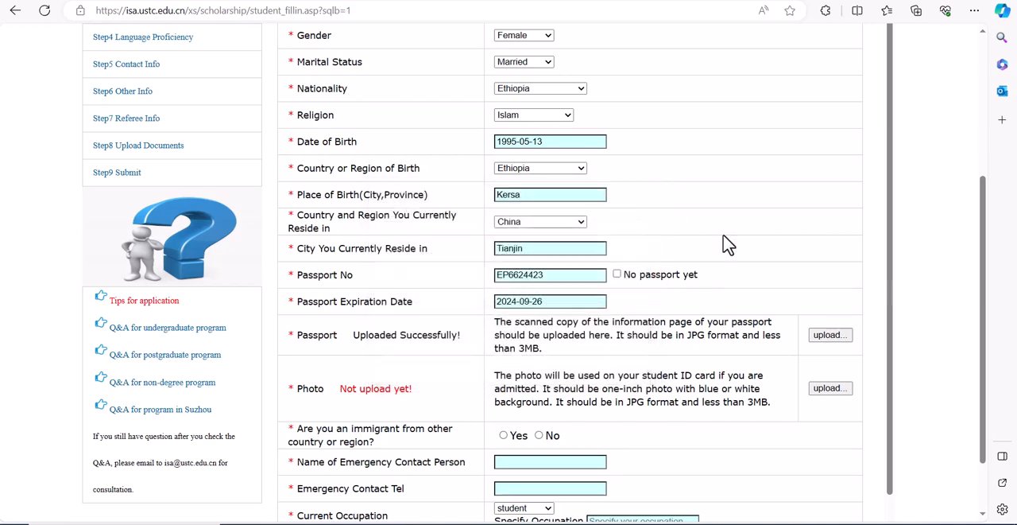
Step: Upload passport.PNG as the replacement passport scan, submit it and close the upload window
{"action": "left_click", "coordinate": [821, 338]}
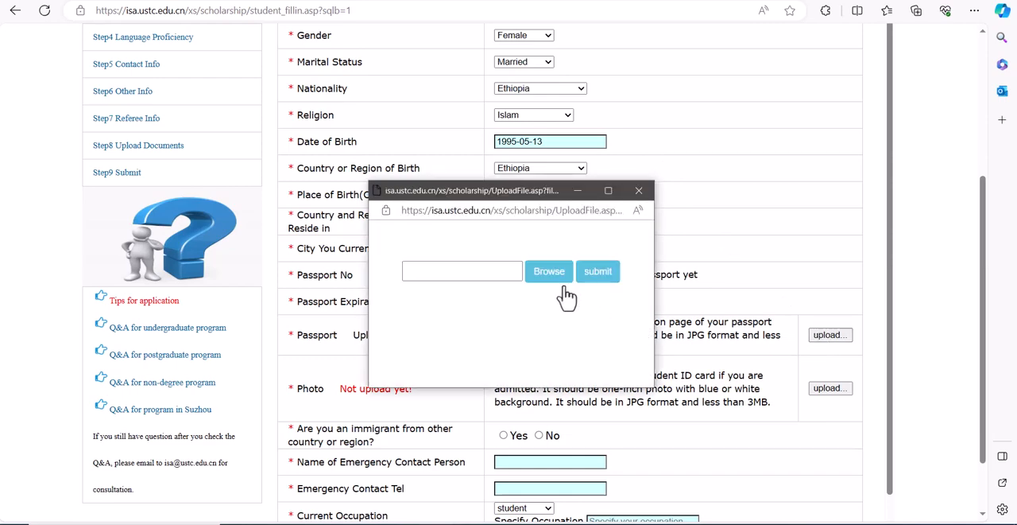
{"action": "left_click", "coordinate": [554, 278]}
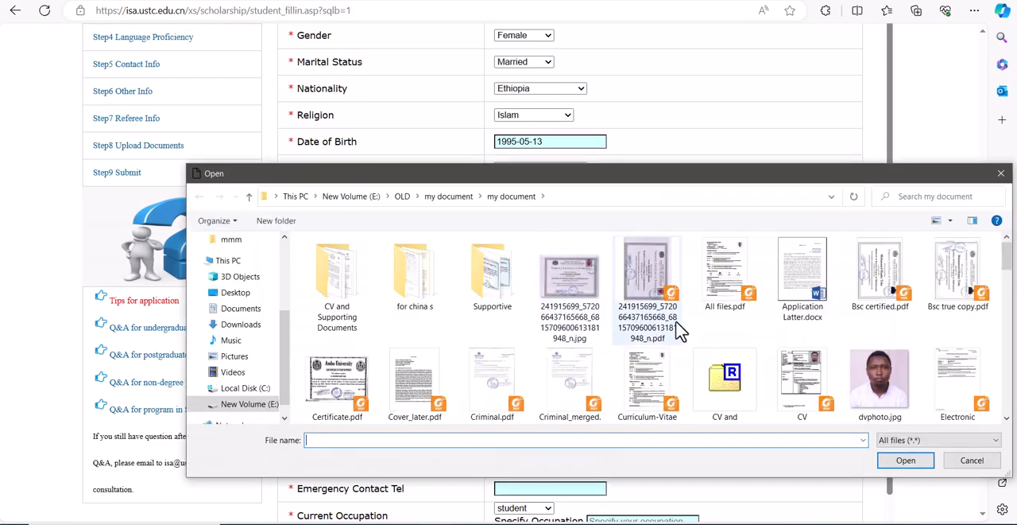
{"action": "left_click", "coordinate": [798, 306]}
{"action": "key", "text": "p"}
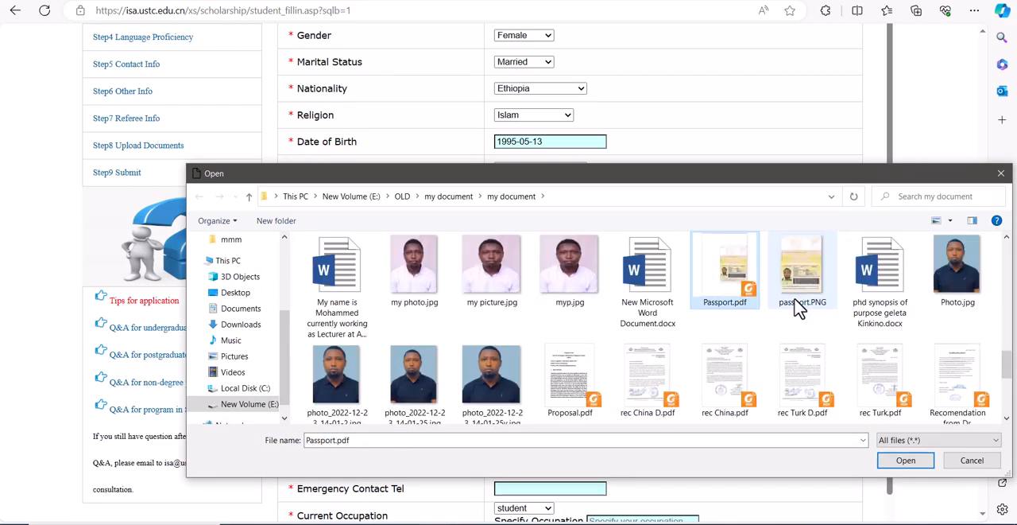
{"action": "left_click", "coordinate": [798, 306]}
{"action": "left_click", "coordinate": [903, 461]}
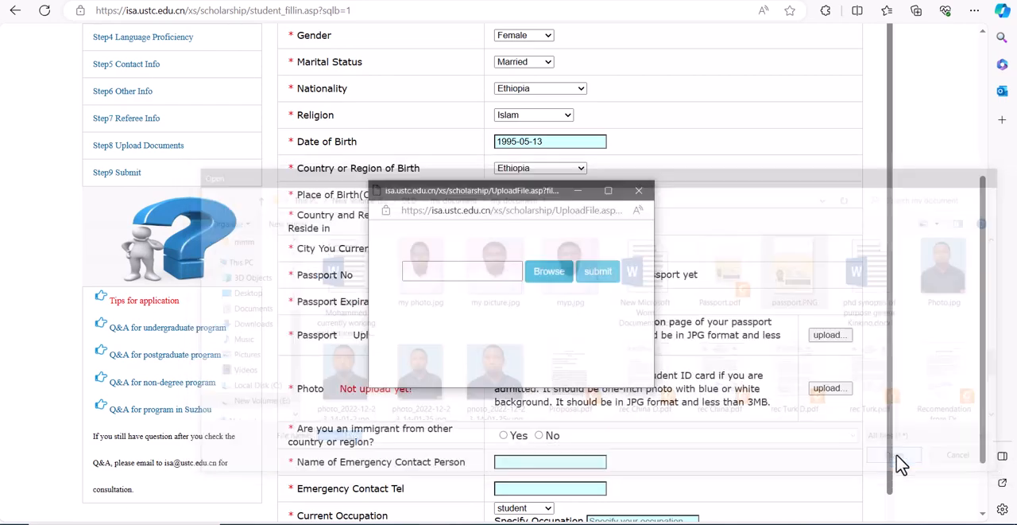
{"action": "left_click", "coordinate": [613, 281]}
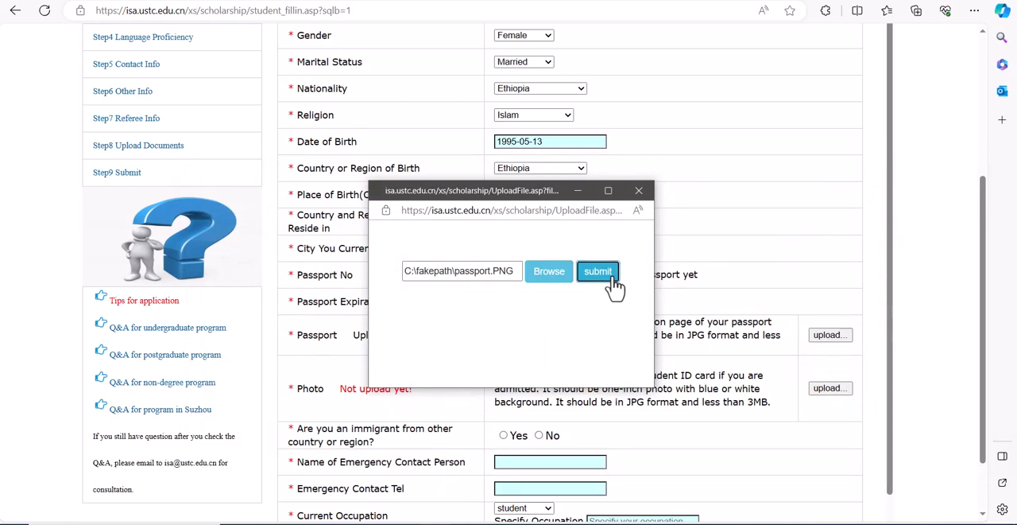
{"action": "left_click", "coordinate": [640, 192]}
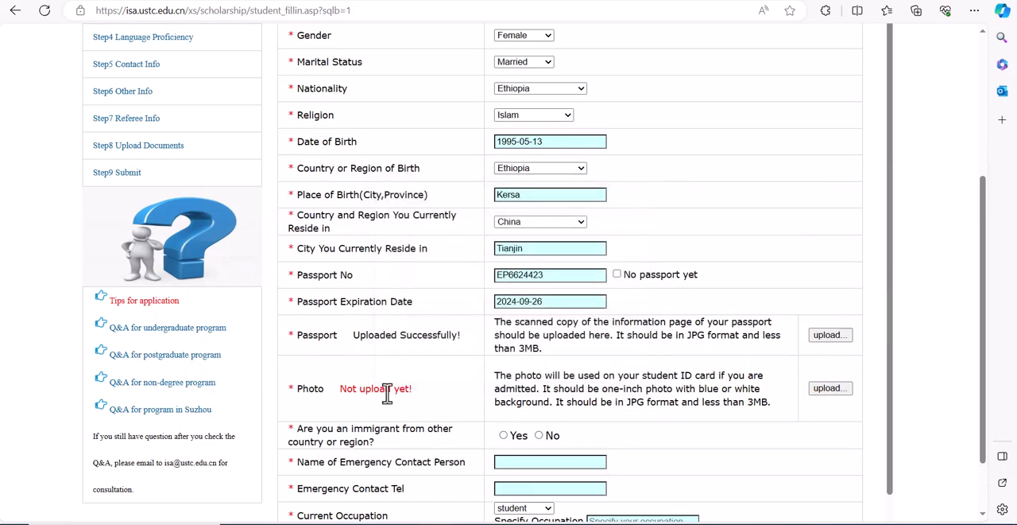
Step: Choose dvphoto.jpg for the applicant photo, submit it and close the upload window
{"action": "left_click", "coordinate": [830, 387]}
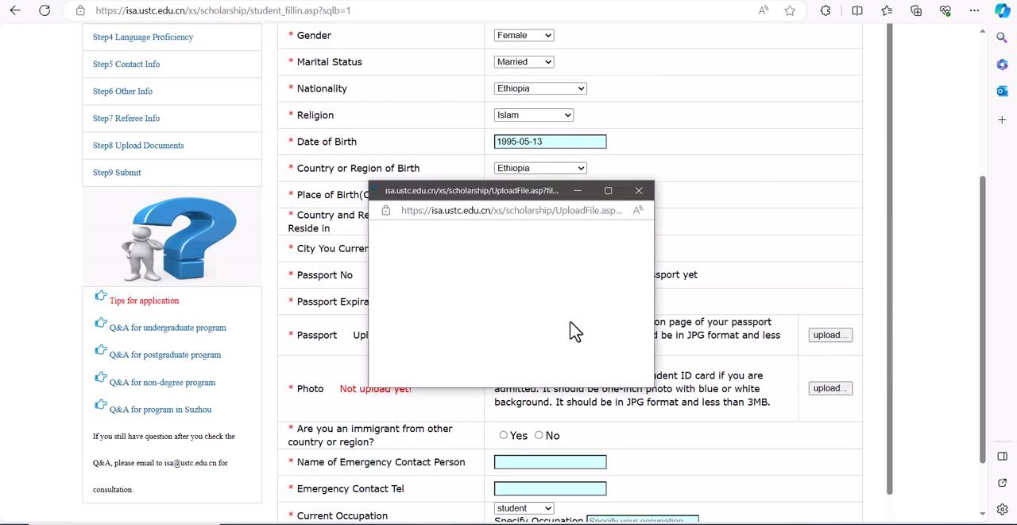
{"action": "left_click", "coordinate": [550, 282]}
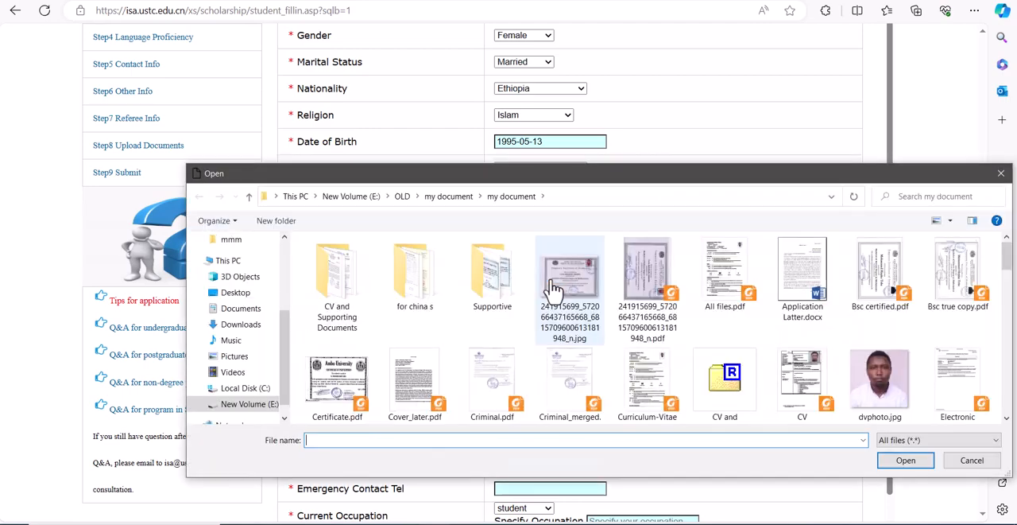
{"action": "left_click", "coordinate": [895, 399]}
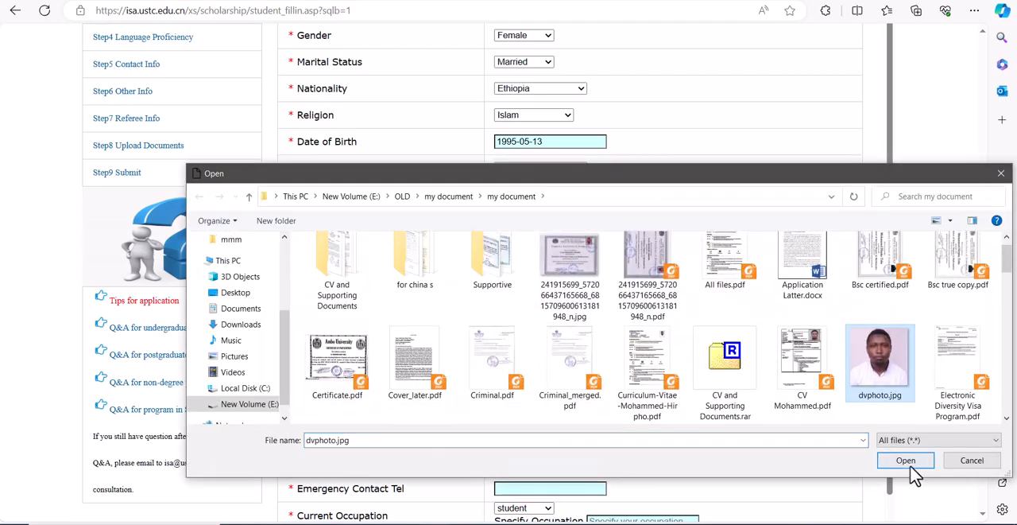
{"action": "left_click", "coordinate": [908, 463]}
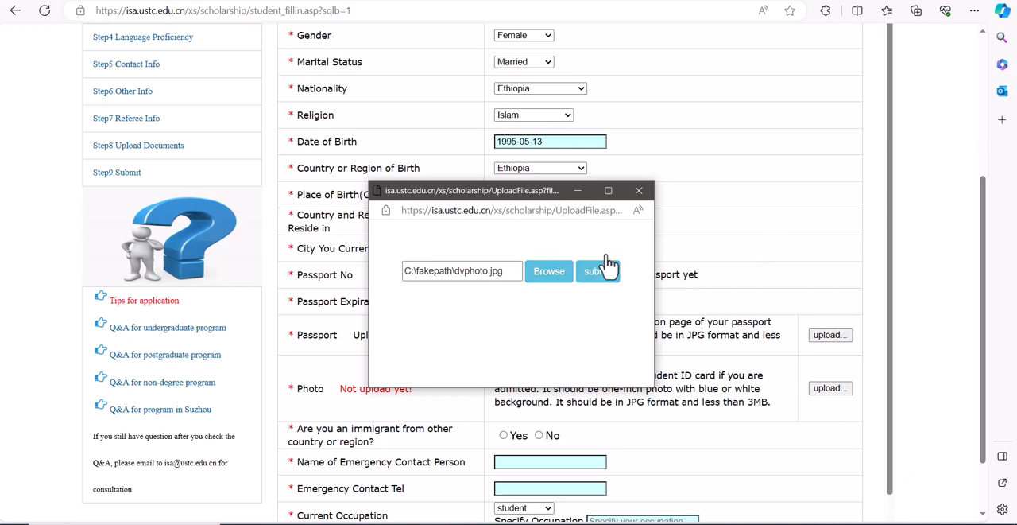
{"action": "left_click", "coordinate": [609, 274]}
{"action": "left_click", "coordinate": [644, 193]}
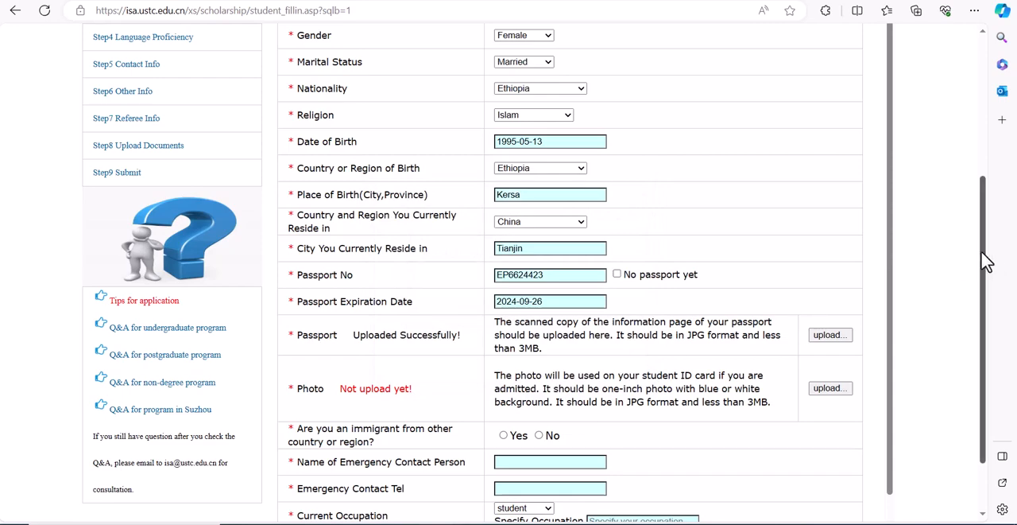
Step: Answer No to being an immigrant from another country and enter the emergency contact person's name
{"action": "left_click_drag", "start_coordinate": [986, 262], "coordinate": [982, 340]}
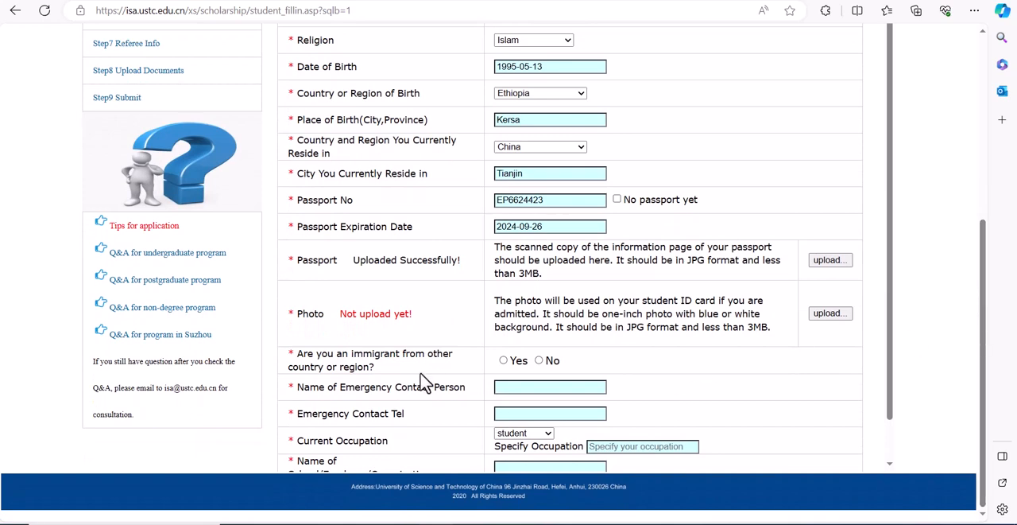
{"action": "left_click", "coordinate": [539, 361]}
{"action": "left_click", "coordinate": [528, 385]}
{"action": "type", "text": "hjdjh"}
{"action": "key", "text": "BackSpace"}
{"action": "key", "text": "BackSpace"}
{"action": "key", "text": "BackSpace"}
{"action": "key", "text": "BackSpace"}
{"action": "type", "text": "Geta"}
Step: Enter the emergency contact's telephone number
{"action": "left_click", "coordinate": [516, 414]}
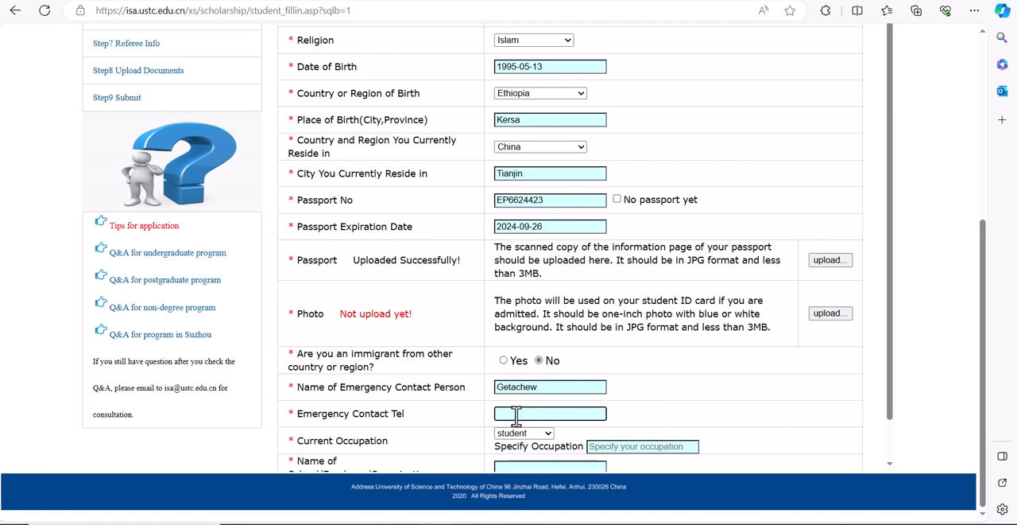
{"action": "type", "text": "0101"}
{"action": "type", "text": "88888"}
Step: Set the current occupation to unemployed
{"action": "left_click", "coordinate": [528, 439]}
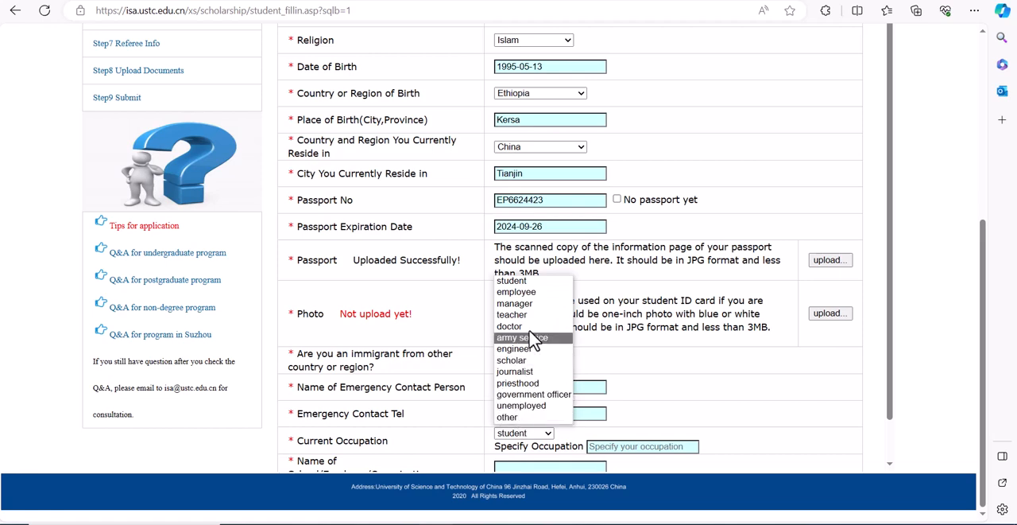
{"action": "left_click", "coordinate": [522, 407]}
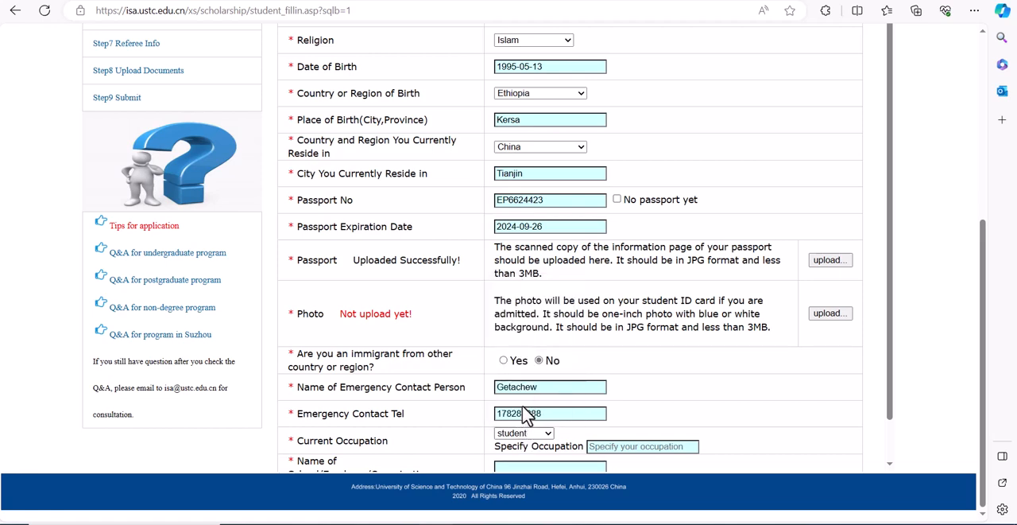
{"action": "scroll", "coordinate": [897, 354], "scroll_direction": "down", "scroll_amount": 1}
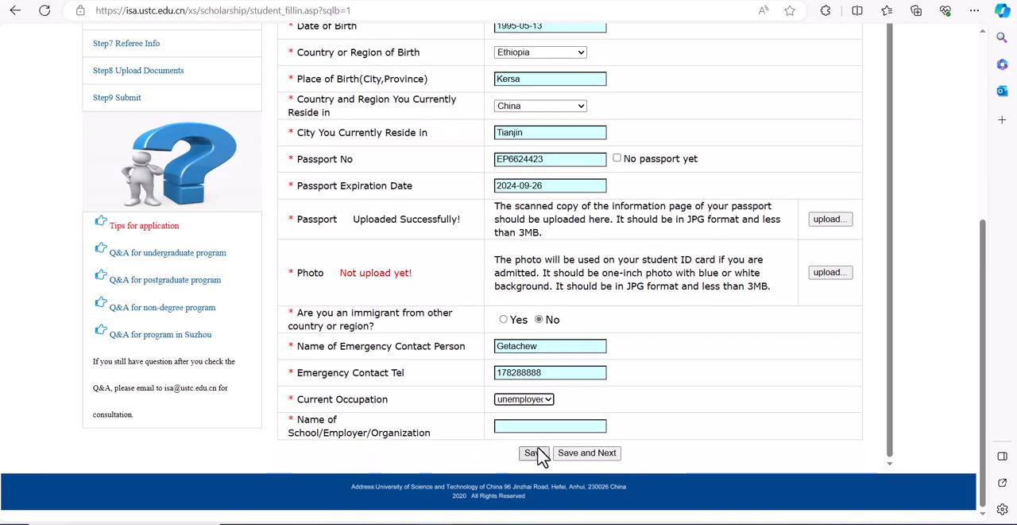
Step: Set the current occupation to teacher with Arsi university as the school or employer, and save the basic information to continue
{"action": "left_click", "coordinate": [529, 405]}
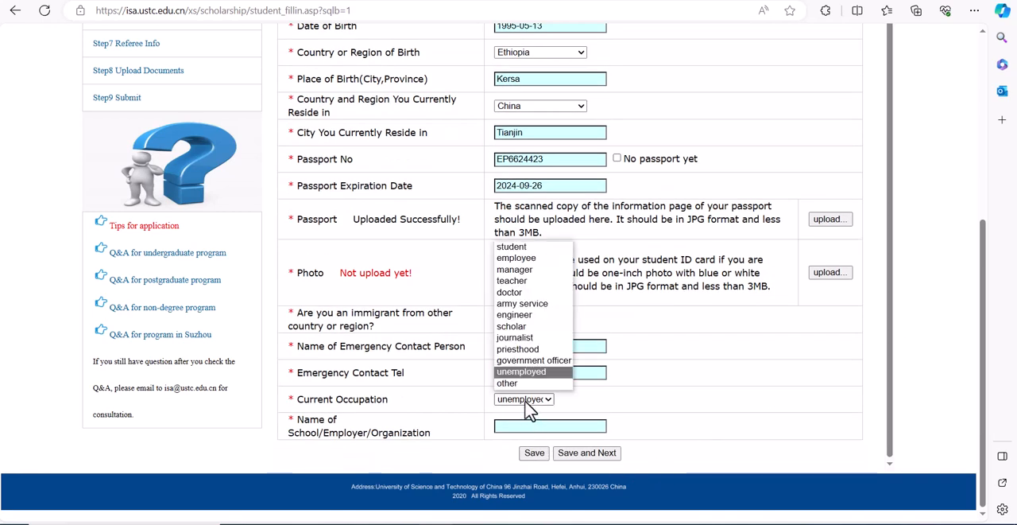
{"action": "left_click", "coordinate": [515, 282]}
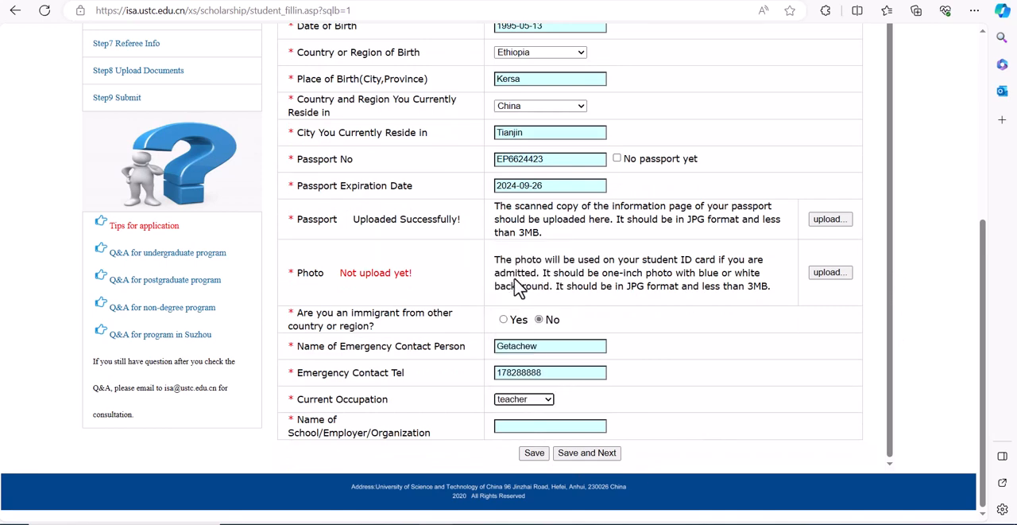
{"action": "left_click", "coordinate": [515, 425]}
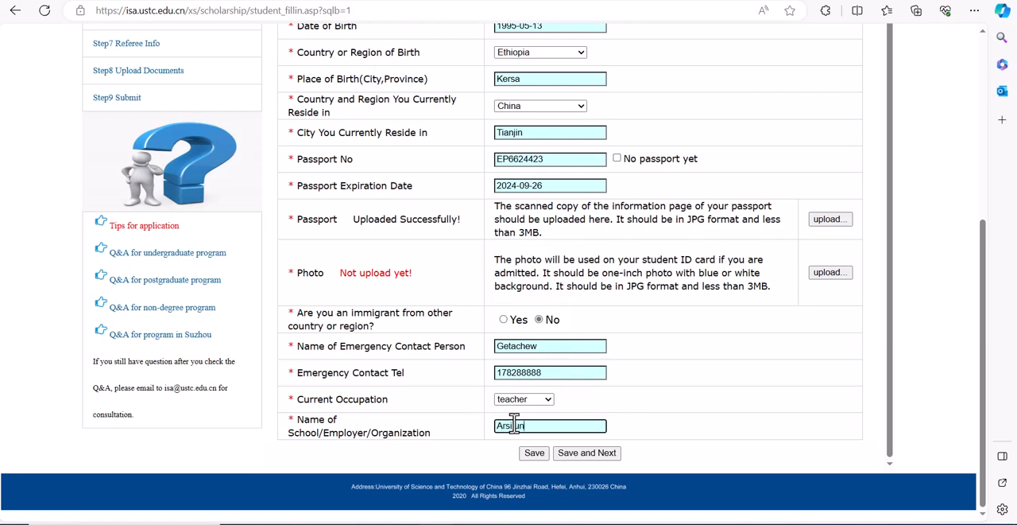
{"action": "type", "text": "Arsi university"}
{"action": "left_click", "coordinate": [593, 455]}
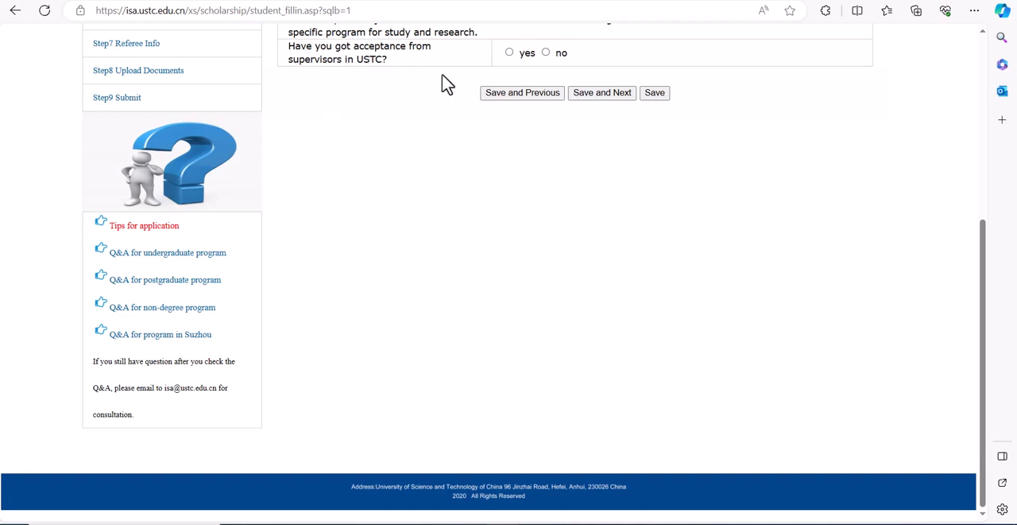
Step: Answer no to having acceptance from USTC supervisors and try to save and continue
{"action": "left_click", "coordinate": [545, 53]}
{"action": "left_click", "coordinate": [600, 93]}
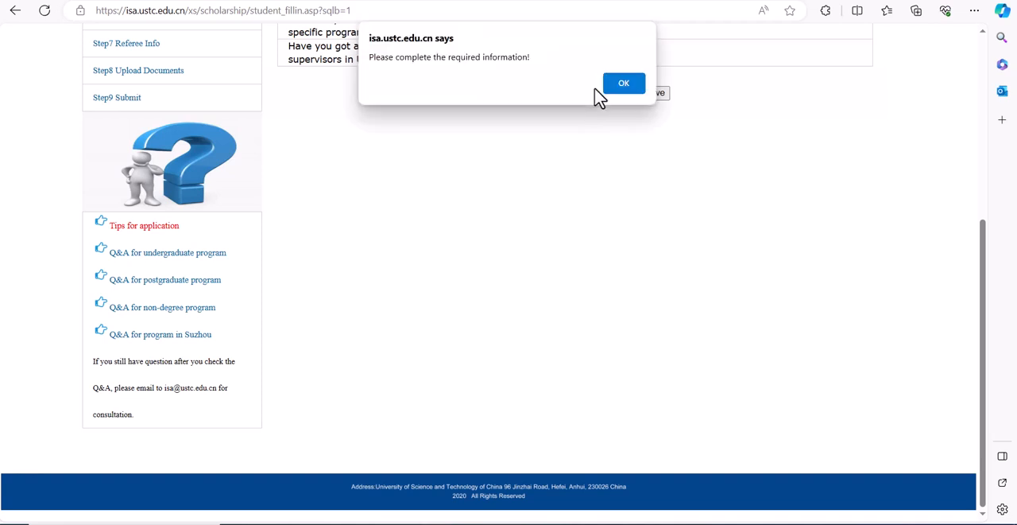
{"action": "left_click", "coordinate": [631, 86]}
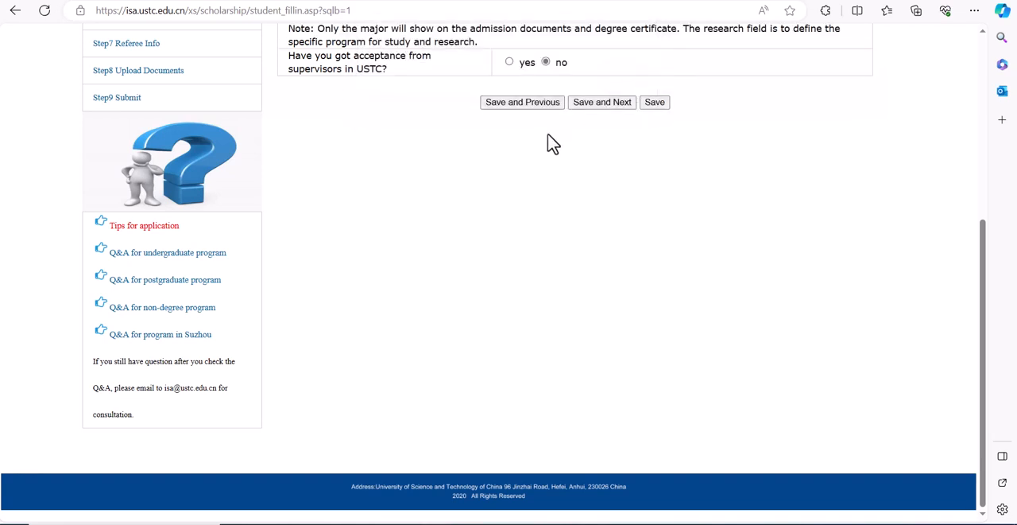
Step: Set the study plan's major to Mathematics and the research field to Applied Mathematics
{"action": "left_click_drag", "start_coordinate": [980, 255], "coordinate": [985, 111]}
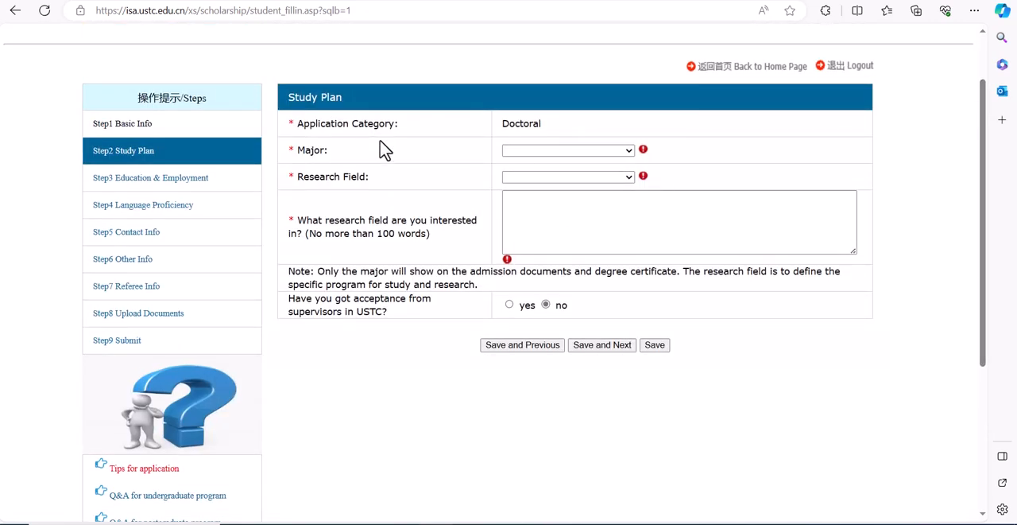
{"action": "left_click", "coordinate": [578, 151]}
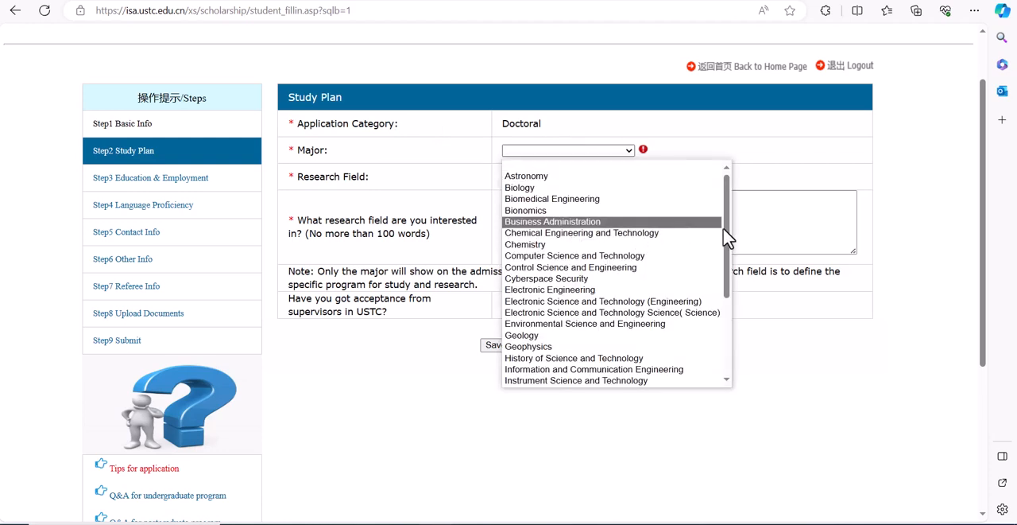
{"action": "left_click_drag", "start_coordinate": [727, 237], "coordinate": [727, 304]}
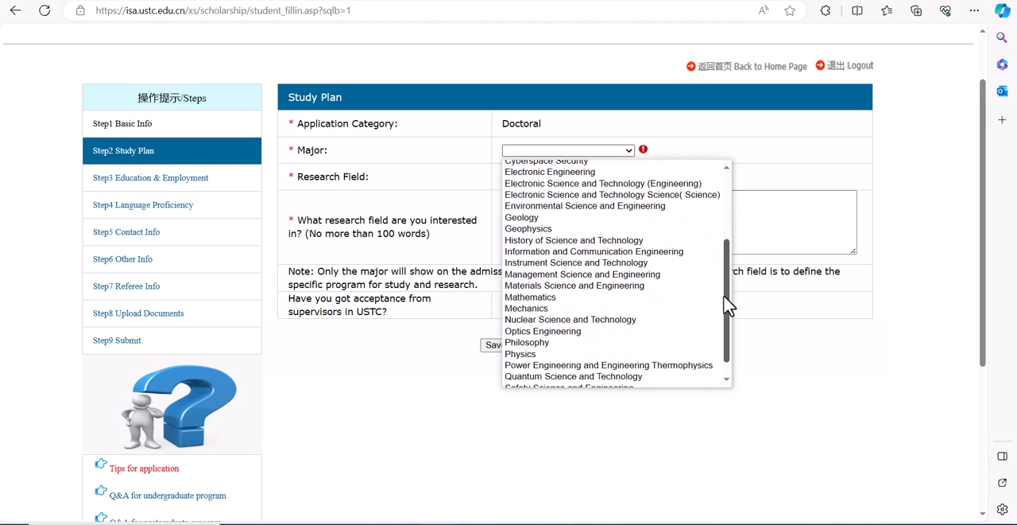
{"action": "left_click", "coordinate": [531, 298]}
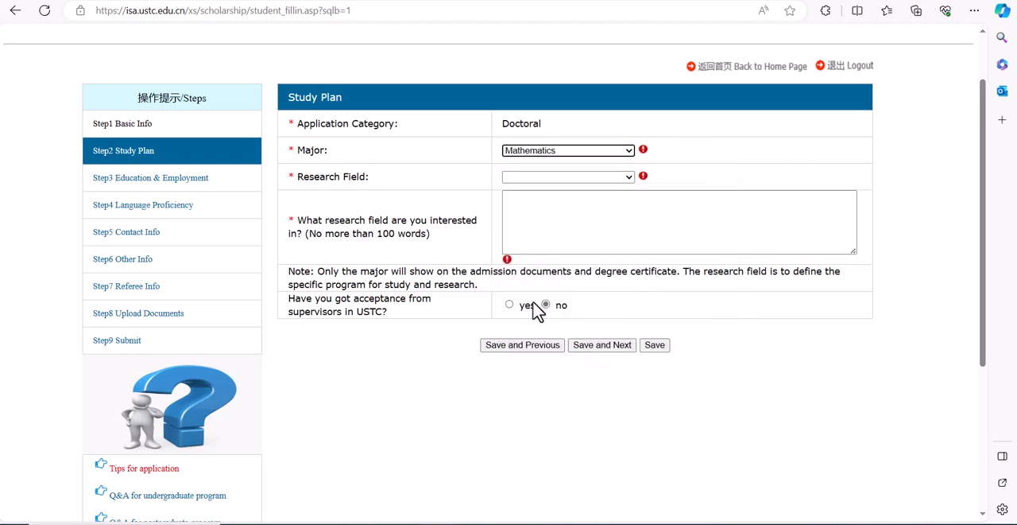
{"action": "left_click", "coordinate": [533, 178]}
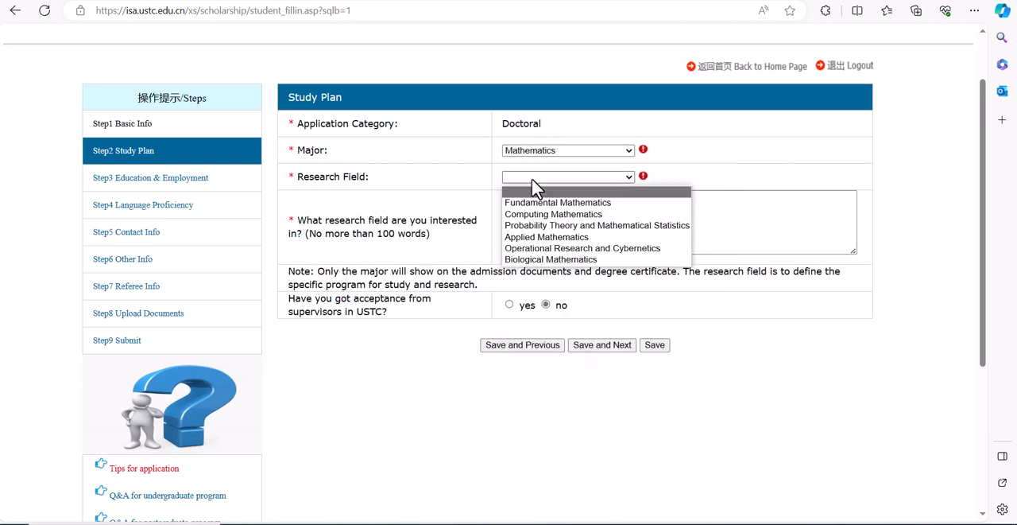
{"action": "left_click", "coordinate": [541, 236]}
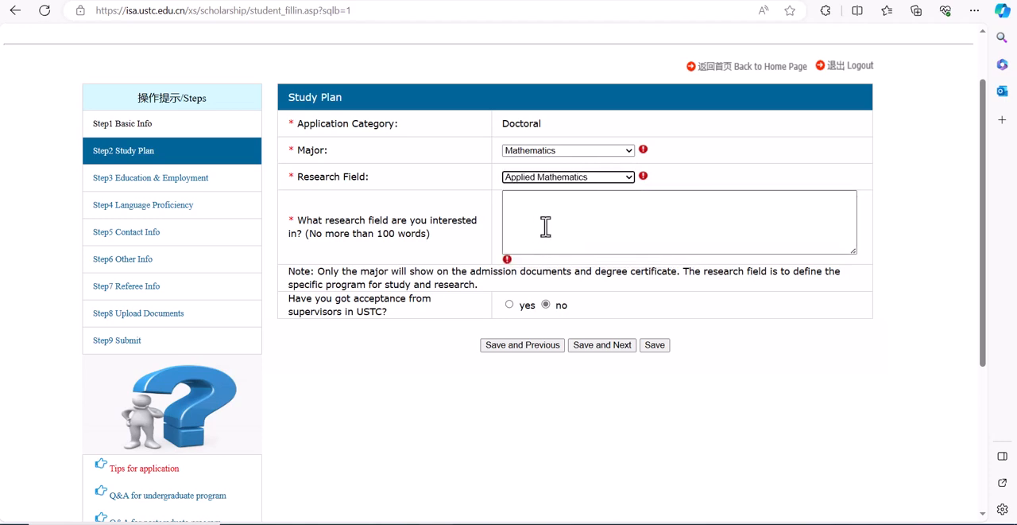
Step: Enter "computational fluid dynamics," as the research interest, and save the study plan to continue to education and employment
{"action": "left_click", "coordinate": [546, 226]}
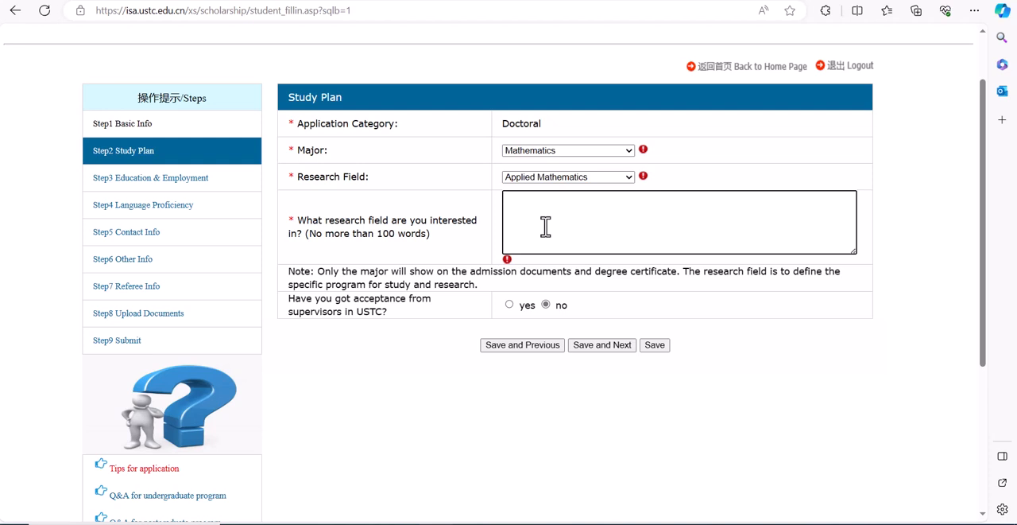
{"action": "type", "text": "computational fluid"}
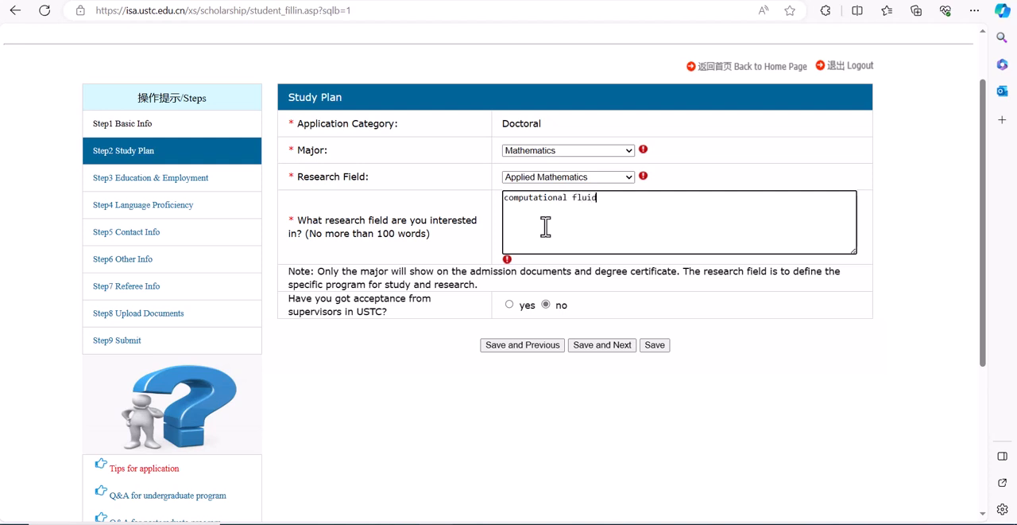
{"action": "type", "text": " dynamics,///"}
{"action": "key", "text": "BackSpace"}
{"action": "key", "text": "BackSpace"}
{"action": "key", "text": "BackSpace"}
{"action": "key", "text": "BackSpace"}
{"action": "key", "text": "BackSpace"}
{"action": "key", "text": "BackSpace"}
{"action": "left_click", "coordinate": [604, 345]}
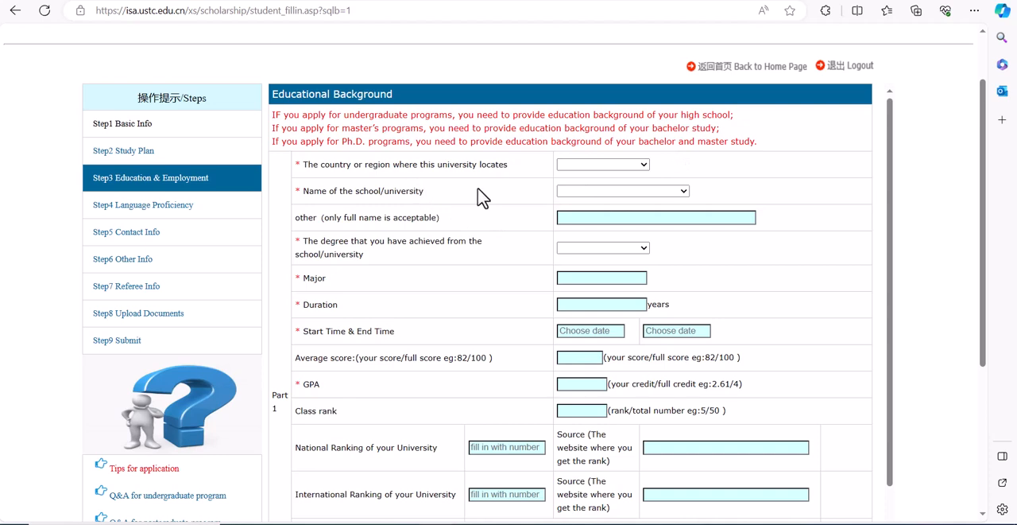
Step: Set the university's country to Ethiopia and its name to Hawassa University in the educational background
{"action": "left_click", "coordinate": [614, 167]}
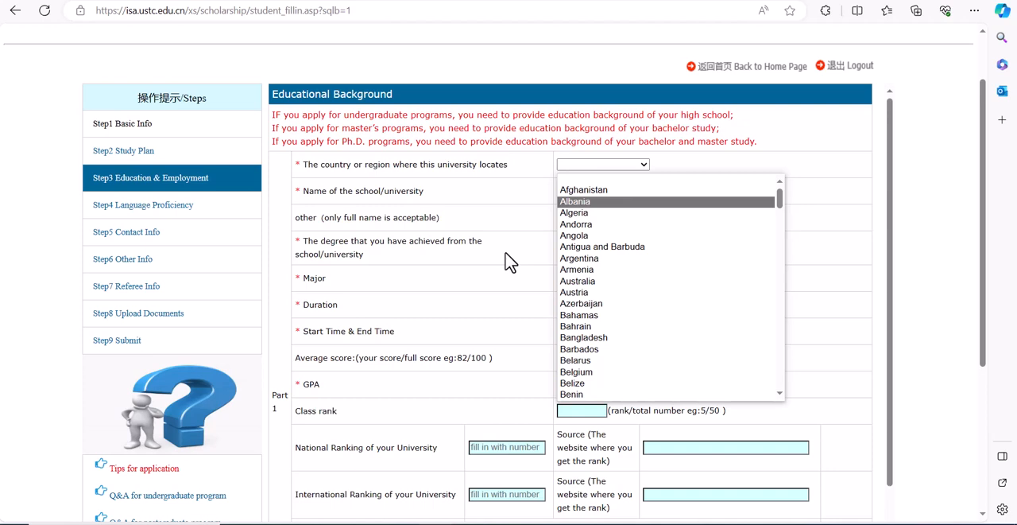
{"action": "type", "text": "et"}
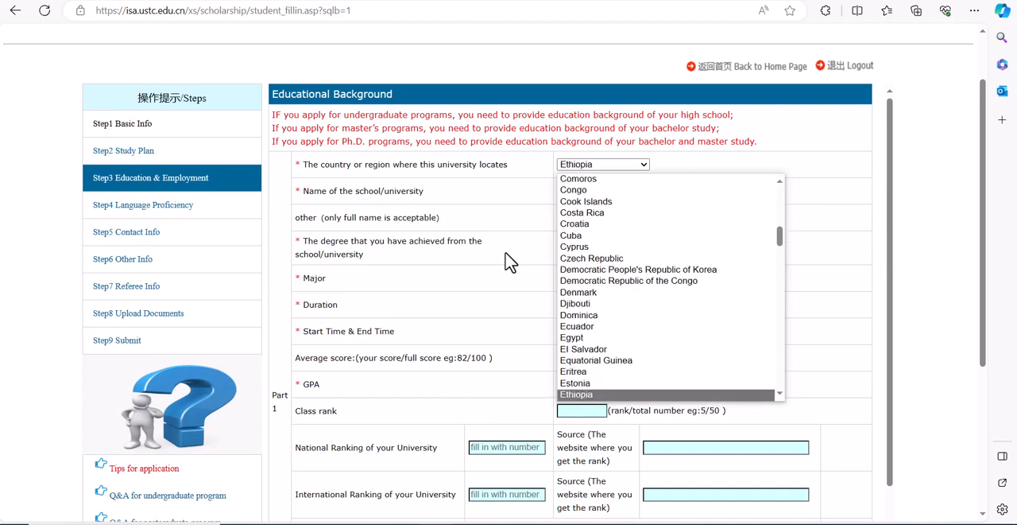
{"action": "key", "text": "Return"}
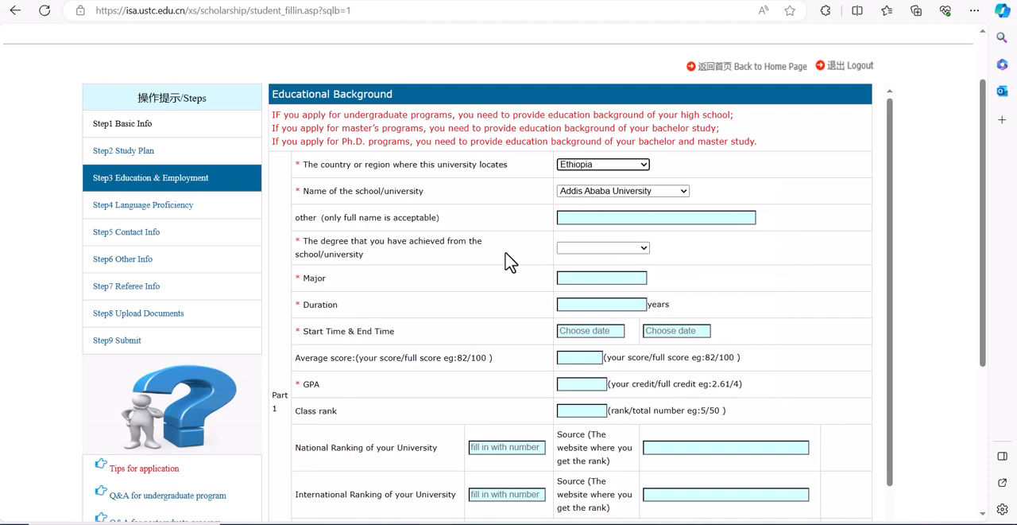
{"action": "left_click", "coordinate": [594, 193]}
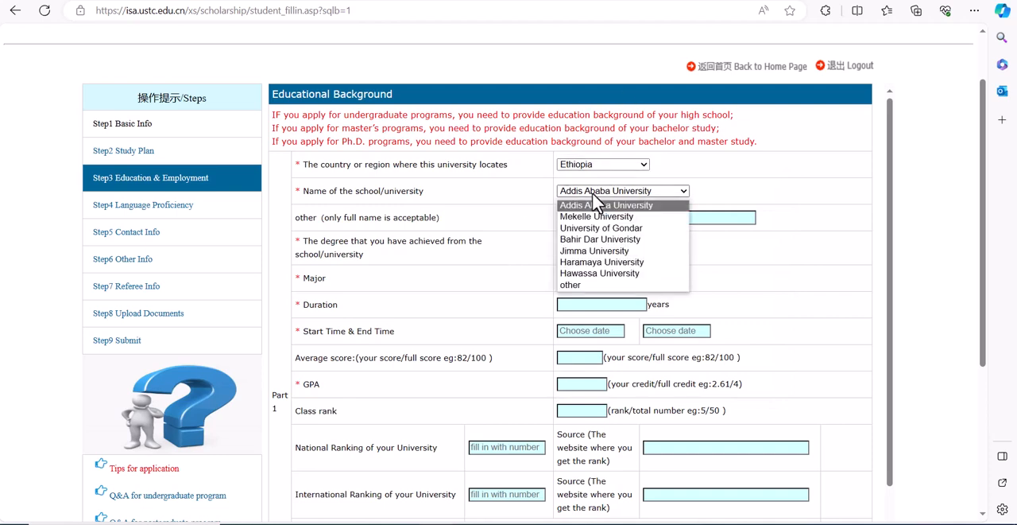
{"action": "left_click", "coordinate": [597, 274]}
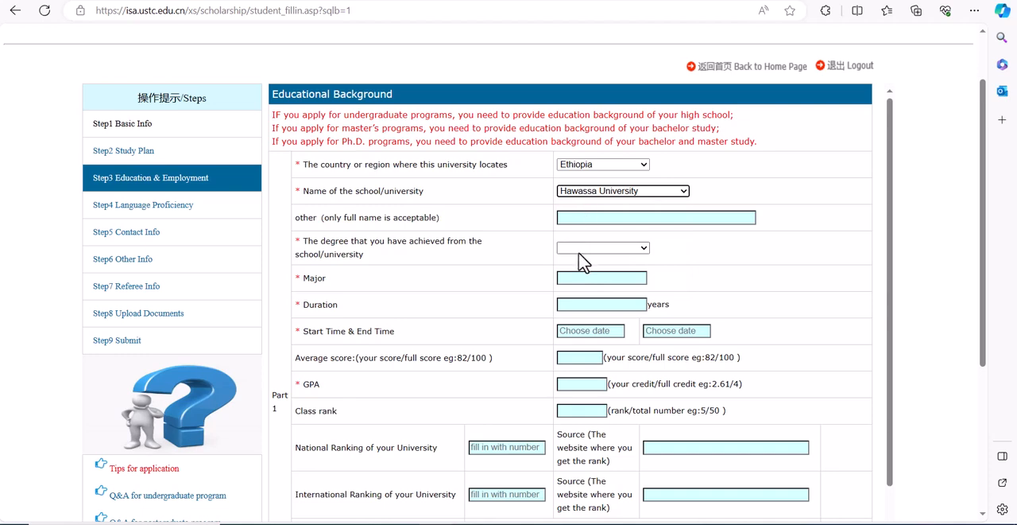
Step: Set the achieved degree to Master's Degree, the major to Math and the duration to 2018
{"action": "left_click", "coordinate": [595, 247]}
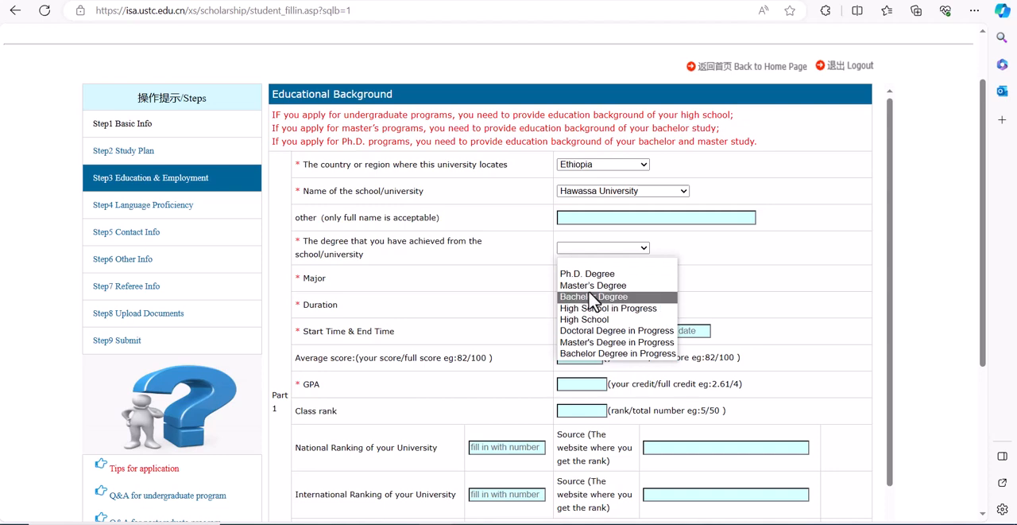
{"action": "left_click", "coordinate": [591, 286]}
{"action": "left_click", "coordinate": [585, 279]}
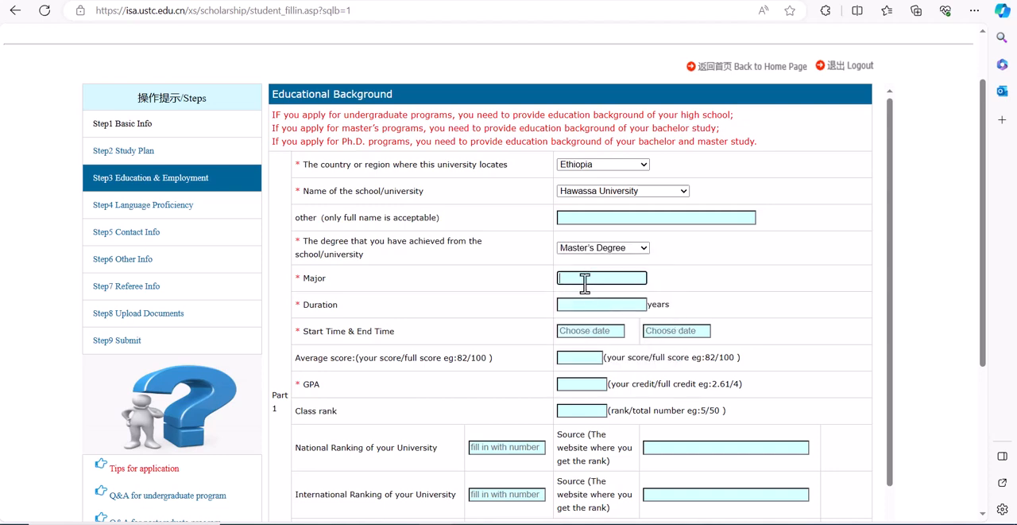
{"action": "type", "text": "Math"}
{"action": "left_click", "coordinate": [579, 304]}
{"action": "type", "text": "2018"}
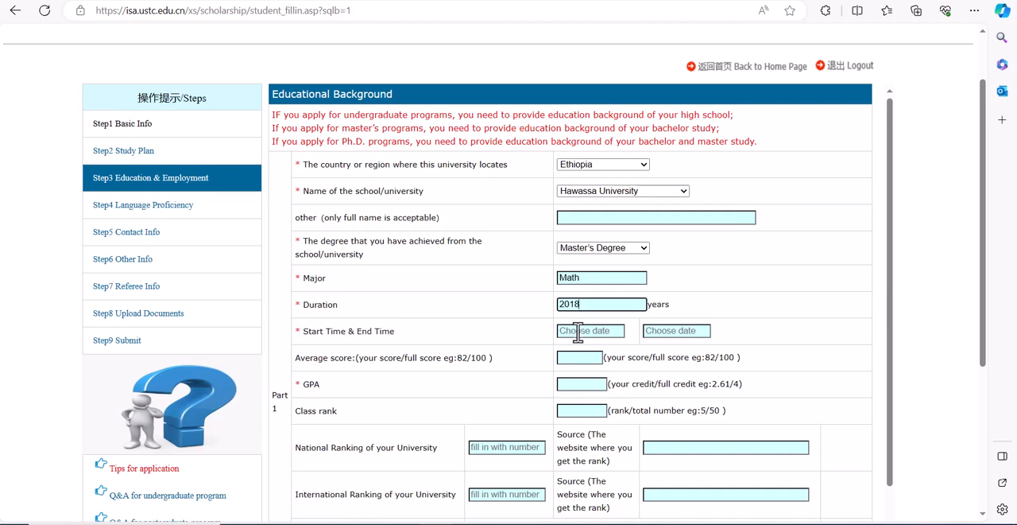
Step: Set the start time of the master's study to 2023-01-26
{"action": "left_click", "coordinate": [578, 332]}
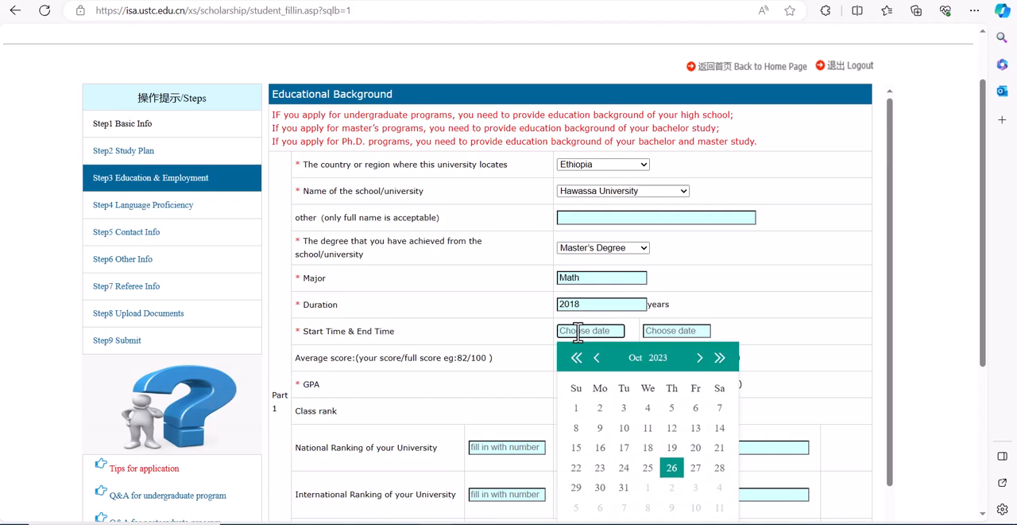
{"action": "left_click", "coordinate": [646, 358]}
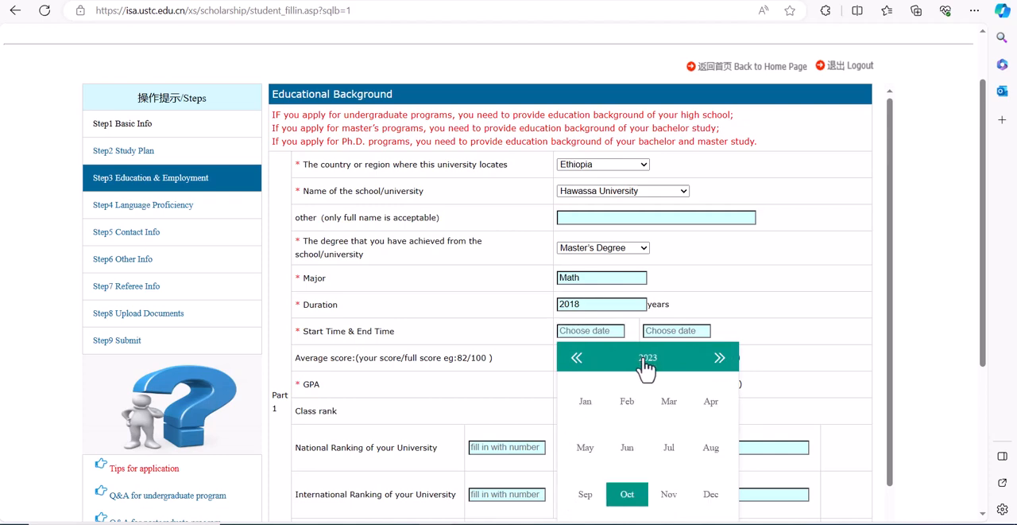
{"action": "left_click", "coordinate": [586, 413]}
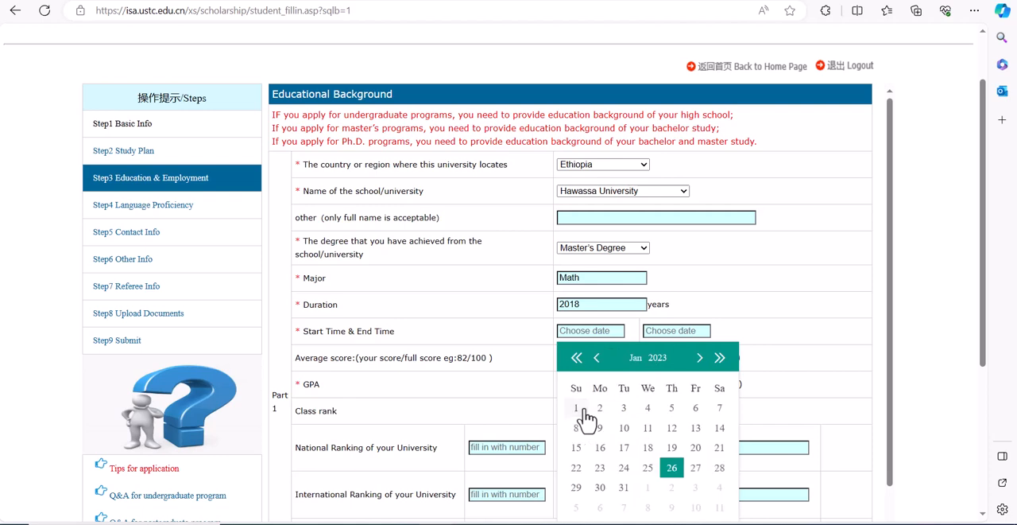
{"action": "left_click", "coordinate": [672, 470]}
{"action": "left_click", "coordinate": [612, 332]}
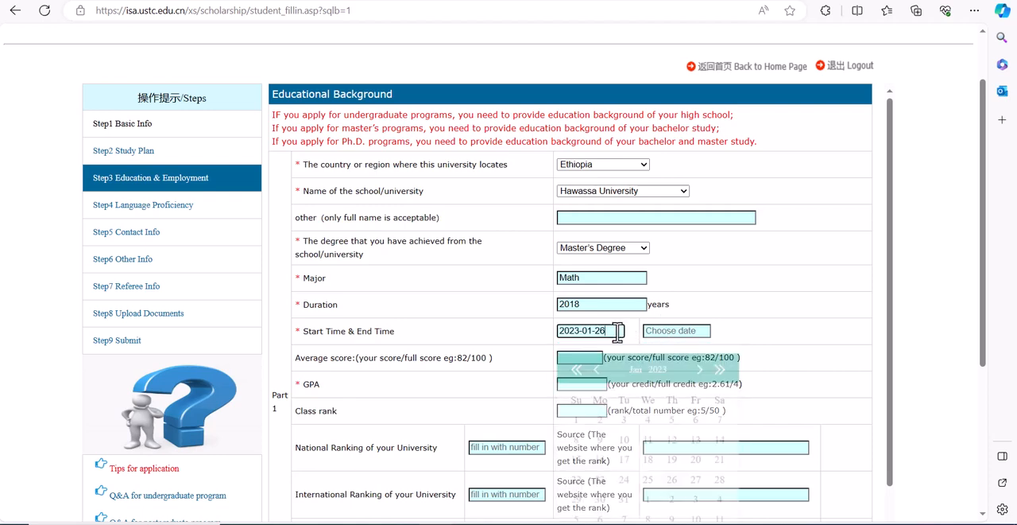
{"action": "left_click", "coordinate": [659, 359]}
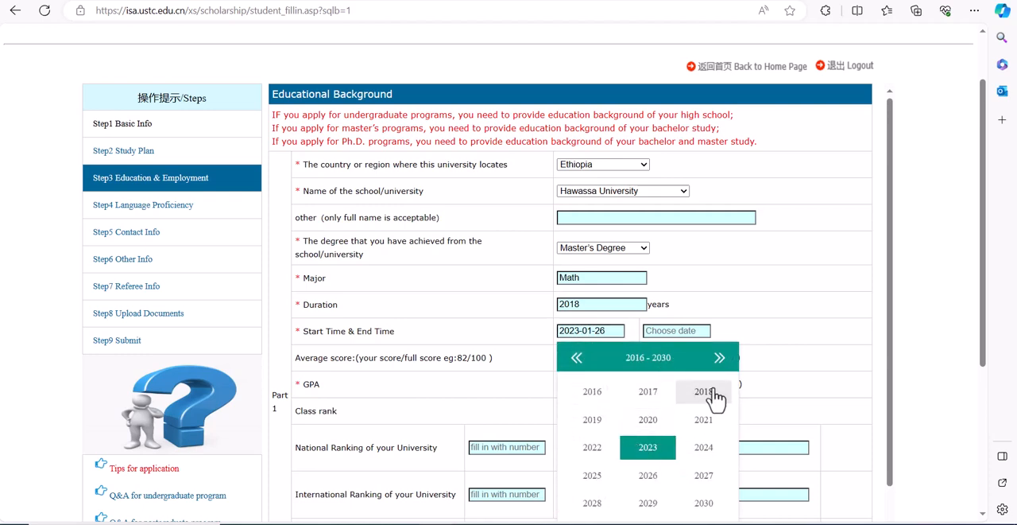
{"action": "left_click", "coordinate": [592, 393]}
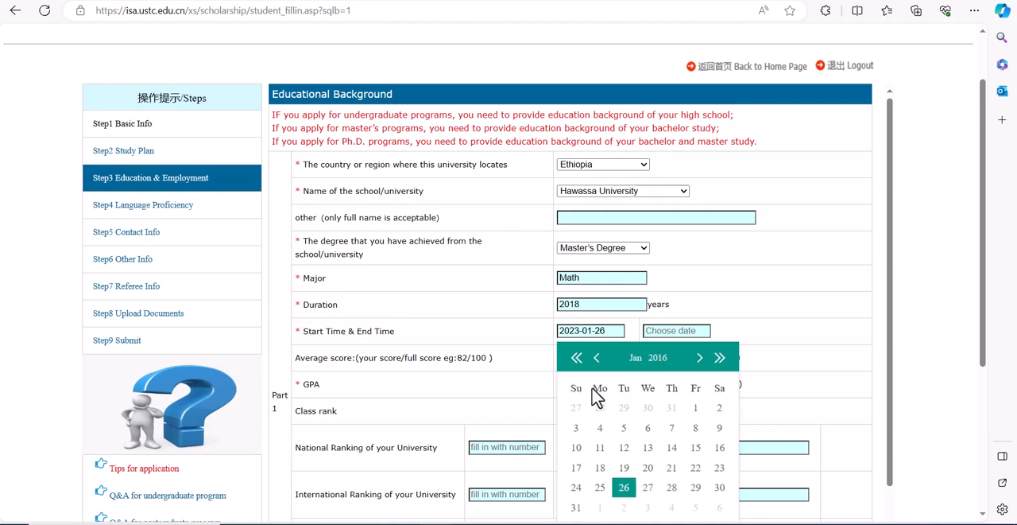
Step: Set the end time of the master's study to 2019-10-18
{"action": "left_click", "coordinate": [673, 330]}
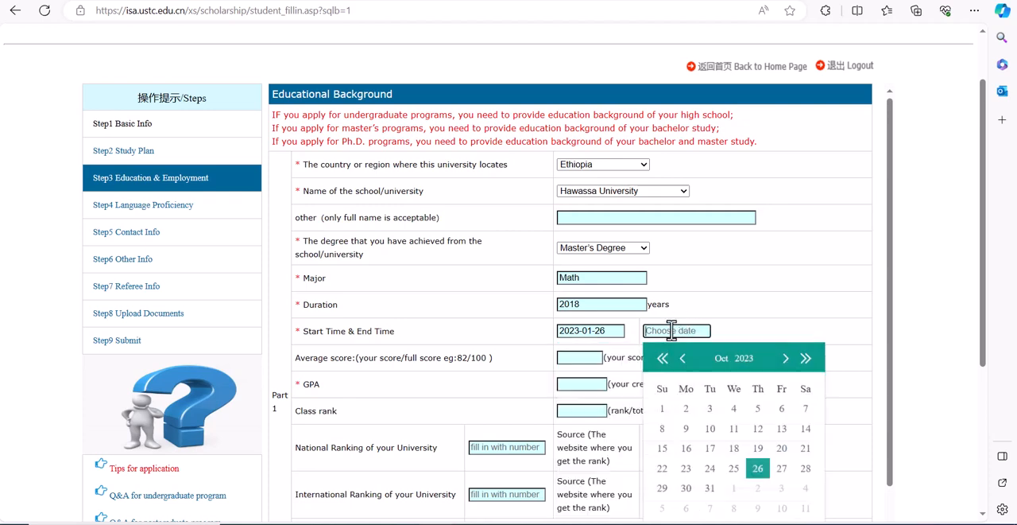
{"action": "left_click", "coordinate": [738, 359]}
{"action": "left_click", "coordinate": [678, 421]}
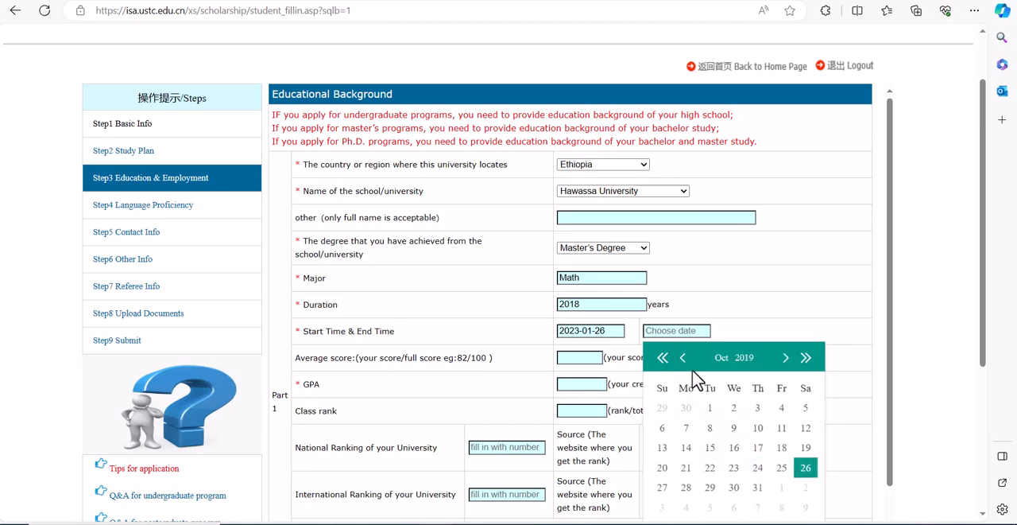
{"action": "left_click", "coordinate": [780, 447]}
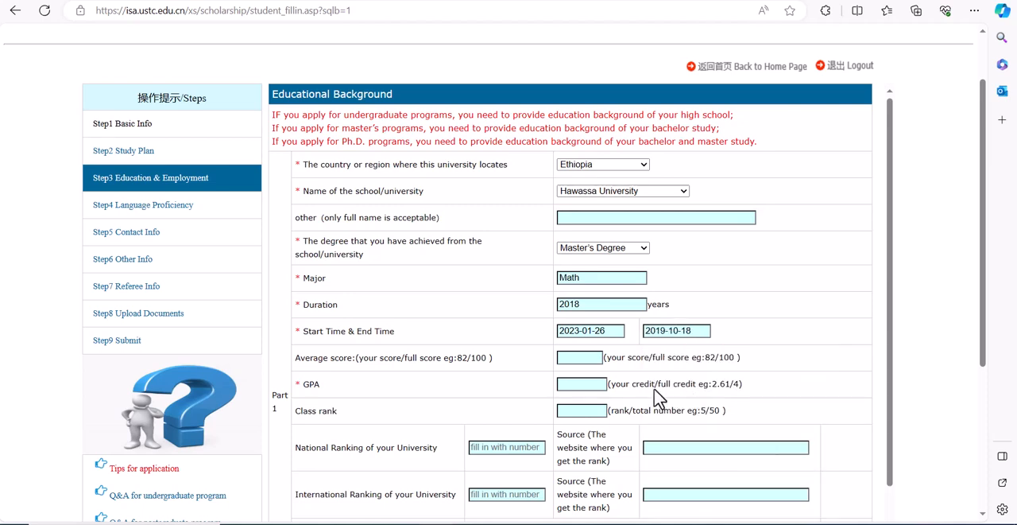
Step: Enter 90/100 as the average score for the master's study
{"action": "left_click", "coordinate": [586, 357]}
{"action": "type", "text": "90/100"}
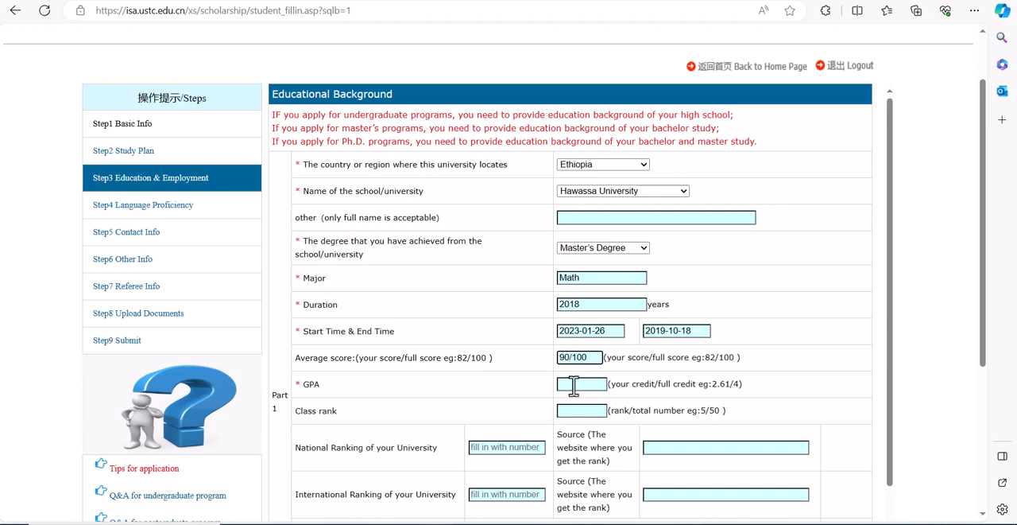
Step: Set the GPA to 3.7 and the class rank to 1/10 for the master's study
{"action": "left_click", "coordinate": [574, 385]}
{"action": "type", "text": "3.99"}
{"action": "key", "text": "BackSpace"}
{"action": "key", "text": "BackSpace"}
{"action": "key", "text": "BackSpace"}
{"action": "type", "text": ".7"}
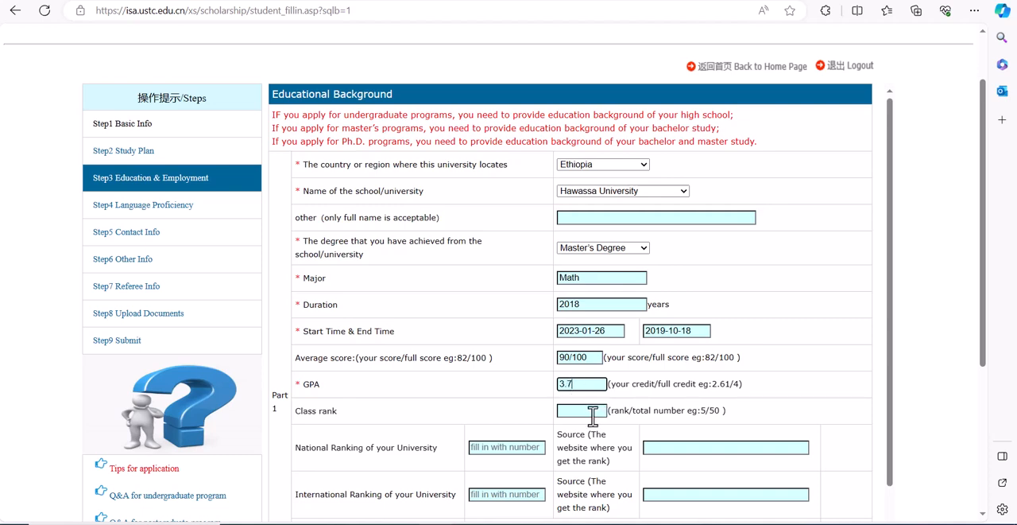
{"action": "left_click", "coordinate": [592, 412]}
{"action": "type", "text": "1/10"}
Step: Examine the university ranking, notarized document, Academic Achievement and Employment Background fields without filling them in
{"action": "scroll", "coordinate": [910, 450], "scroll_direction": "down", "scroll_amount": 1}
{"action": "scroll", "coordinate": [910, 450], "scroll_direction": "down", "scroll_amount": 3}
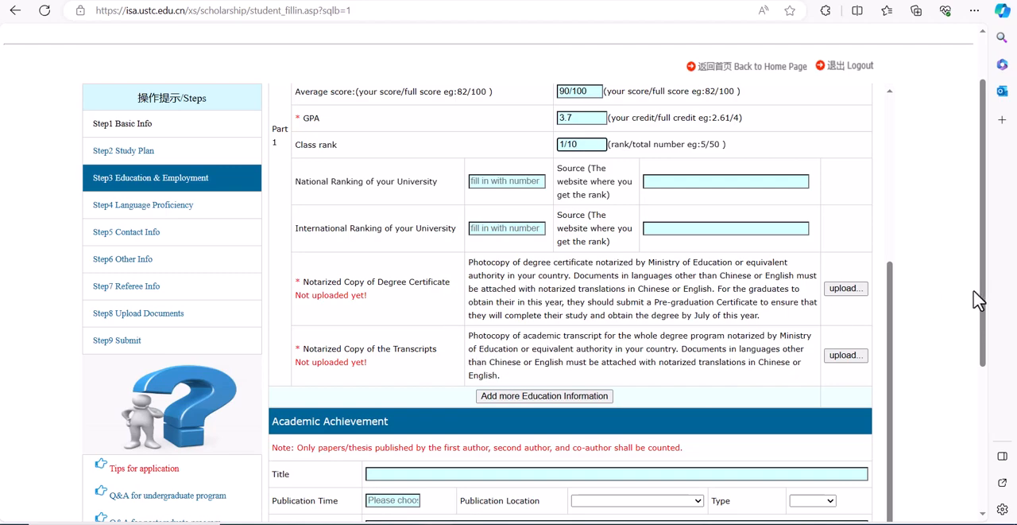
{"action": "left_click_drag", "start_coordinate": [983, 307], "coordinate": [989, 362]}
{"action": "scroll", "coordinate": [990, 337], "scroll_direction": "up", "scroll_amount": 1}
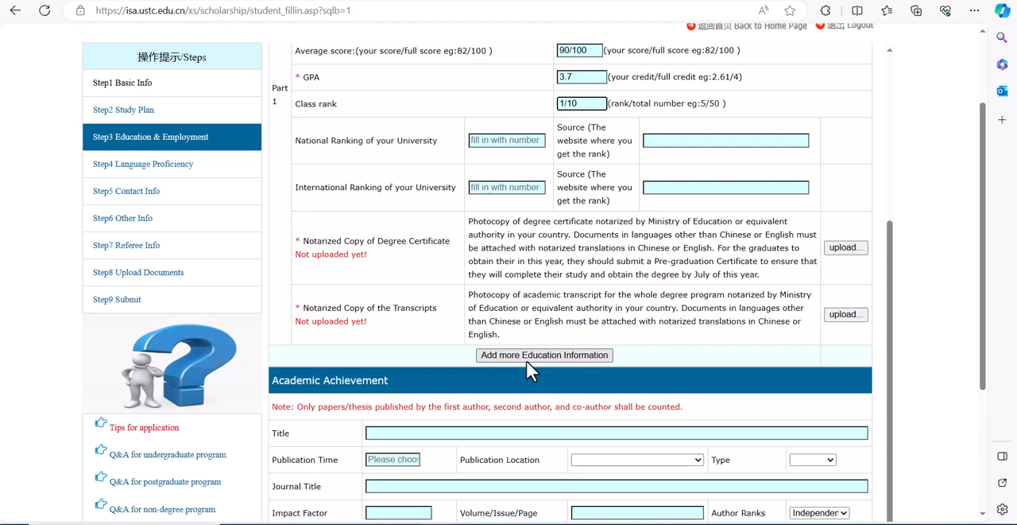
{"action": "left_click_drag", "start_coordinate": [981, 313], "coordinate": [989, 377]}
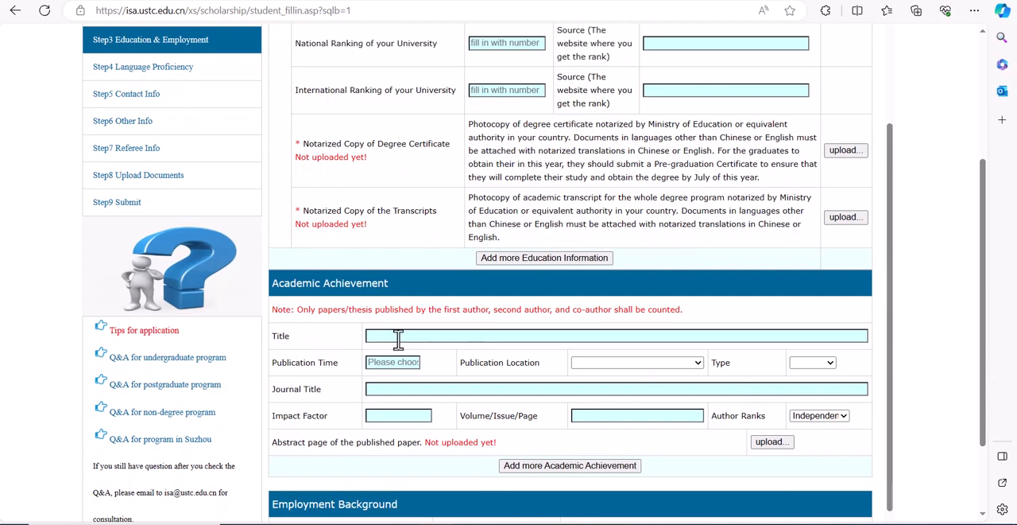
{"action": "left_click", "coordinate": [398, 339]}
{"action": "left_click", "coordinate": [433, 340]}
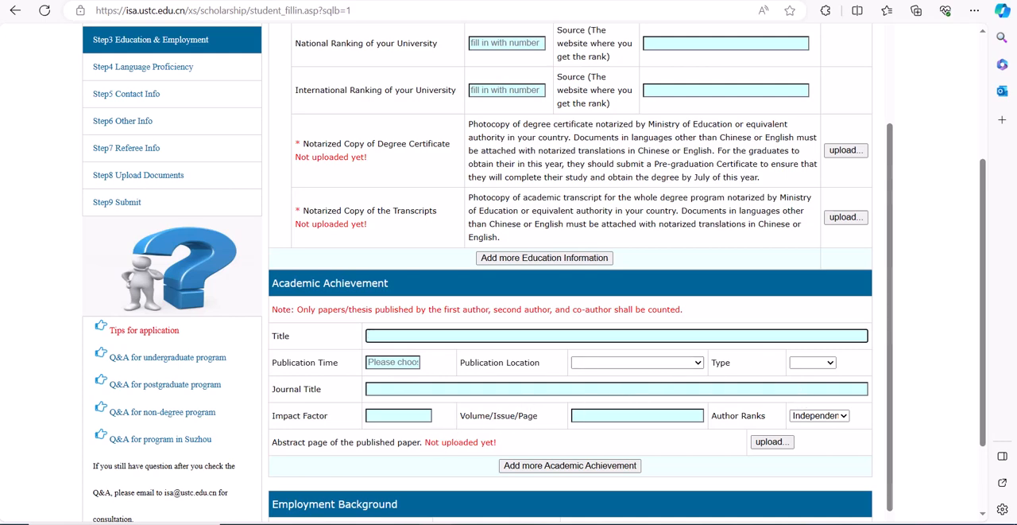
{"action": "left_click", "coordinate": [977, 348]}
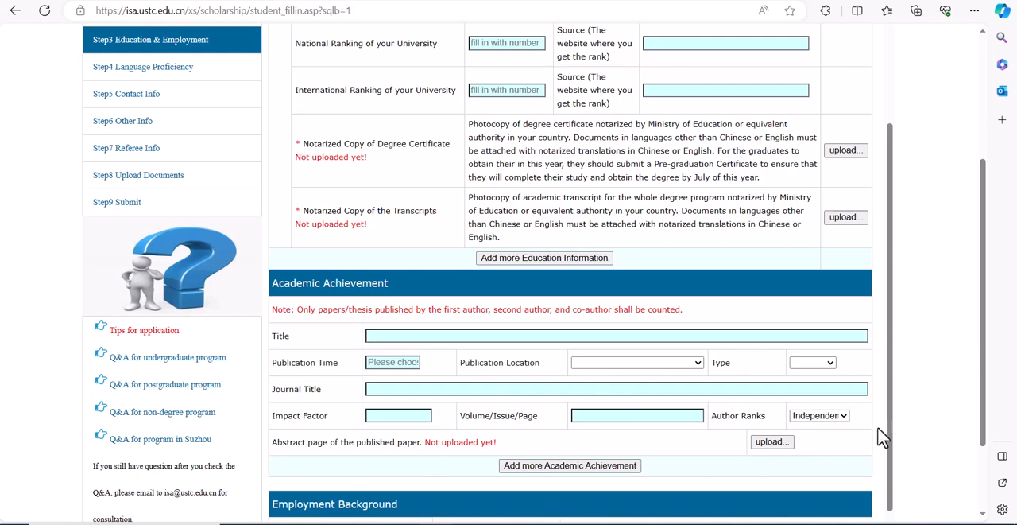
{"action": "left_click_drag", "start_coordinate": [888, 424], "coordinate": [901, 516]}
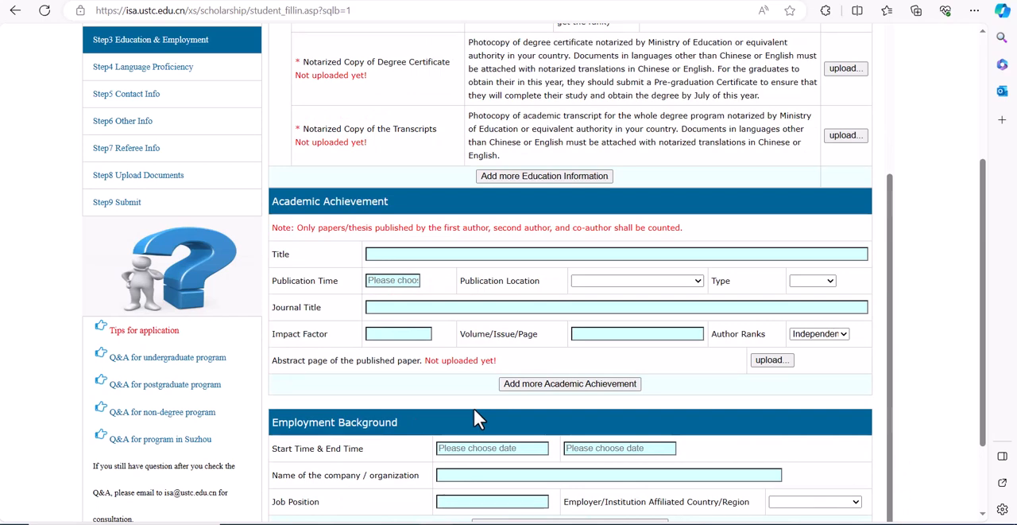
{"action": "left_click", "coordinate": [488, 449]}
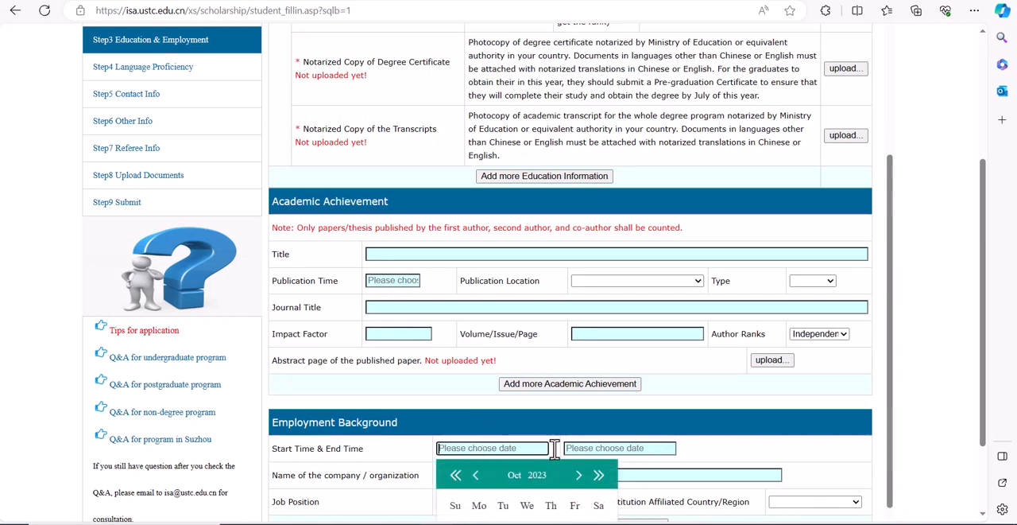
{"action": "left_click", "coordinate": [605, 449]}
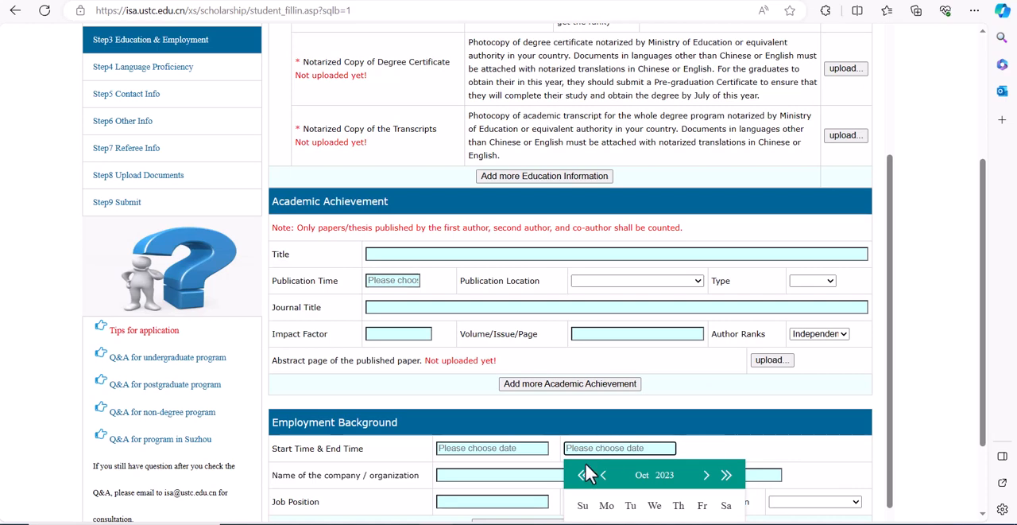
{"action": "left_click", "coordinate": [479, 476]}
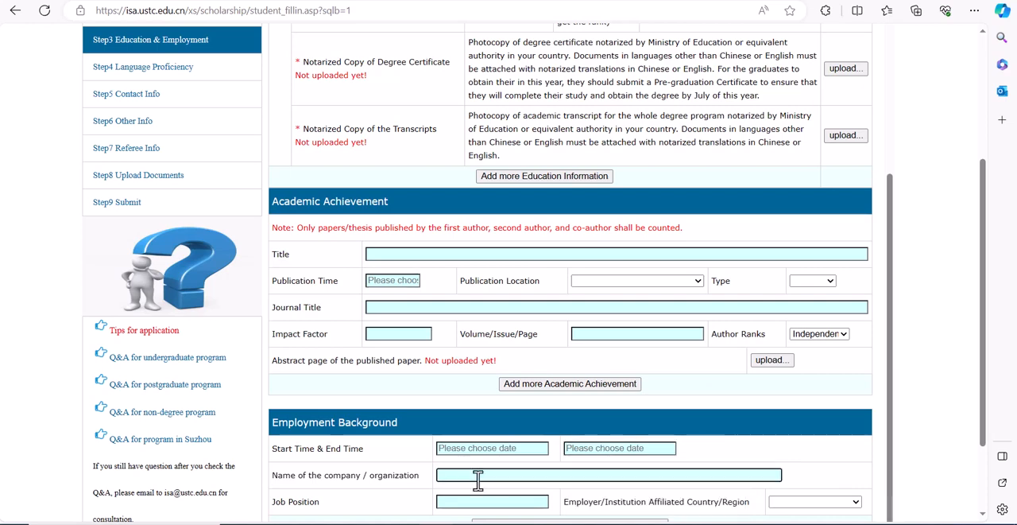
{"action": "left_click", "coordinate": [472, 499]}
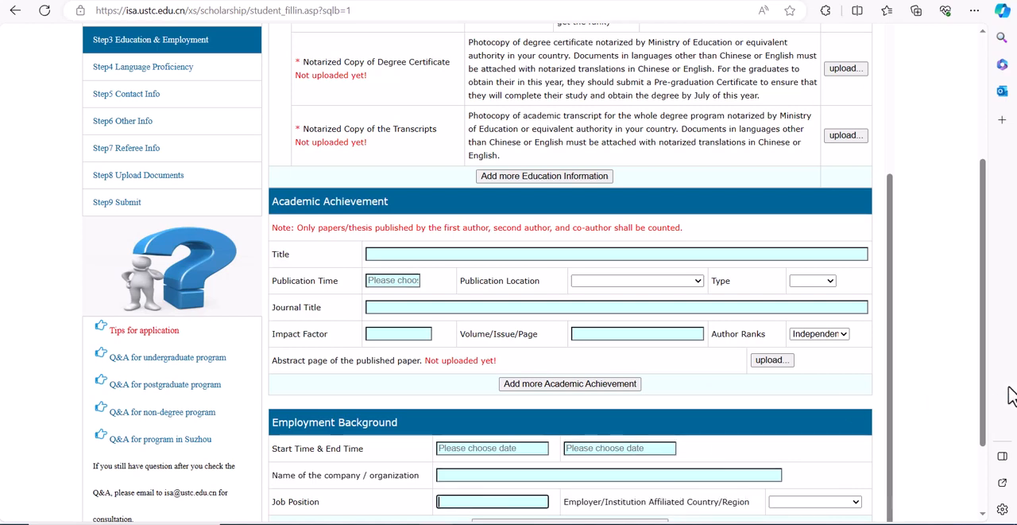
Step: Try to save the education and employment section and continue to the following section
{"action": "left_click_drag", "start_coordinate": [983, 398], "coordinate": [992, 470]}
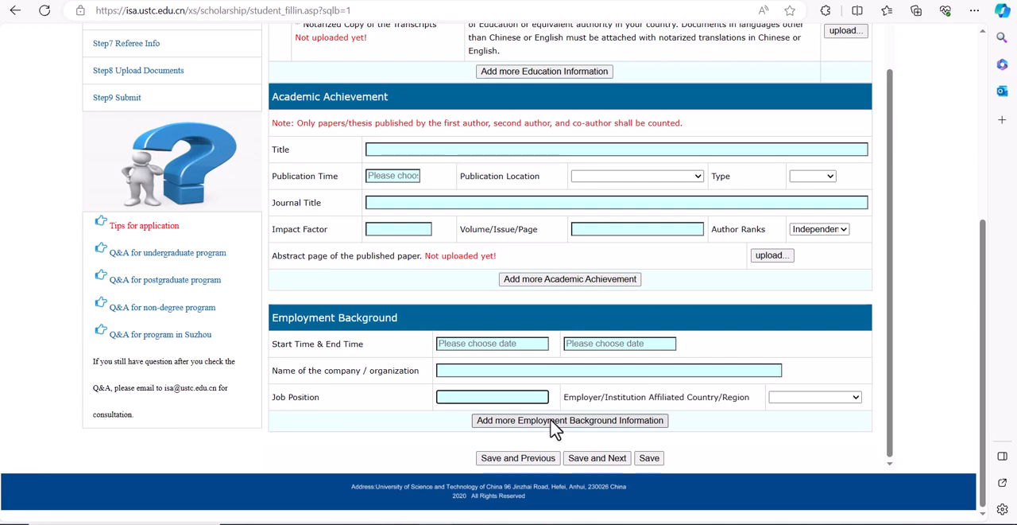
{"action": "left_click", "coordinate": [608, 459]}
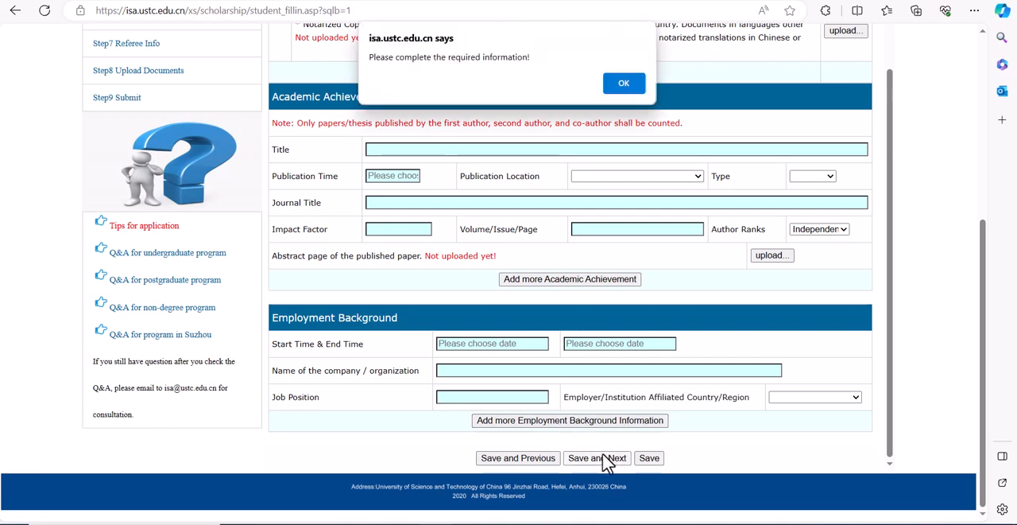
{"action": "left_click", "coordinate": [623, 85]}
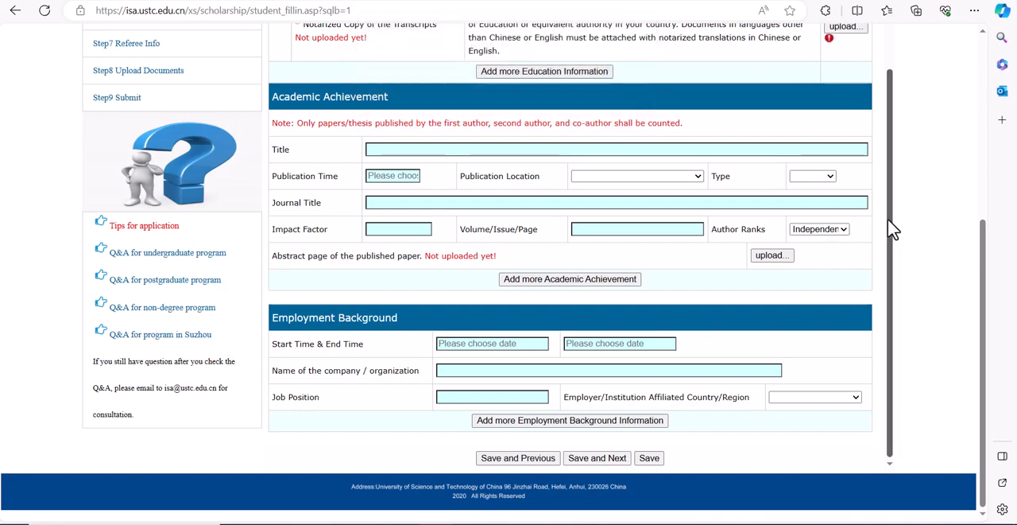
{"action": "left_click_drag", "start_coordinate": [890, 203], "coordinate": [881, 125]}
{"action": "left_click", "coordinate": [843, 132]}
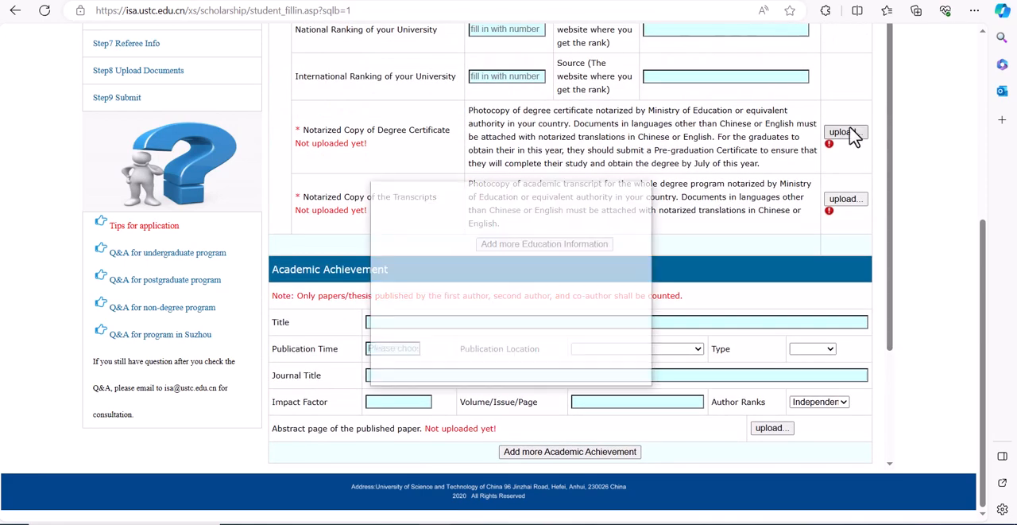
{"action": "left_click", "coordinate": [556, 286]}
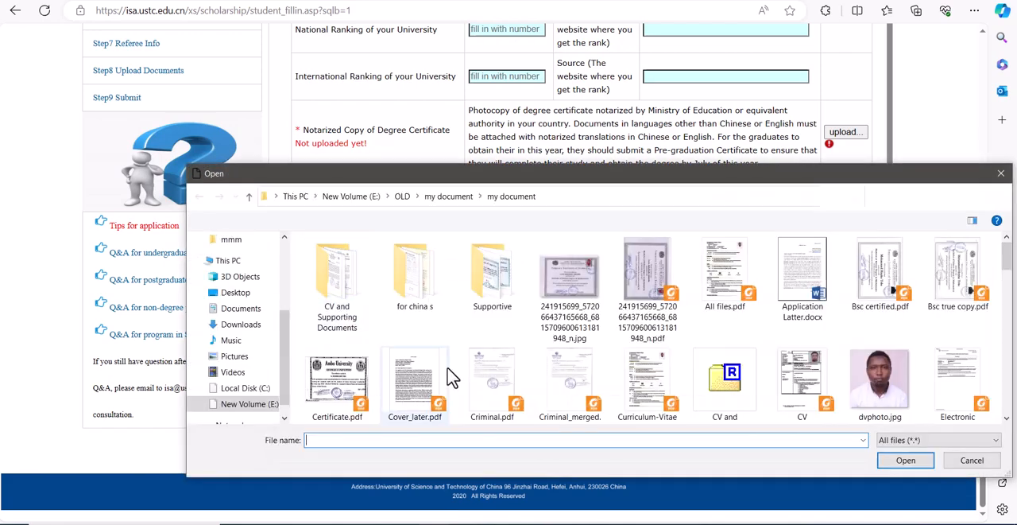
{"action": "left_click", "coordinate": [561, 306]}
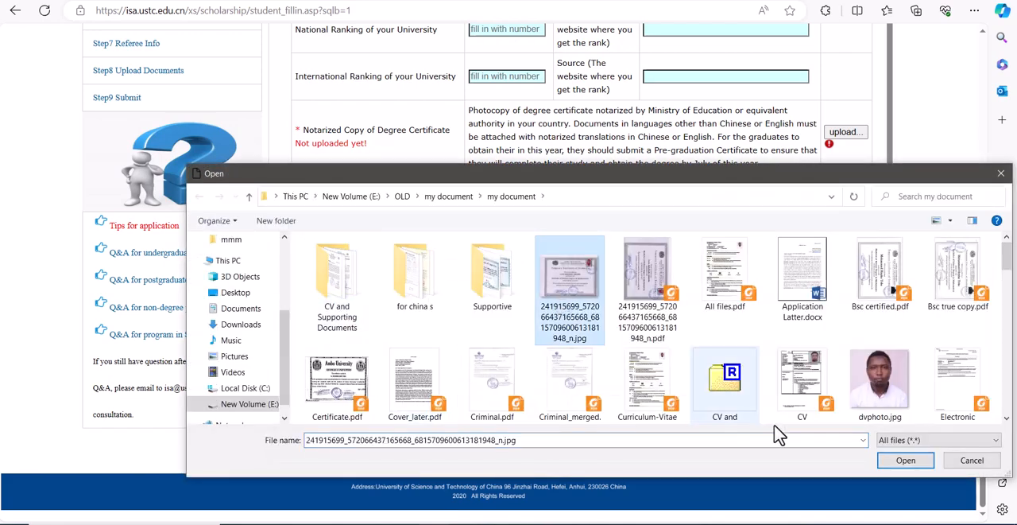
{"action": "left_click", "coordinate": [906, 461]}
{"action": "left_click", "coordinate": [598, 271]}
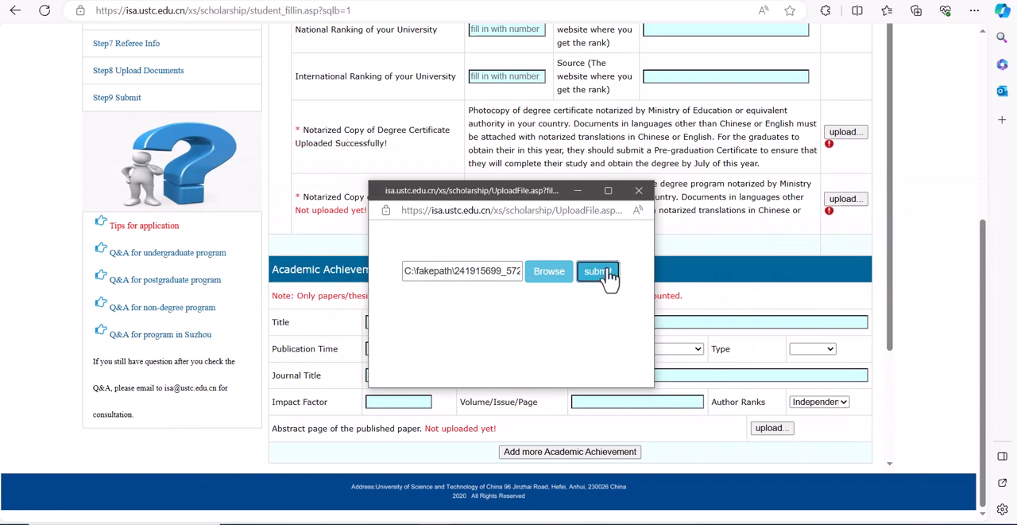
{"action": "left_click", "coordinate": [640, 191]}
{"action": "left_click", "coordinate": [845, 199]}
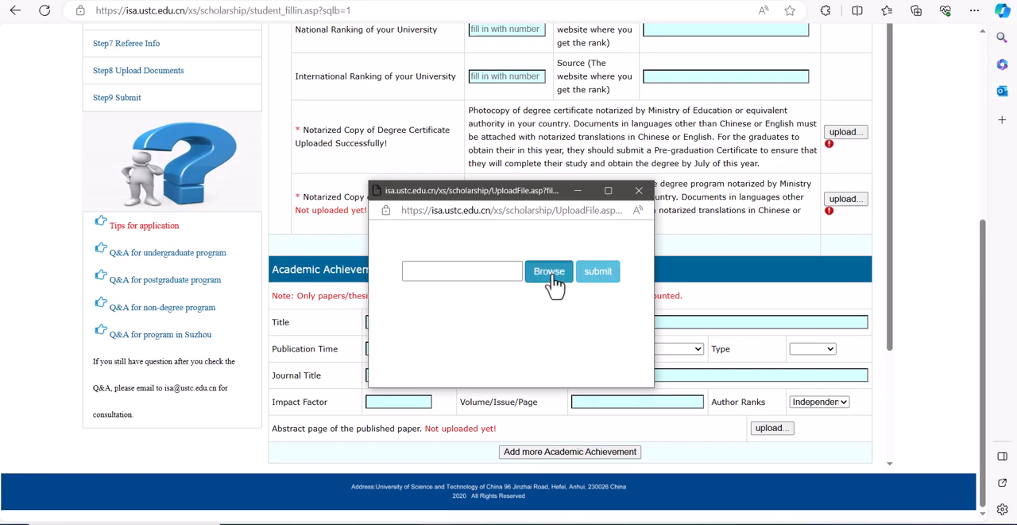
{"action": "left_click", "coordinate": [551, 278]}
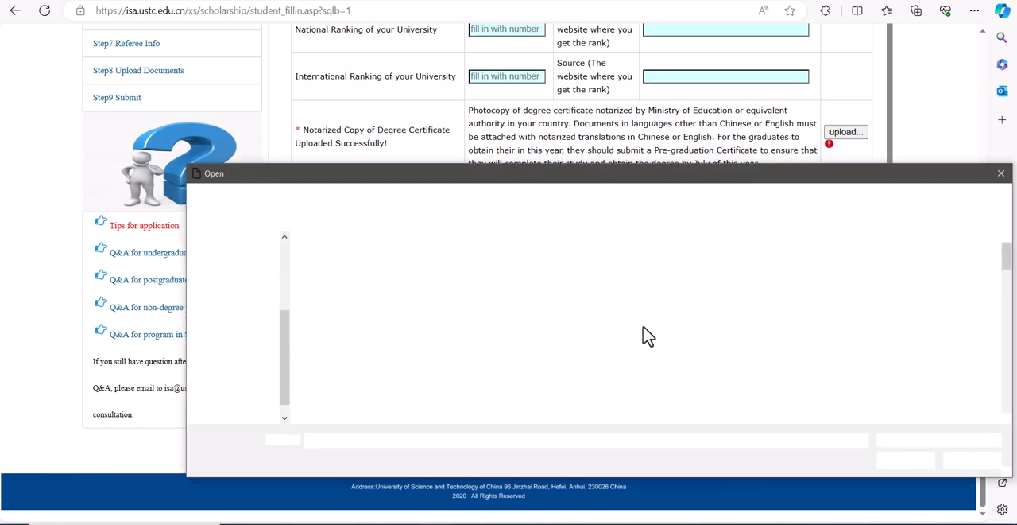
{"action": "left_click", "coordinate": [743, 294]}
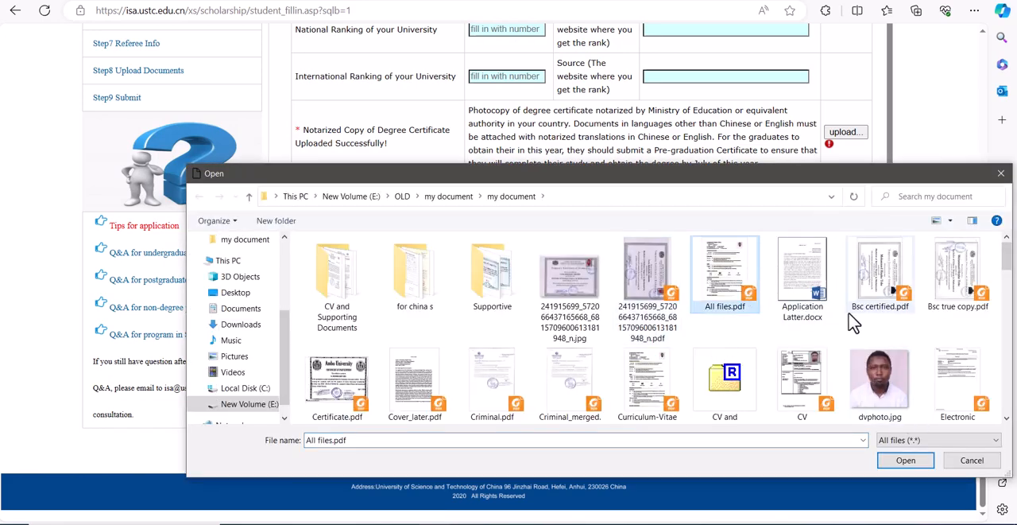
{"action": "left_click", "coordinate": [643, 314]}
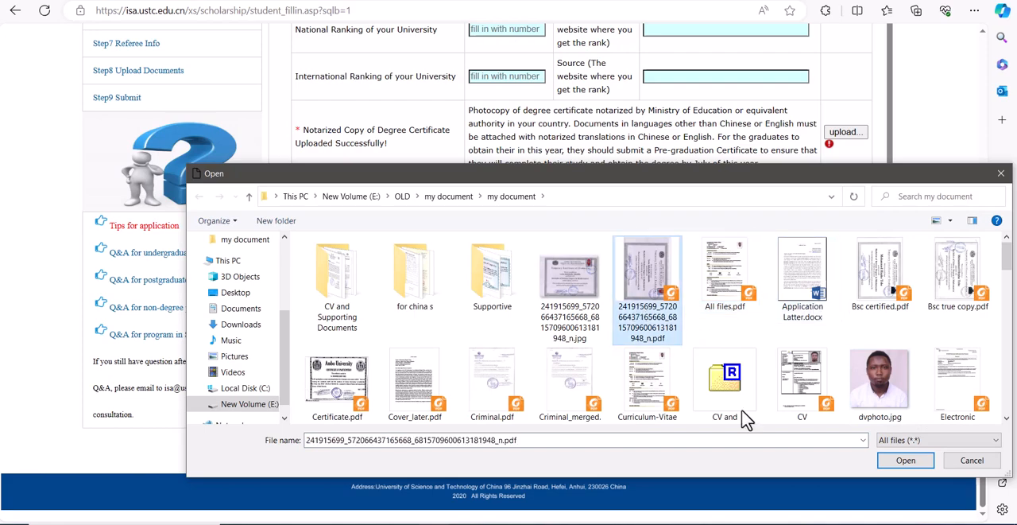
{"action": "left_click", "coordinate": [905, 460]}
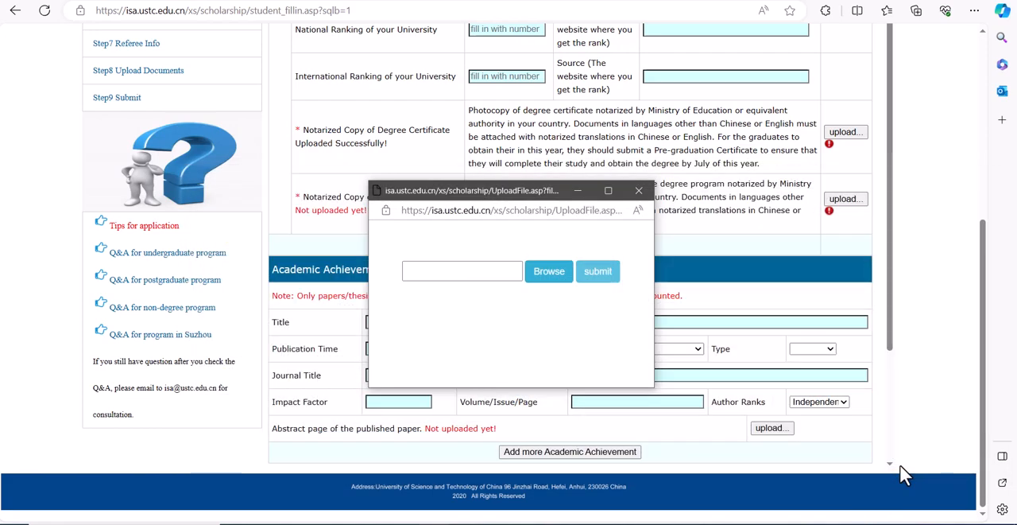
{"action": "left_click", "coordinate": [600, 273]}
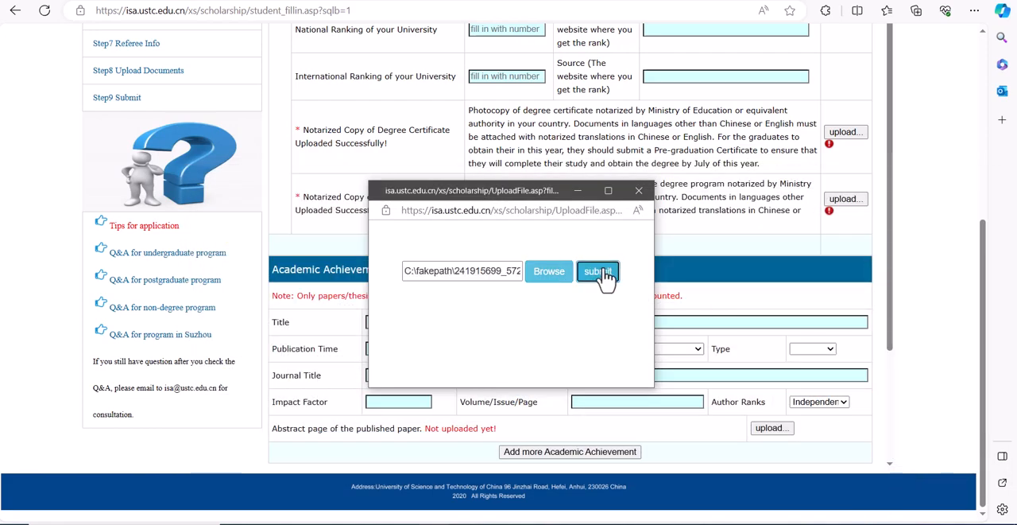
Step: Enter jjjjsjsjs as the academic achievement title and upload Cover_later.pdf as the abstract page of the published paper
{"action": "left_click", "coordinate": [809, 322]}
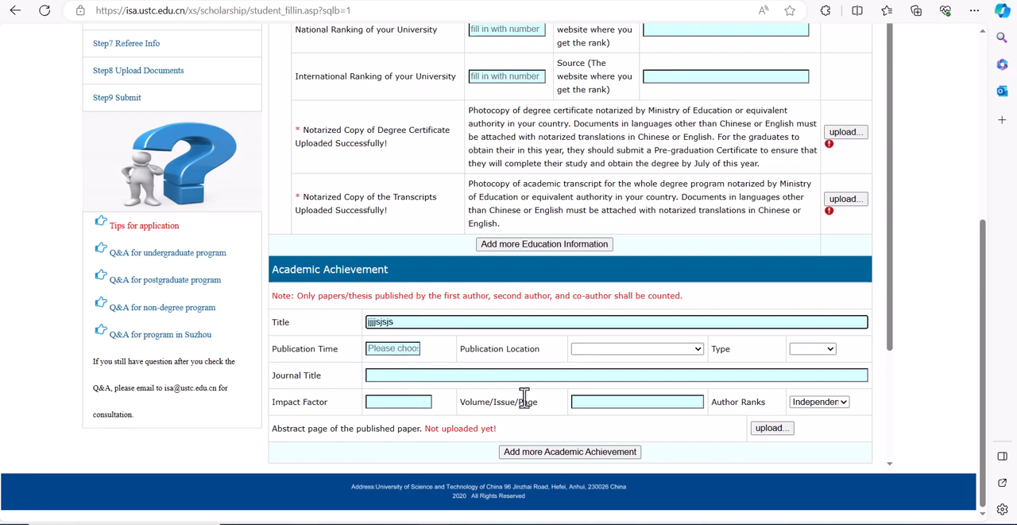
{"action": "left_click", "coordinate": [768, 428]}
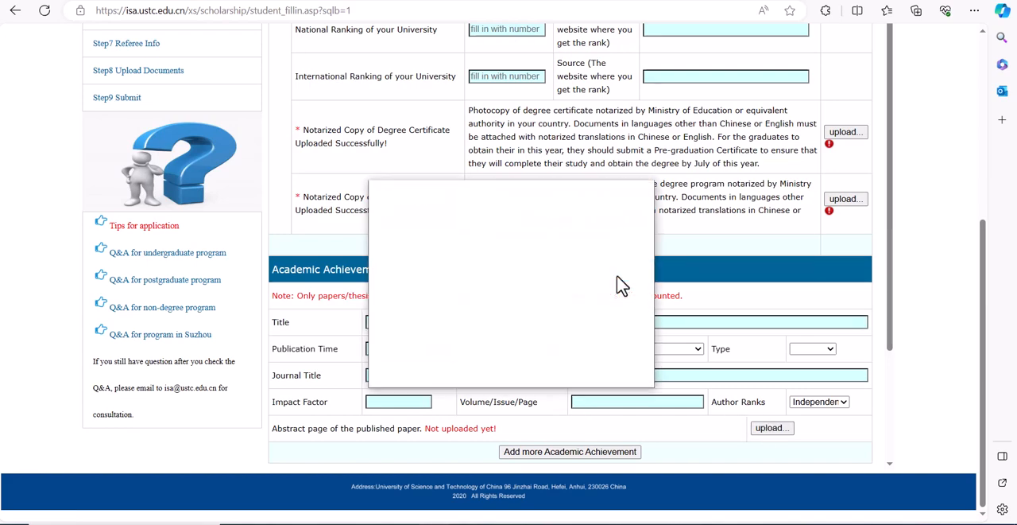
{"action": "left_click", "coordinate": [549, 274]}
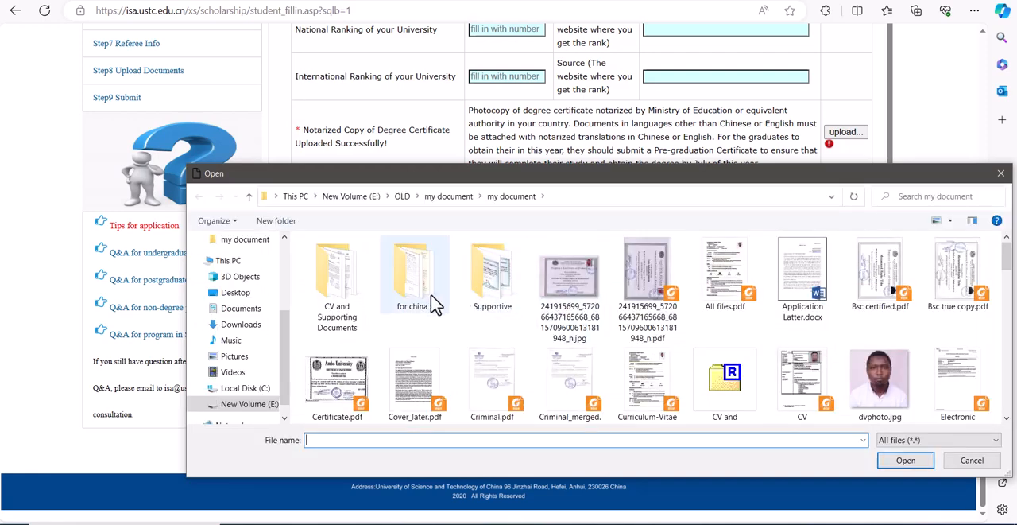
{"action": "left_click", "coordinate": [416, 373]}
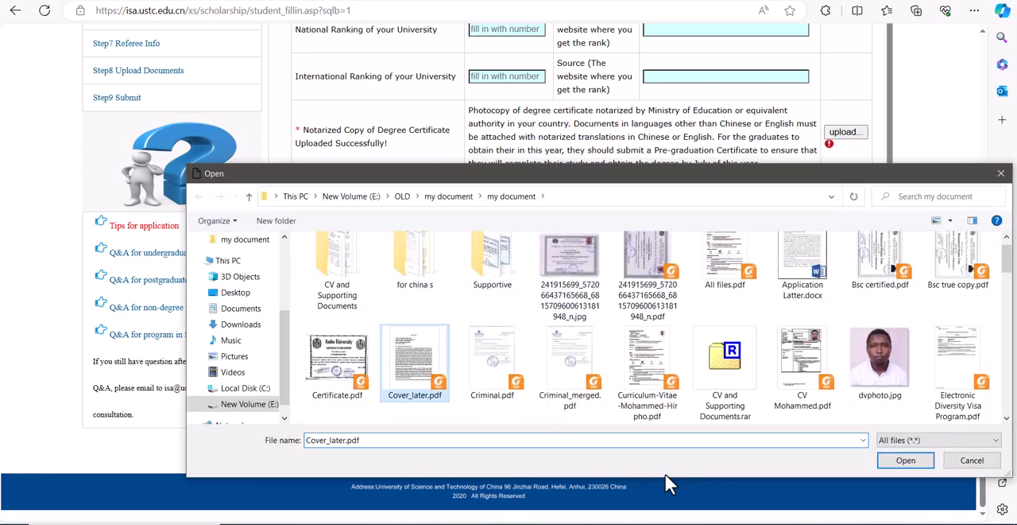
{"action": "left_click", "coordinate": [904, 463]}
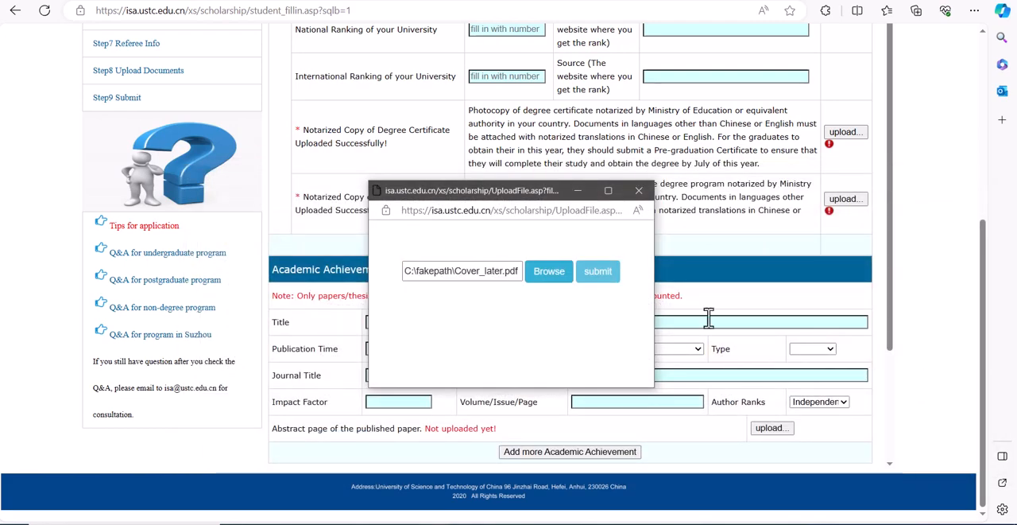
{"action": "left_click", "coordinate": [590, 275]}
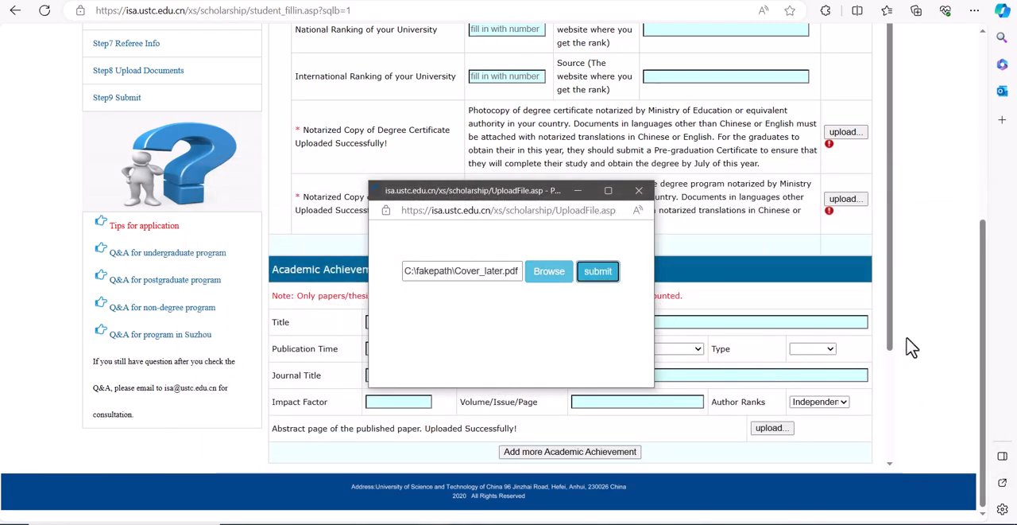
{"action": "left_click", "coordinate": [639, 191]}
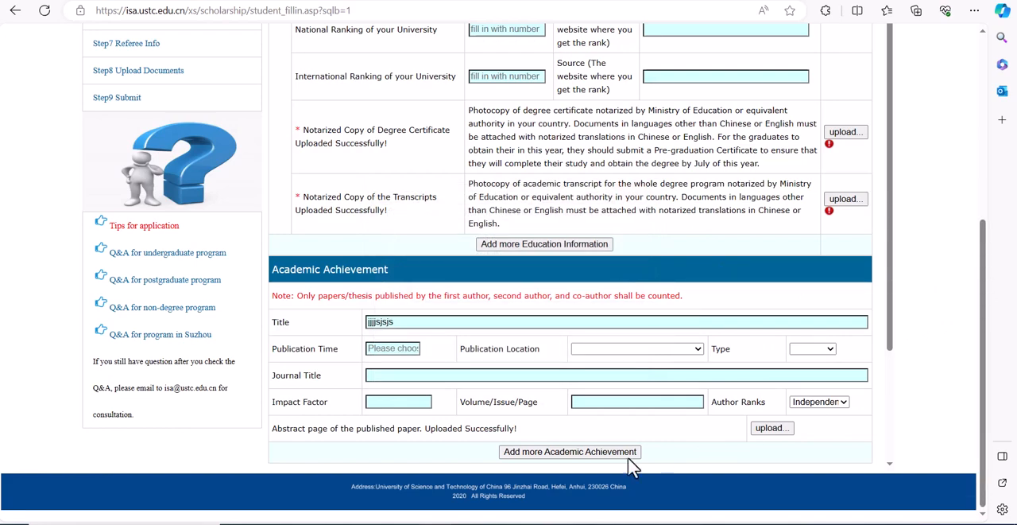
Step: Save the education and employment section and continue to the Language Proficiency section
{"action": "left_click_drag", "start_coordinate": [888, 283], "coordinate": [887, 413]}
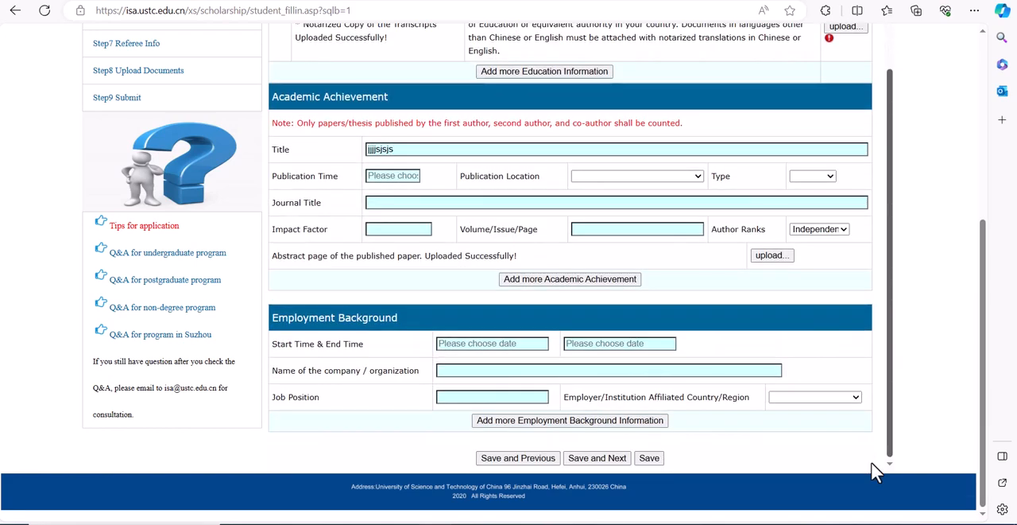
{"action": "left_click", "coordinate": [598, 457]}
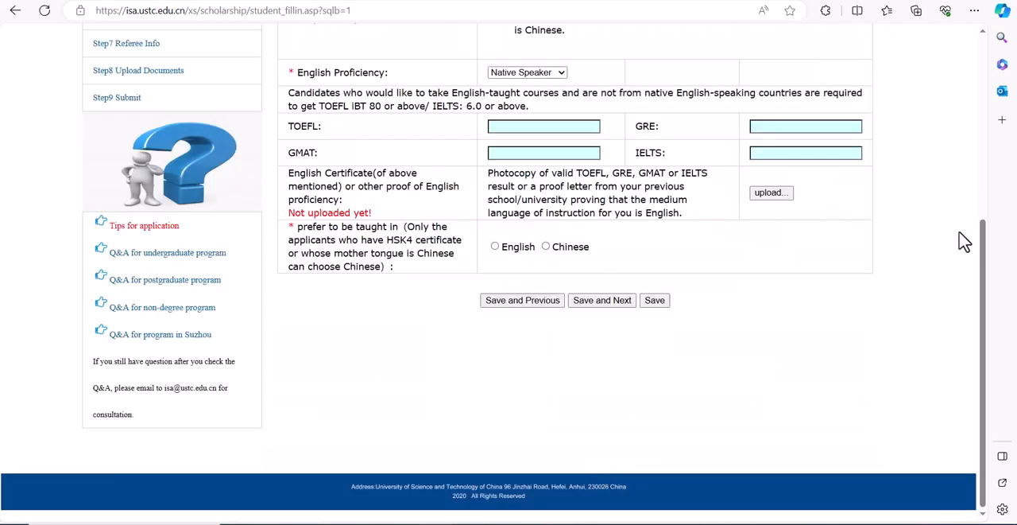
{"action": "left_click_drag", "start_coordinate": [983, 246], "coordinate": [994, 92]}
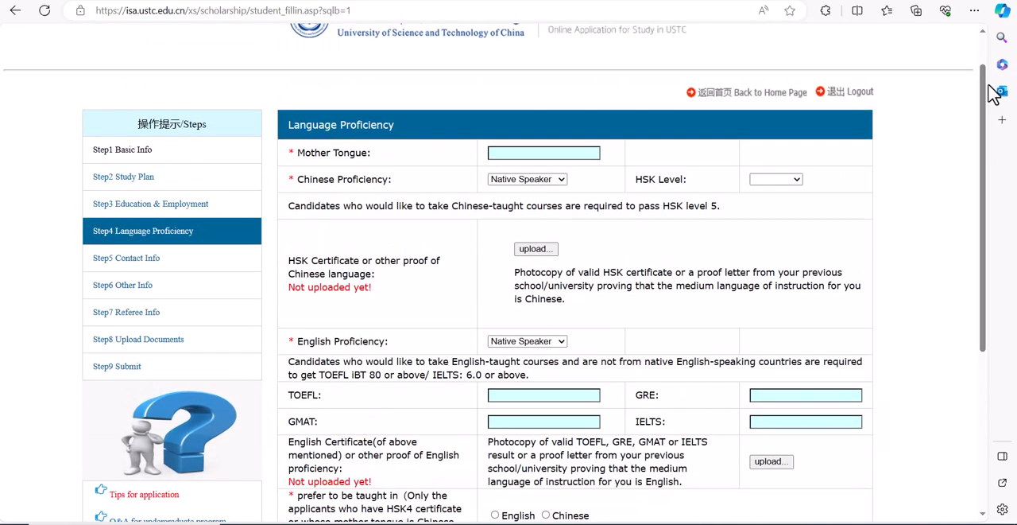
Step: Enter Oromo as the mother tongue and set the Chinese proficiency to Poor, leaving the HSK level blank
{"action": "left_click", "coordinate": [513, 154]}
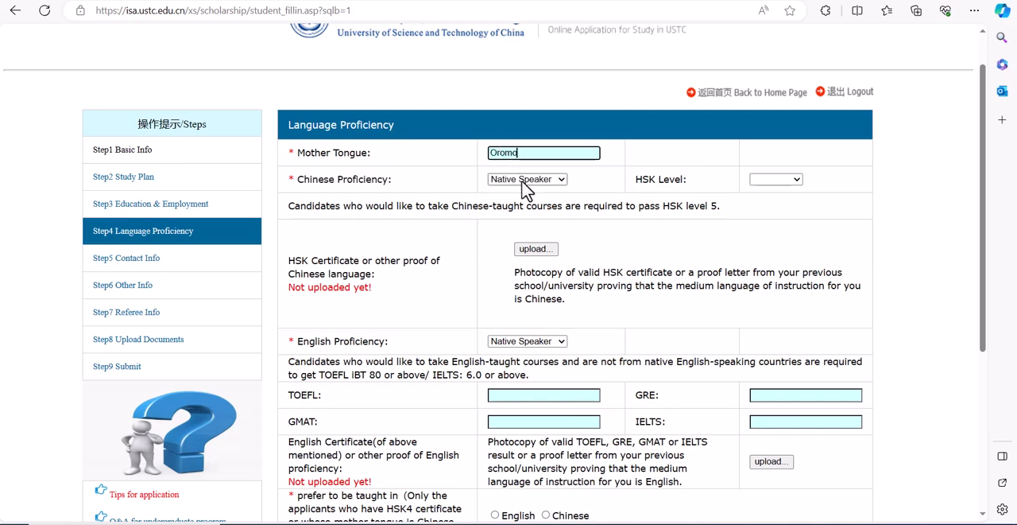
{"action": "left_click", "coordinate": [525, 182]}
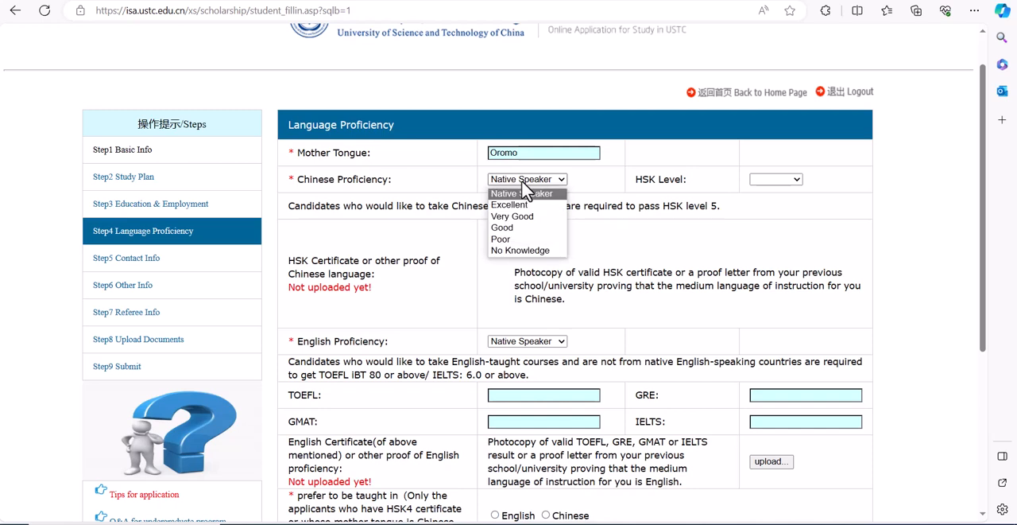
{"action": "left_click", "coordinate": [522, 250]}
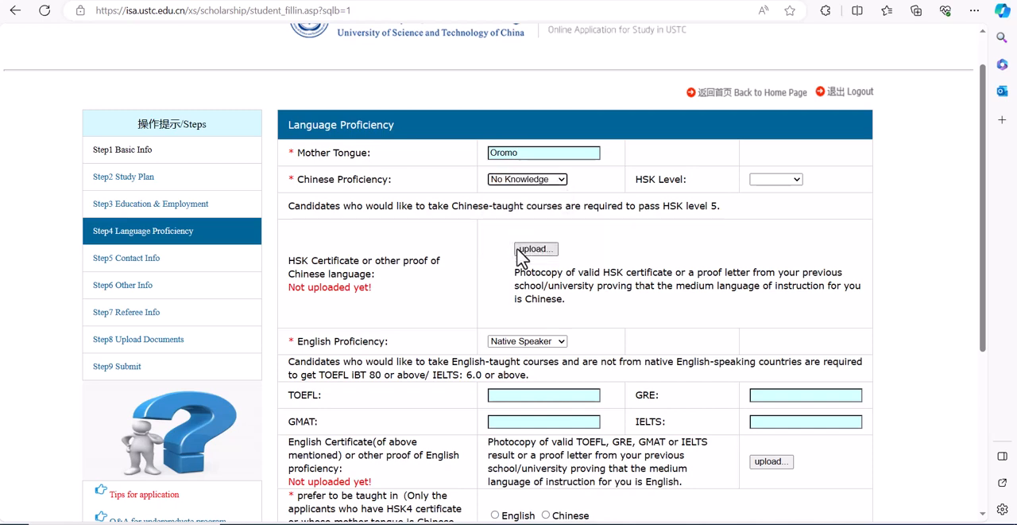
{"action": "left_click", "coordinate": [520, 180]}
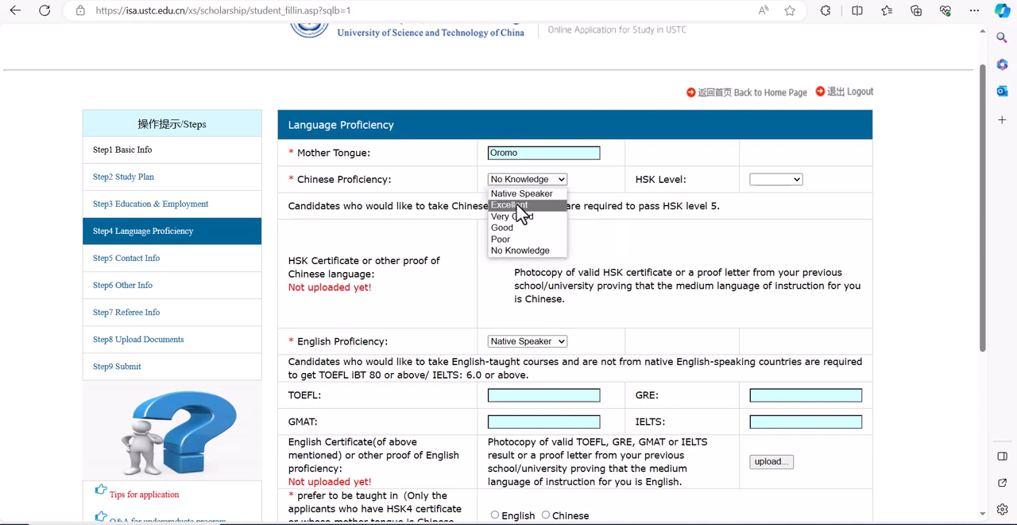
{"action": "left_click", "coordinate": [513, 251]}
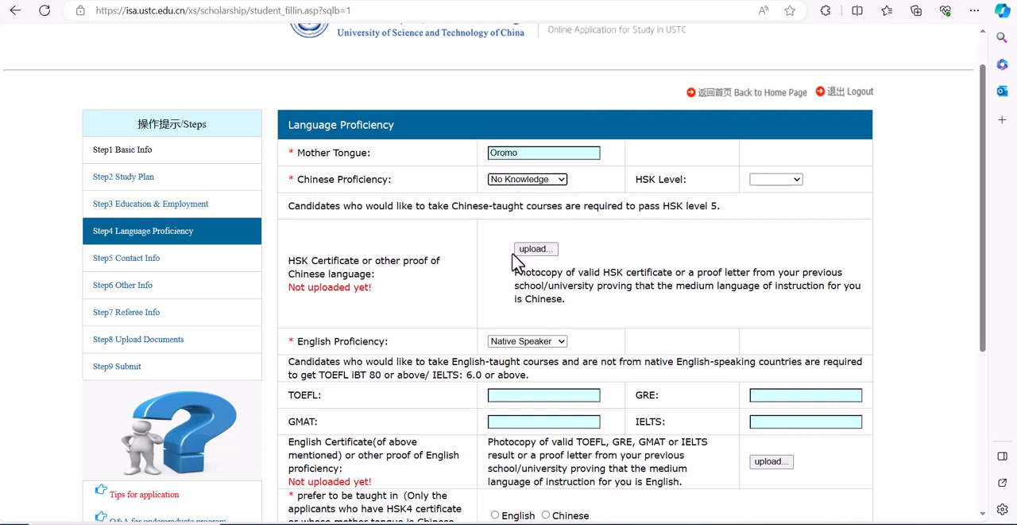
{"action": "left_click", "coordinate": [538, 179]}
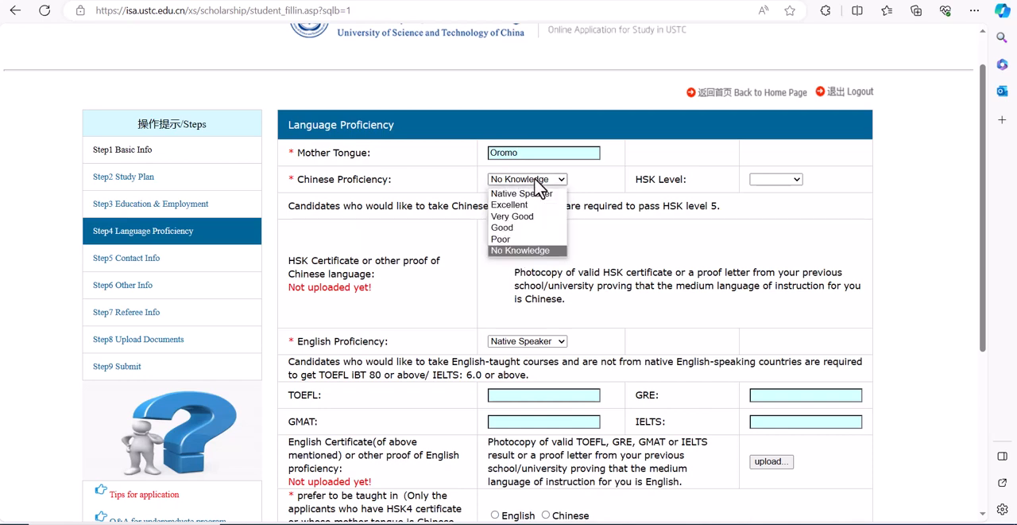
{"action": "left_click", "coordinate": [526, 239]}
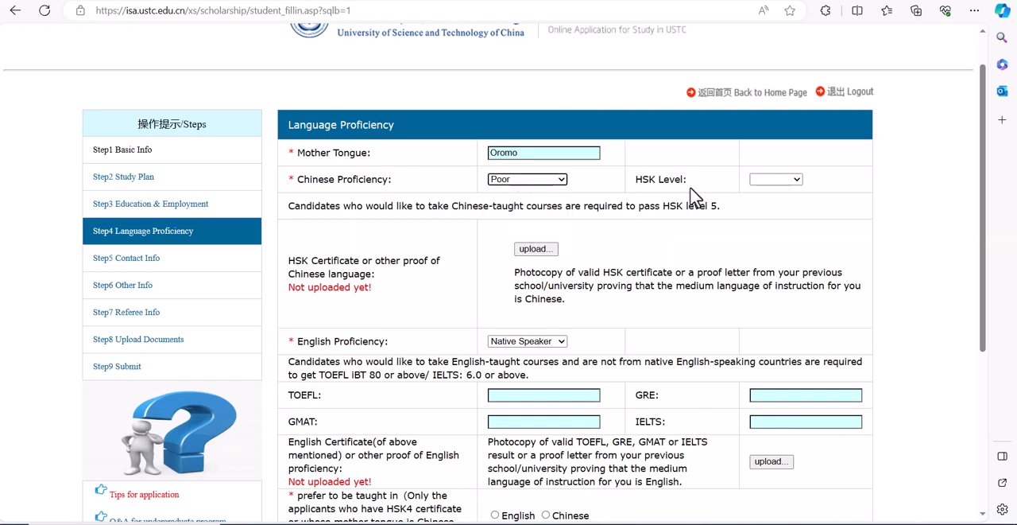
{"action": "left_click", "coordinate": [775, 181]}
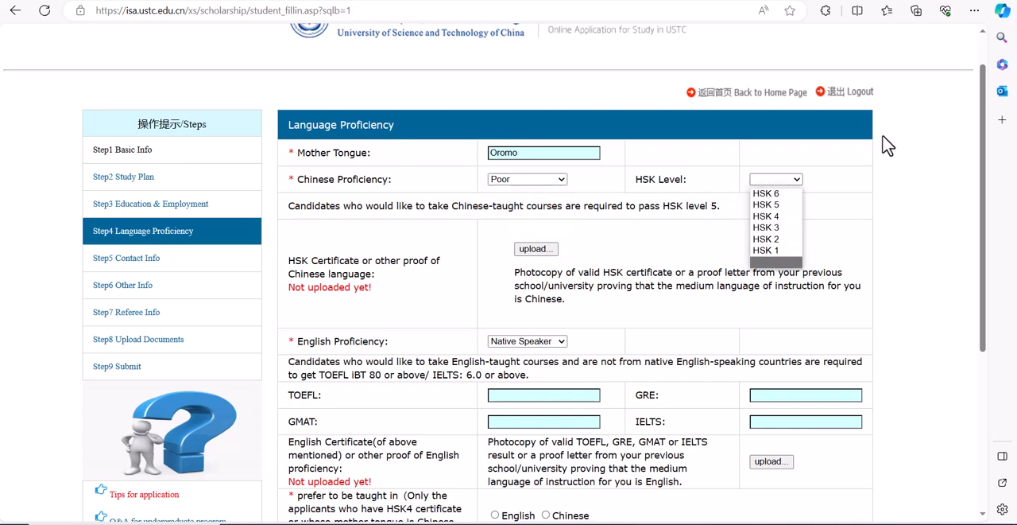
{"action": "left_click", "coordinate": [858, 168]}
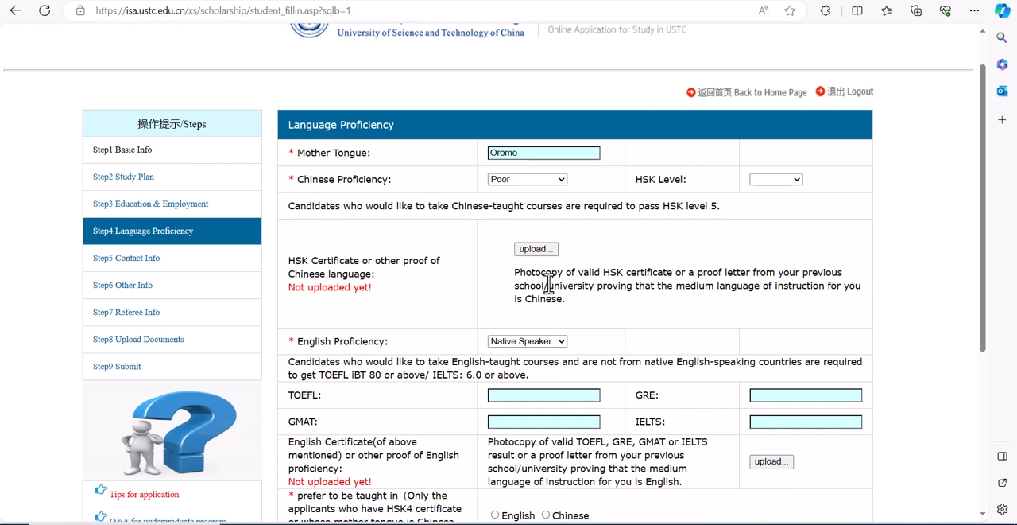
Step: Set the English proficiency to Excellent and choose English as the preferred language of instruction
{"action": "left_click", "coordinate": [533, 344]}
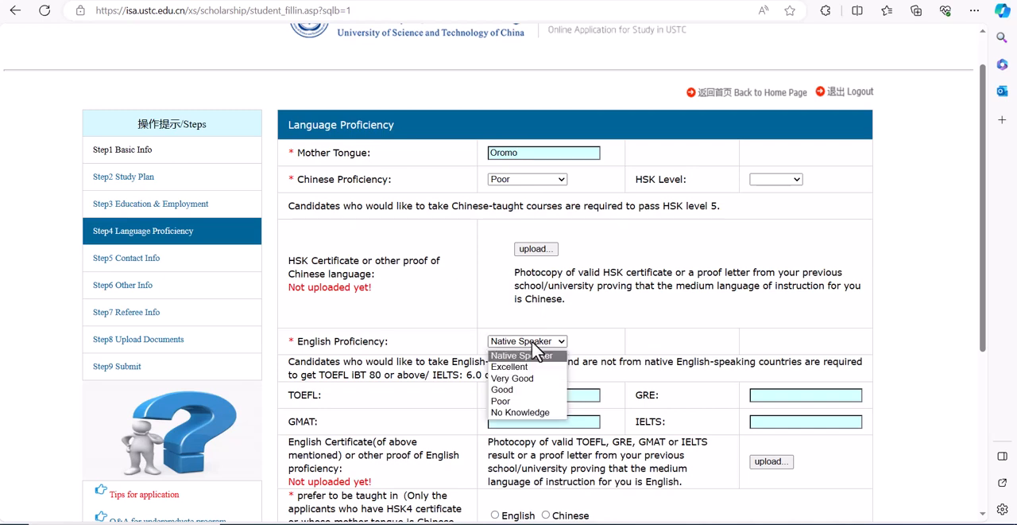
{"action": "left_click", "coordinate": [536, 386]}
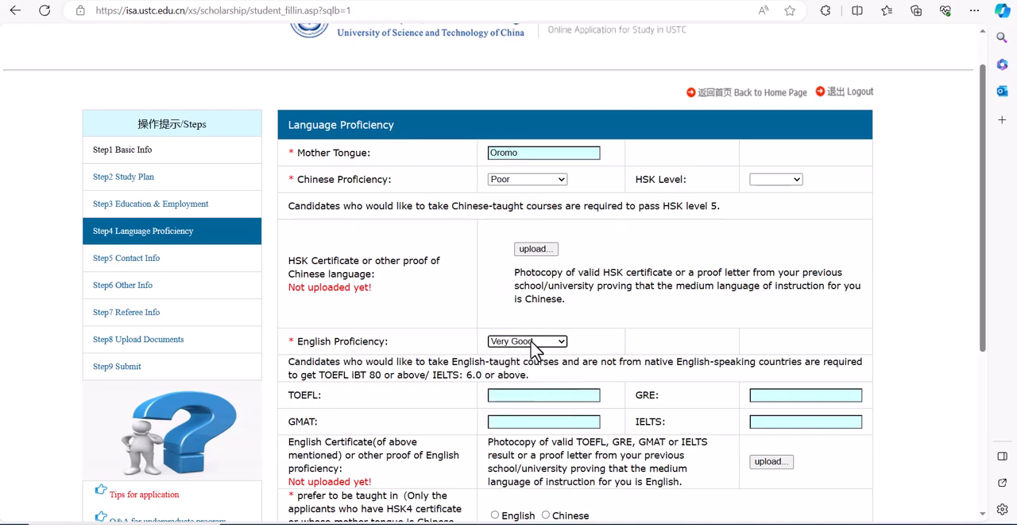
{"action": "left_click", "coordinate": [527, 341]}
{"action": "left_click", "coordinate": [526, 369]}
{"action": "left_click_drag", "start_coordinate": [985, 211], "coordinate": [988, 295]}
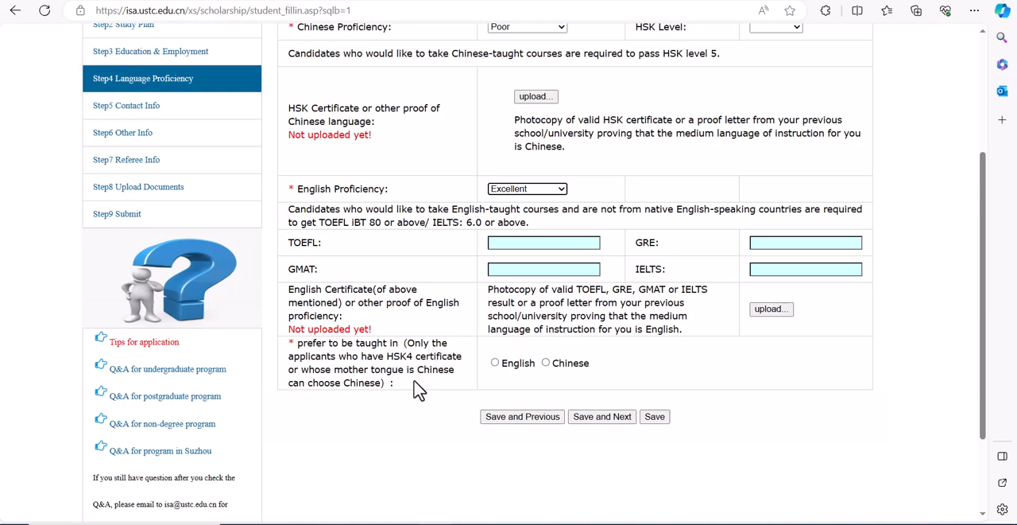
{"action": "left_click", "coordinate": [495, 362]}
Step: Try to save the language proficiency section and continue to the following section
{"action": "left_click", "coordinate": [614, 421]}
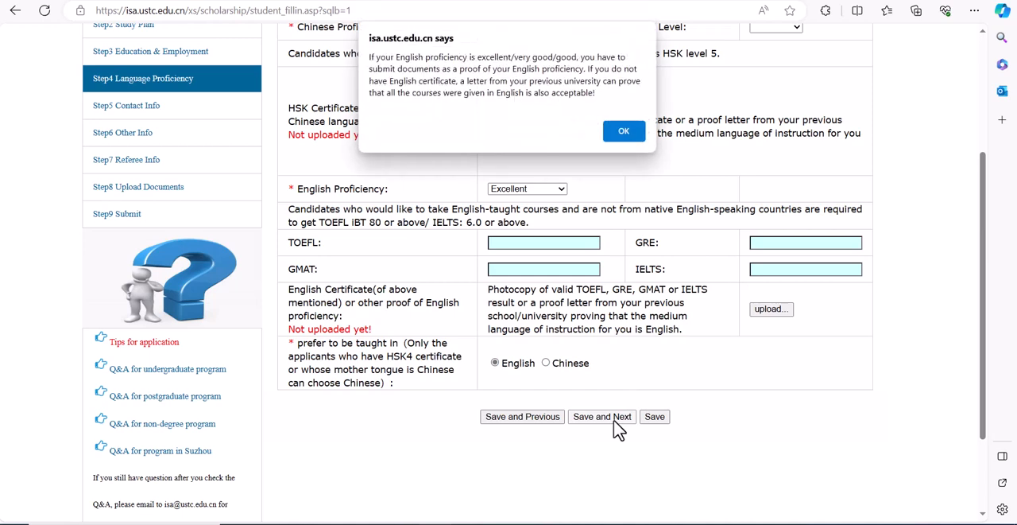
{"action": "left_click", "coordinate": [623, 134]}
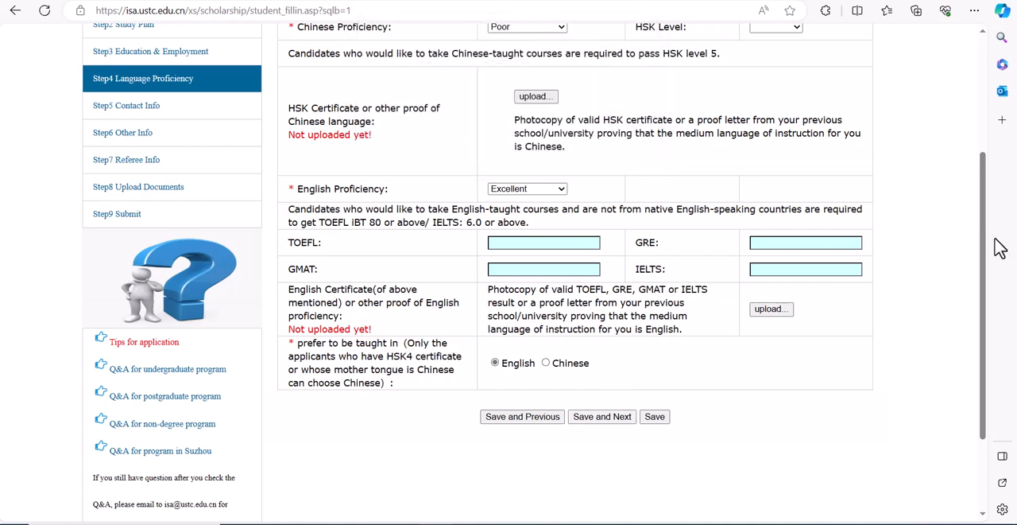
{"action": "left_click_drag", "start_coordinate": [983, 257], "coordinate": [998, 227]}
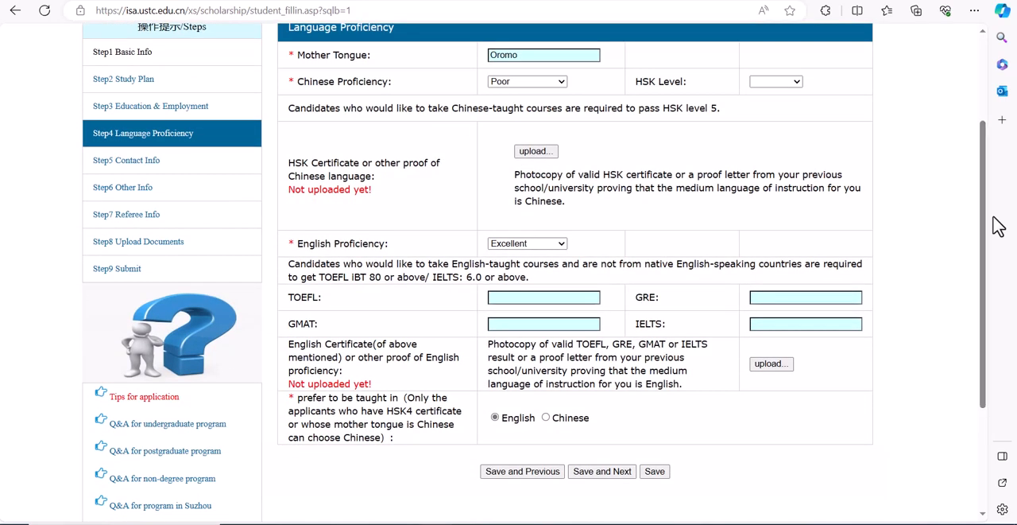
Step: Choose English proficiency_merged.pdf from the my document folder as the file for the English certificate upload
{"action": "left_click", "coordinate": [771, 365]}
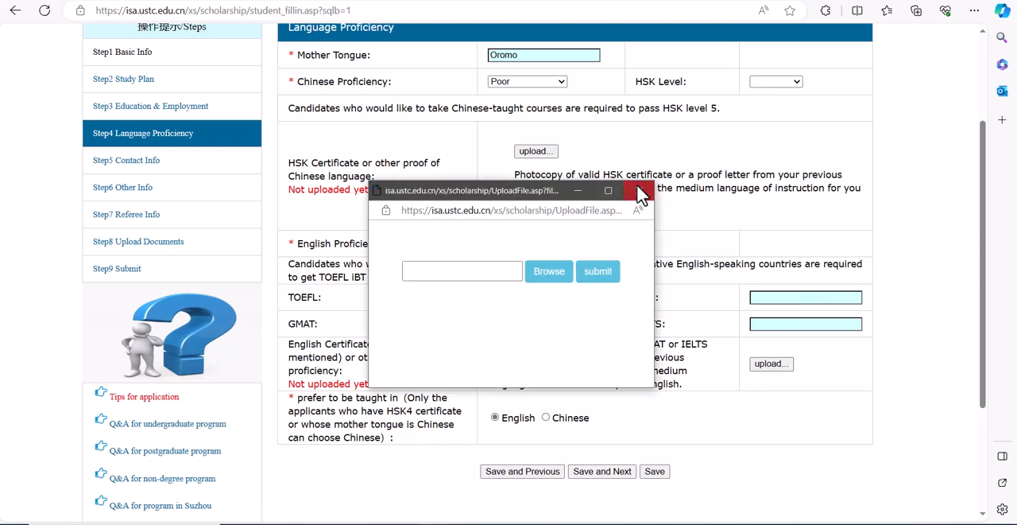
{"action": "left_click", "coordinate": [639, 192]}
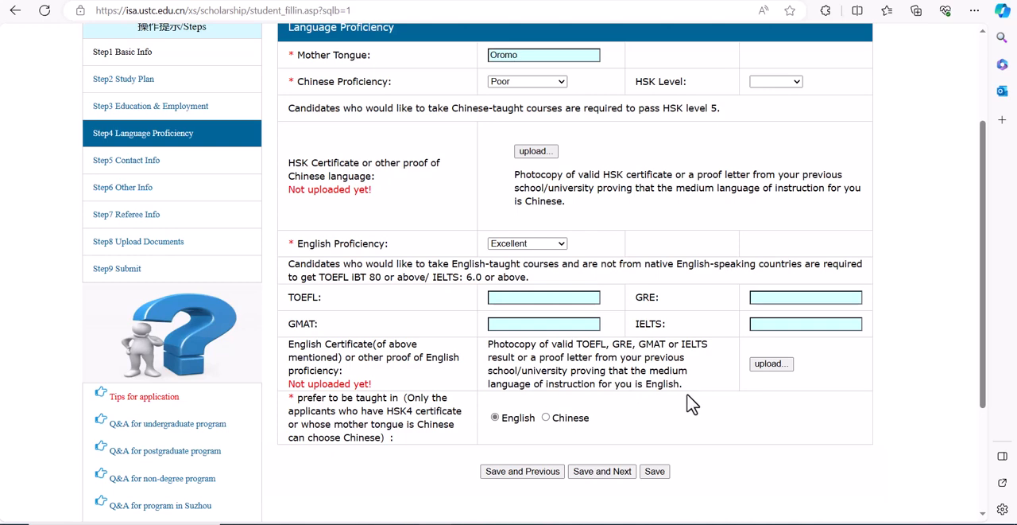
{"action": "left_click", "coordinate": [771, 364]}
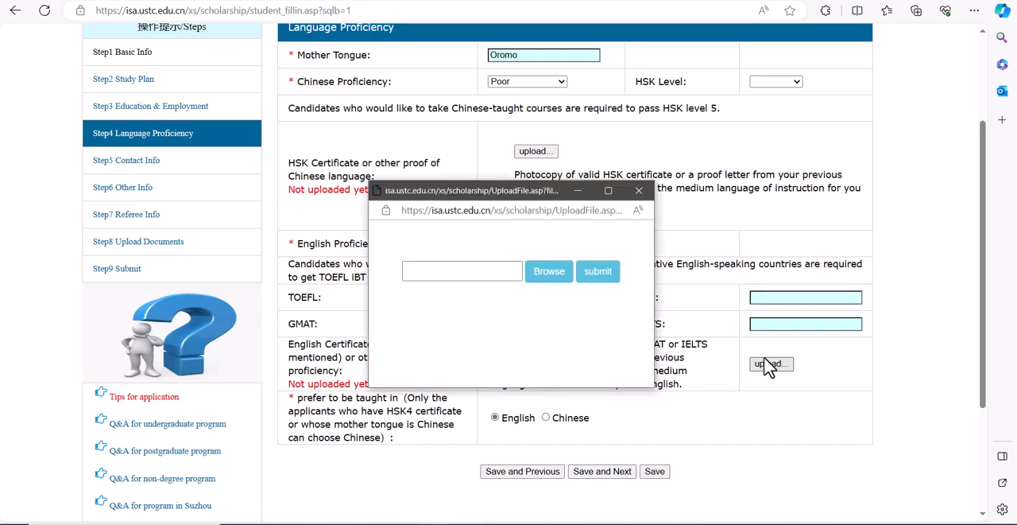
{"action": "left_click", "coordinate": [567, 287]}
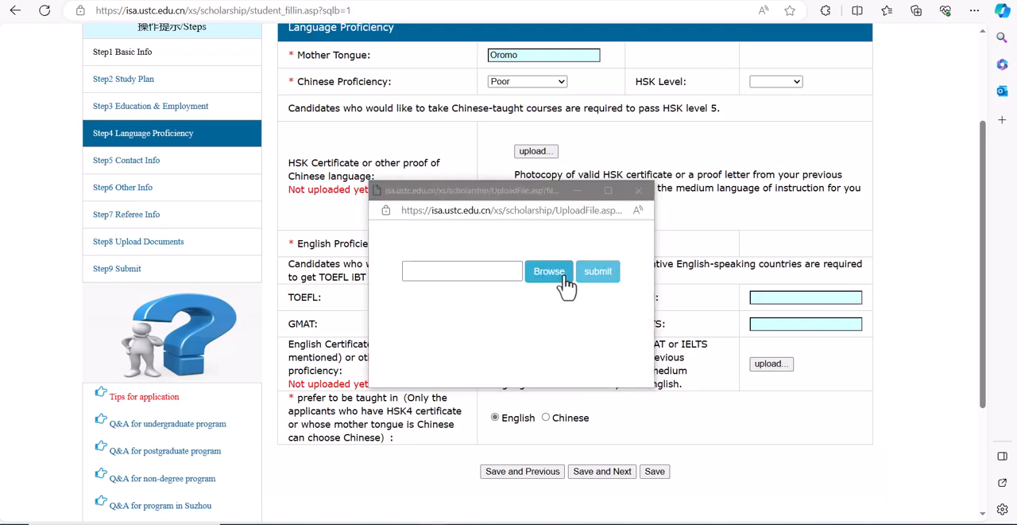
{"action": "left_click", "coordinate": [580, 316]}
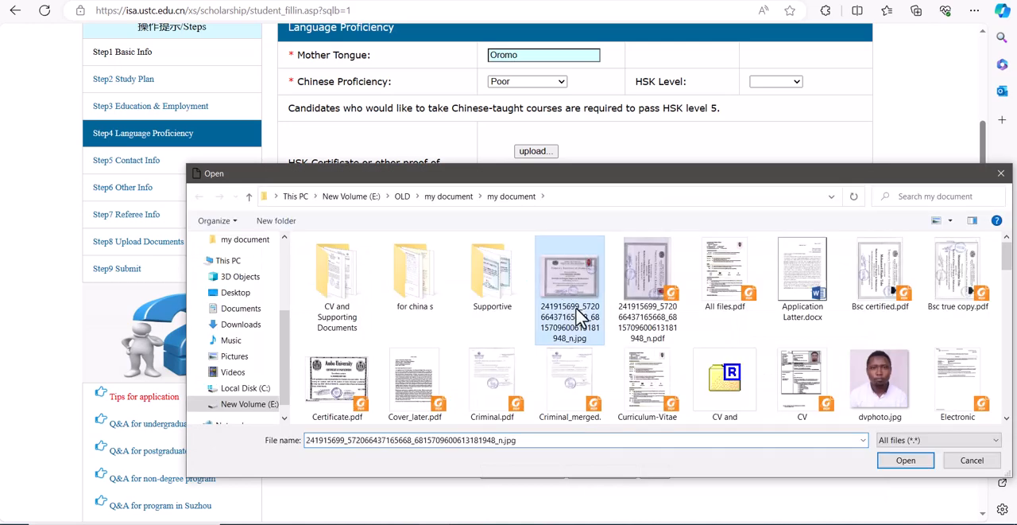
{"action": "type", "text": "english language profeciency.pdf"}
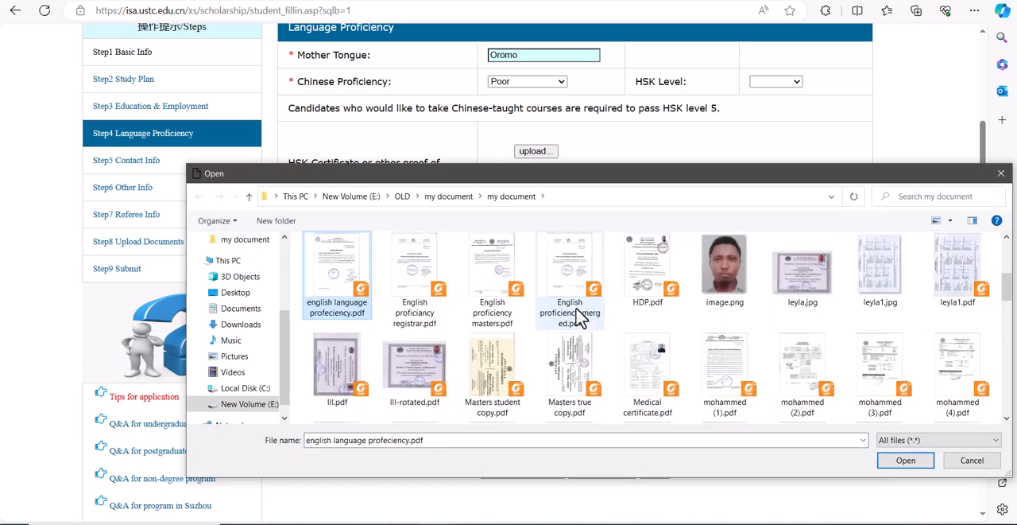
{"action": "left_click", "coordinate": [564, 309]}
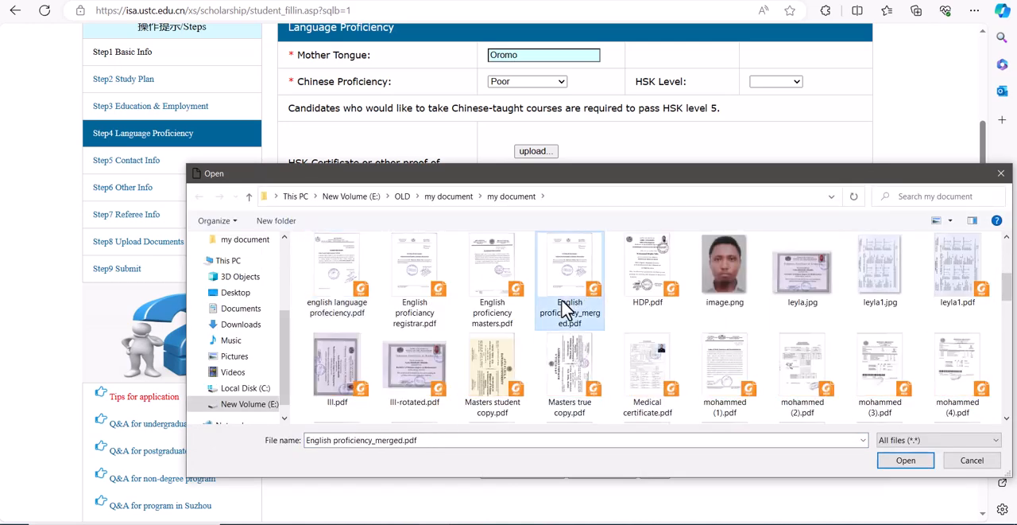
Step: Open English proficiency_merged.pdf from the file chooser and review the medium-of-instruction letters on both pages
{"action": "right_click", "coordinate": [564, 308]}
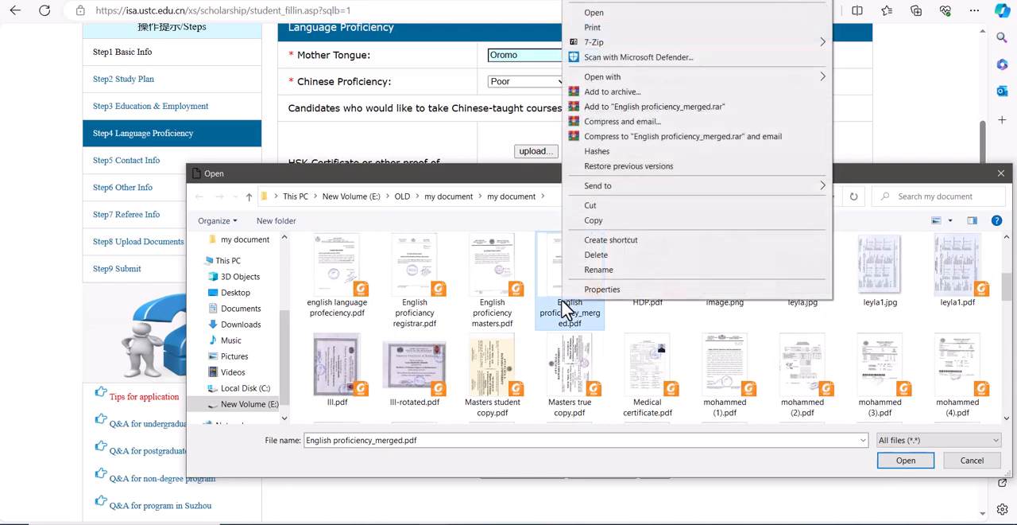
{"action": "left_click", "coordinate": [608, 13]}
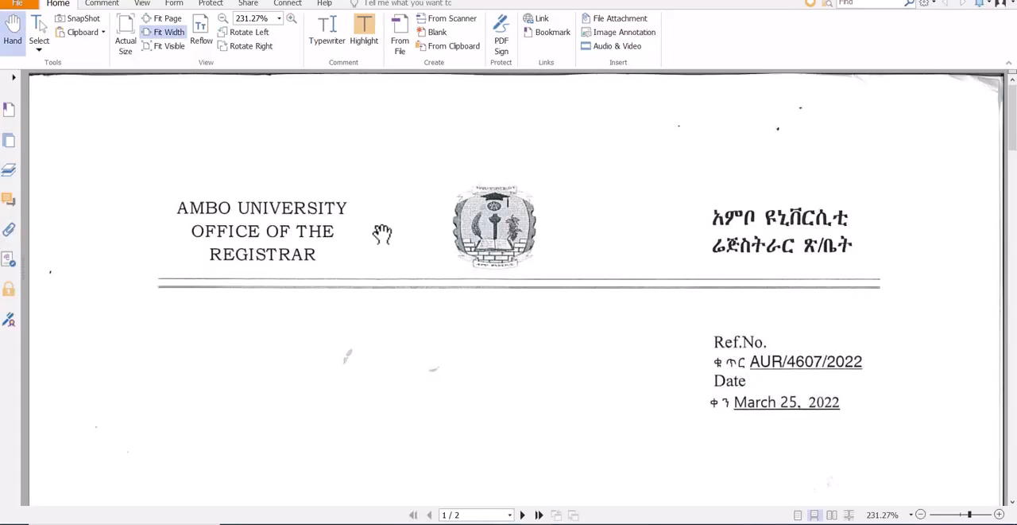
{"action": "scroll", "coordinate": [288, 290], "scroll_direction": "down", "scroll_amount": 5}
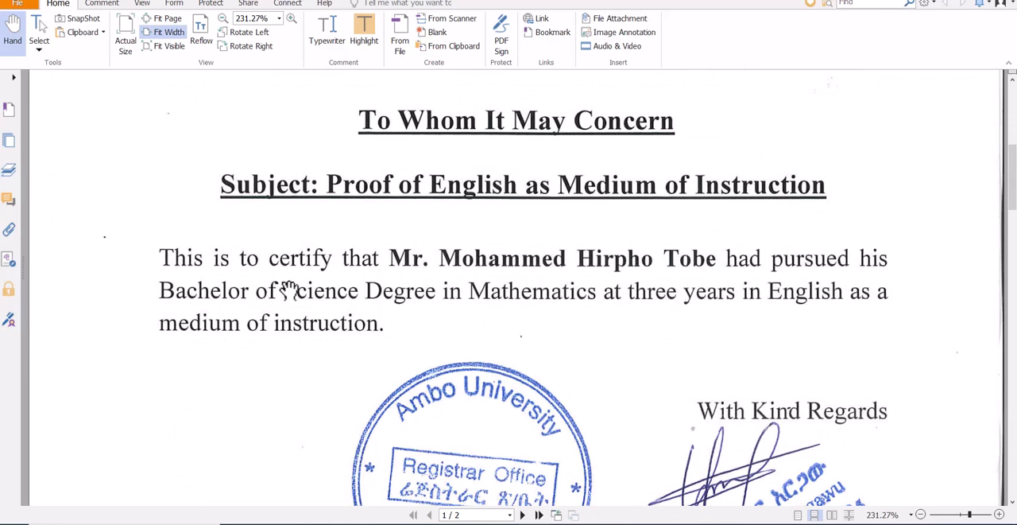
{"action": "scroll", "coordinate": [288, 290], "scroll_direction": "down", "scroll_amount": 10}
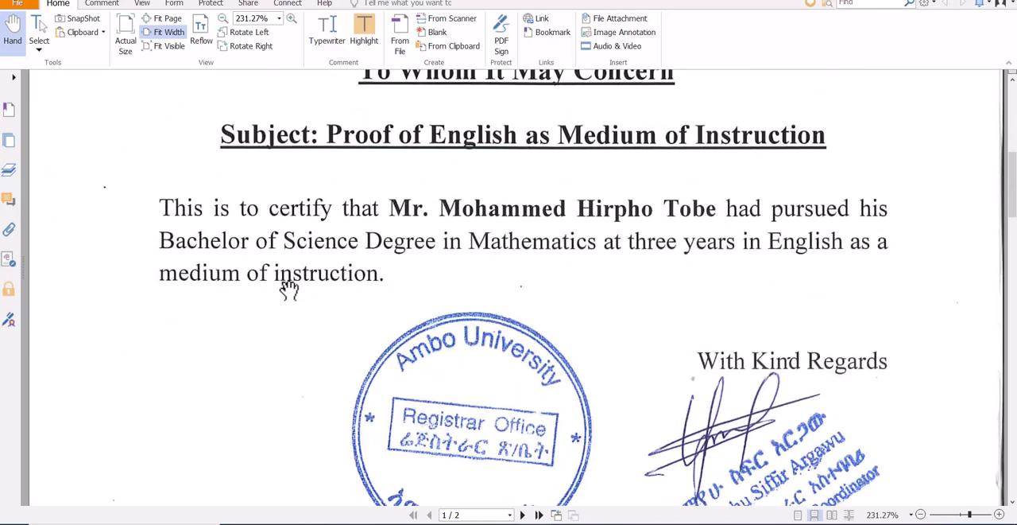
{"action": "scroll", "coordinate": [289, 290], "scroll_direction": "down", "scroll_amount": 7}
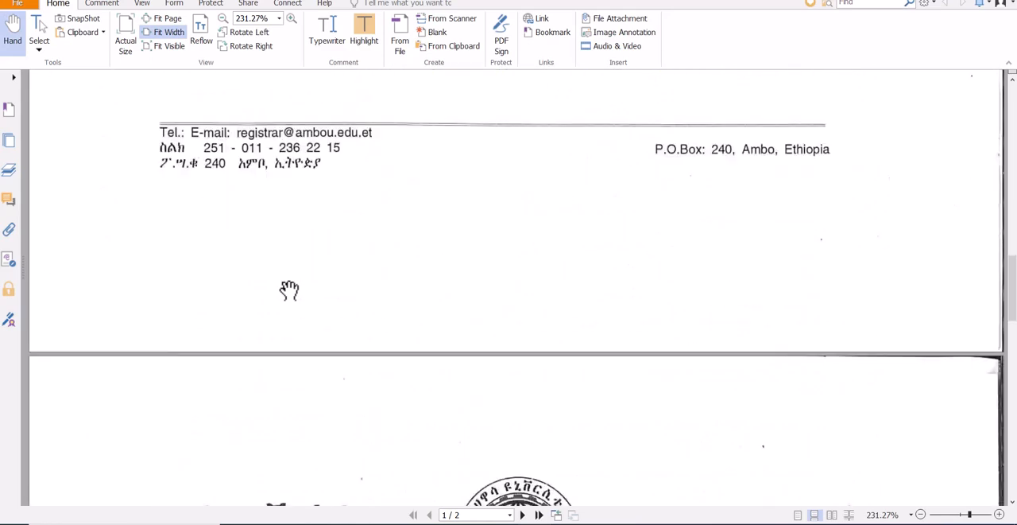
{"action": "scroll", "coordinate": [288, 290], "scroll_direction": "down", "scroll_amount": 5}
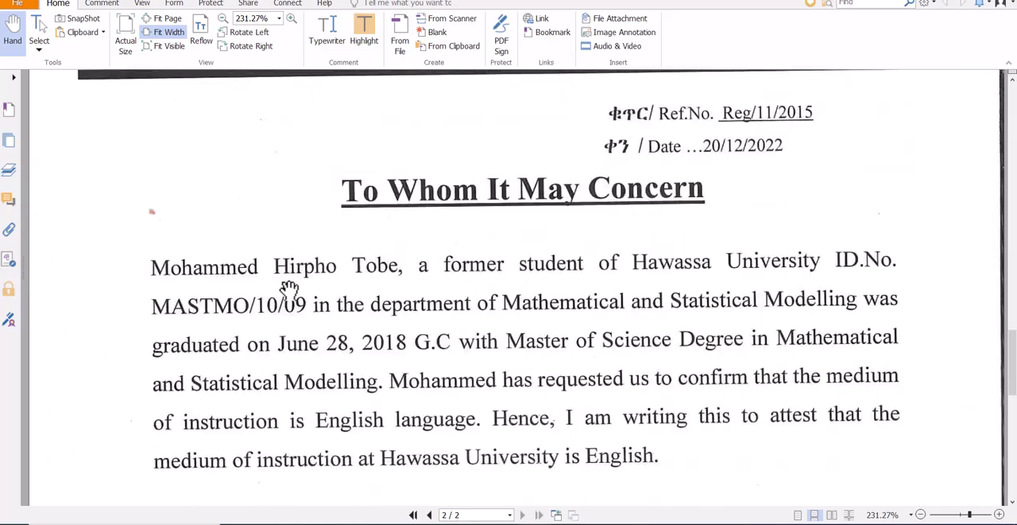
{"action": "scroll", "coordinate": [289, 290], "scroll_direction": "up", "scroll_amount": 2}
{"action": "scroll", "coordinate": [288, 290], "scroll_direction": "up", "scroll_amount": 3}
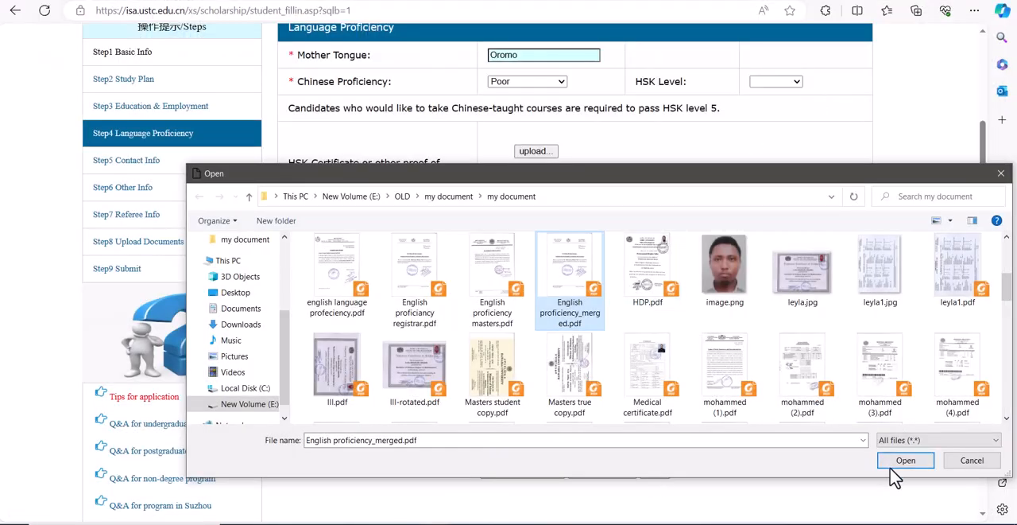
Step: Upload the selected English proficiency_merged.pdf as proof of English proficiency and dismiss the upload window
{"action": "left_click", "coordinate": [904, 461]}
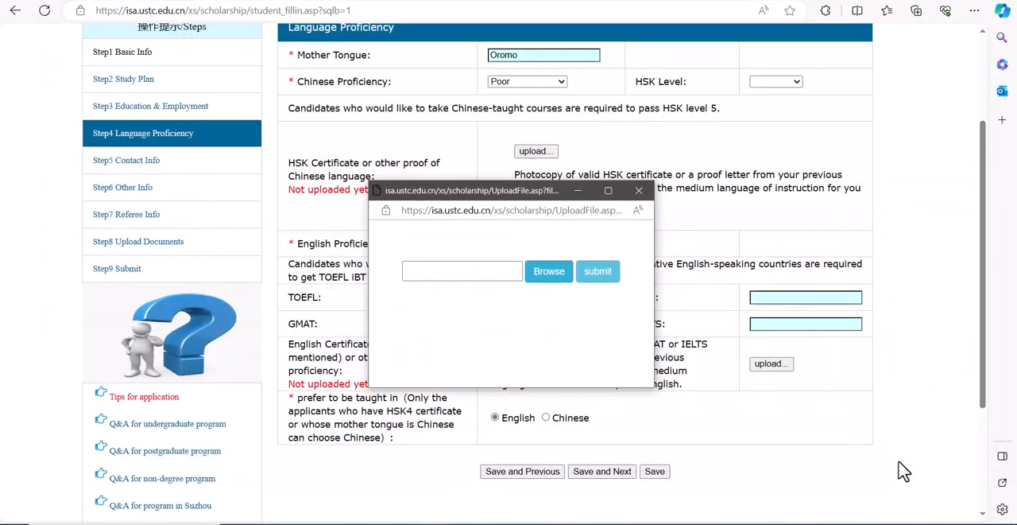
{"action": "left_click", "coordinate": [600, 274]}
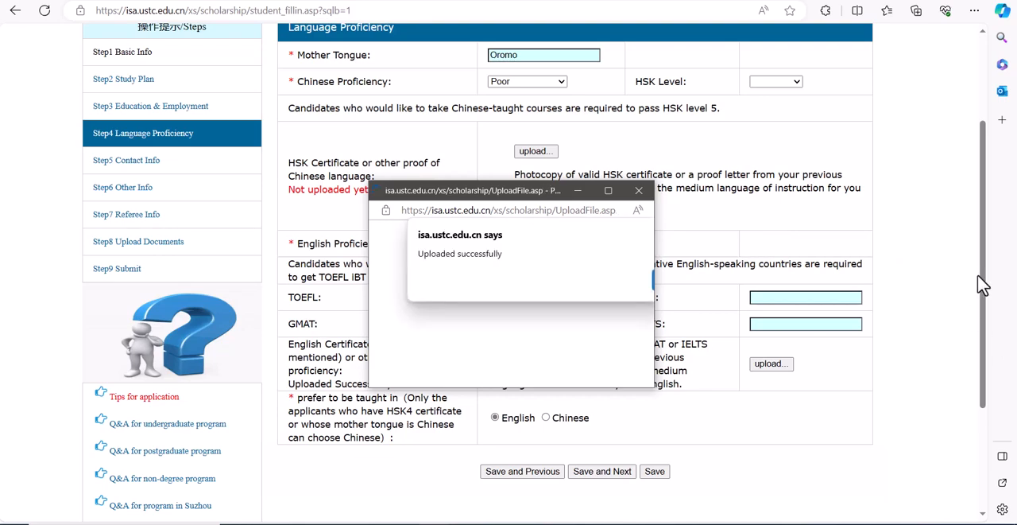
{"action": "left_click", "coordinate": [641, 192]}
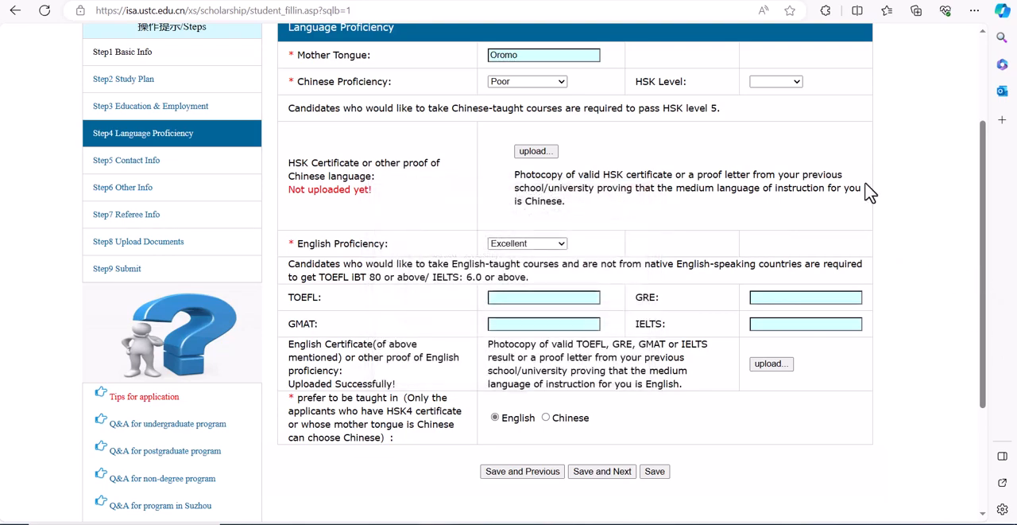
Step: Save the language proficiency section and continue to the Contact Info section
{"action": "left_click_drag", "start_coordinate": [983, 198], "coordinate": [990, 294]}
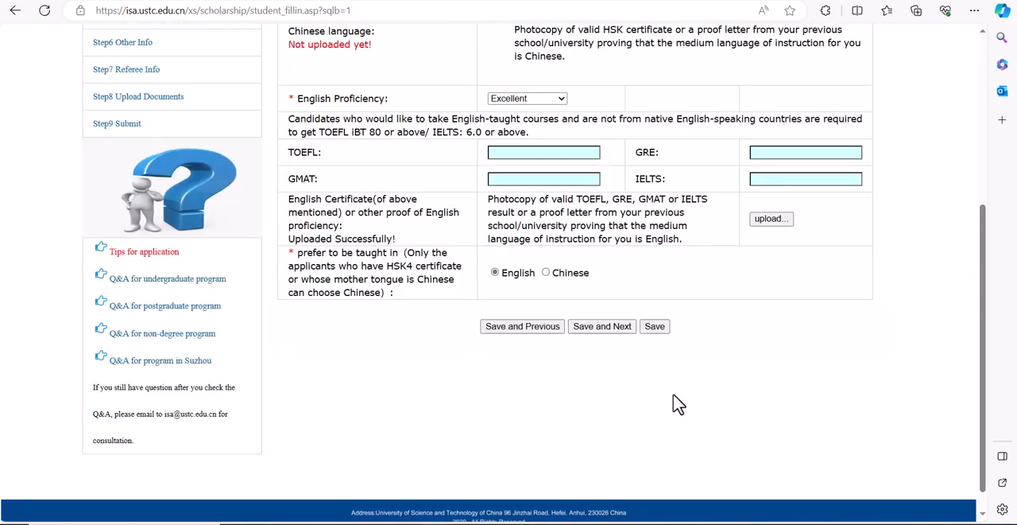
{"action": "left_click", "coordinate": [599, 330]}
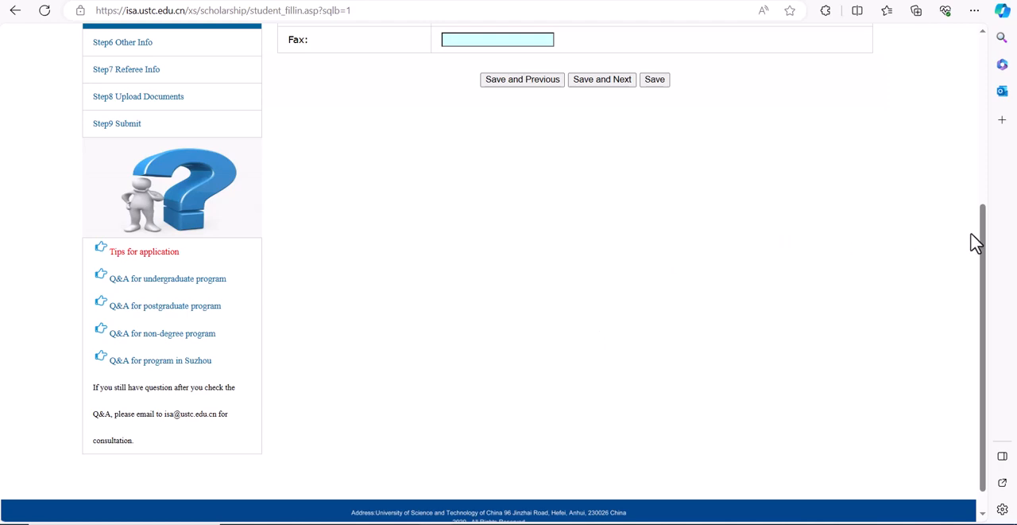
{"action": "left_click_drag", "start_coordinate": [983, 227], "coordinate": [968, 139]}
{"action": "scroll", "coordinate": [971, 86], "scroll_direction": "up", "scroll_amount": 3}
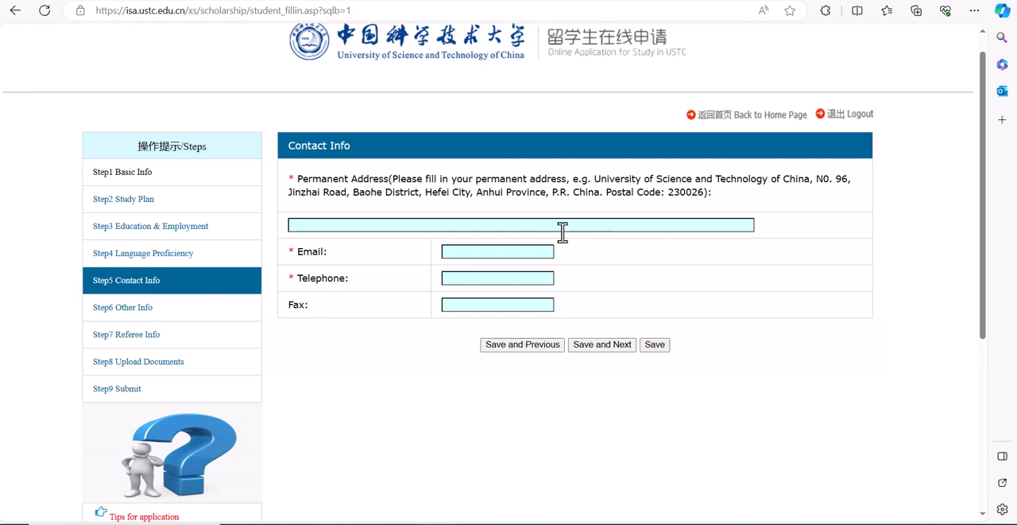
Step: Fill in the applicant's permanent address, e-mail and telephone number, leaving the fax blank, and save to continue to Other Info
{"action": "left_click", "coordinate": [378, 225]}
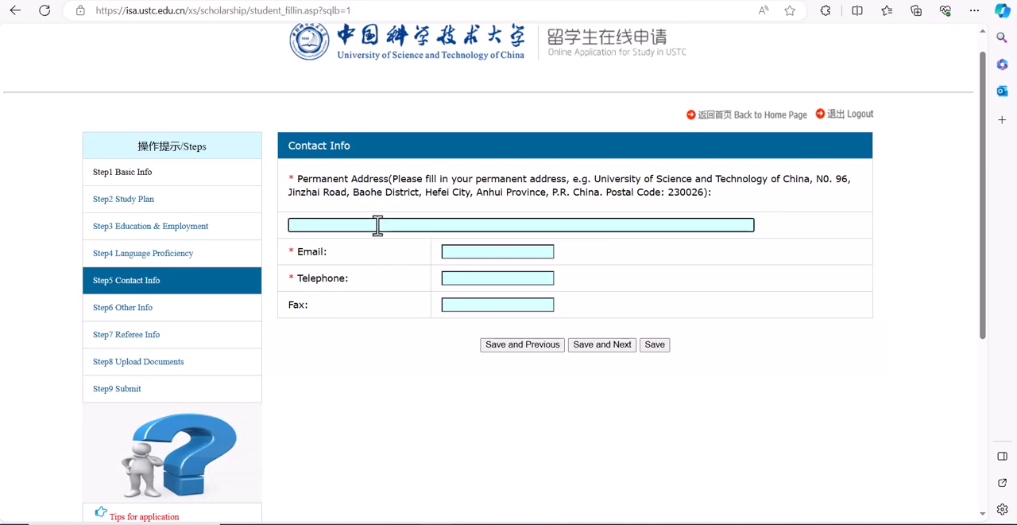
{"action": "type", "text": "Aes,"}
{"action": "left_click", "coordinate": [485, 260]}
{"action": "left_click", "coordinate": [485, 252]}
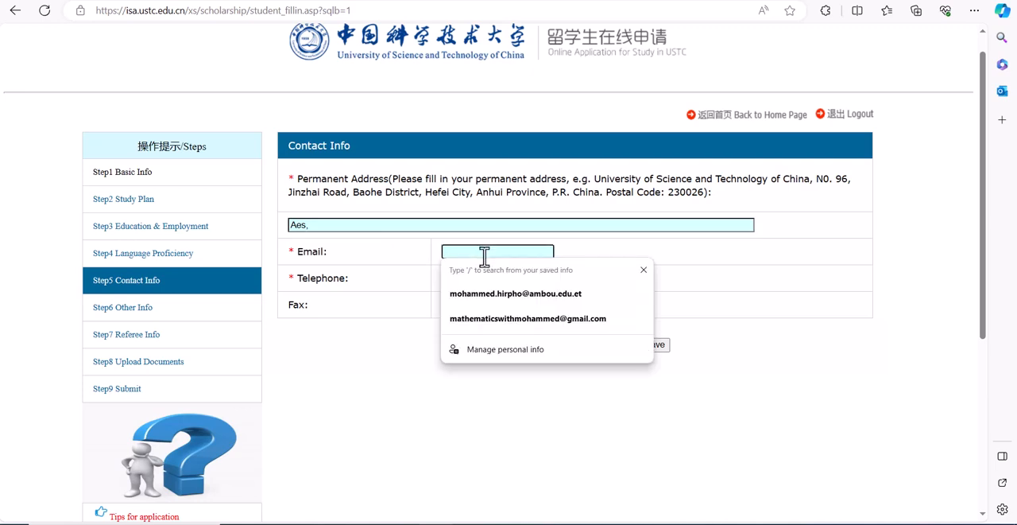
{"action": "left_click", "coordinate": [496, 296]}
{"action": "left_click", "coordinate": [480, 279]}
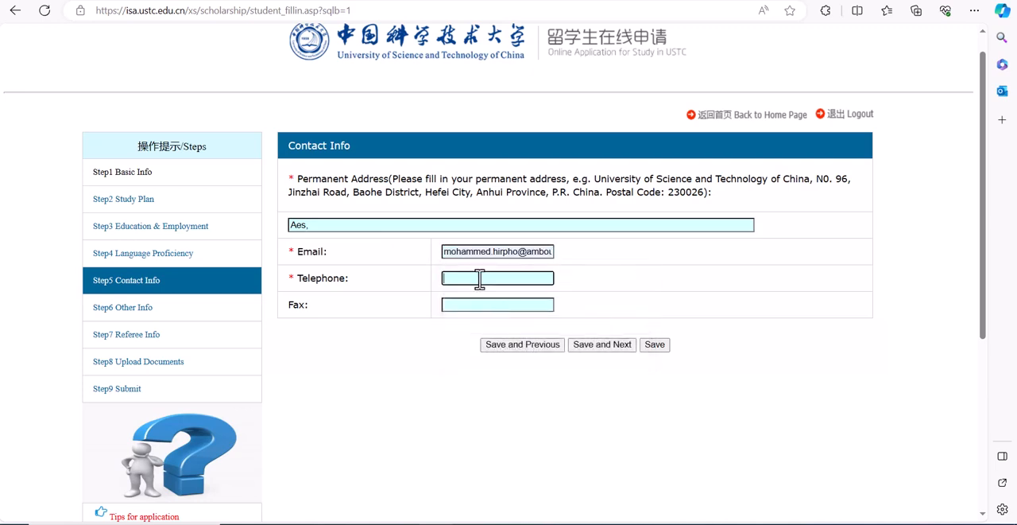
{"action": "type", "text": "182783746"}
{"action": "left_click", "coordinate": [602, 346]}
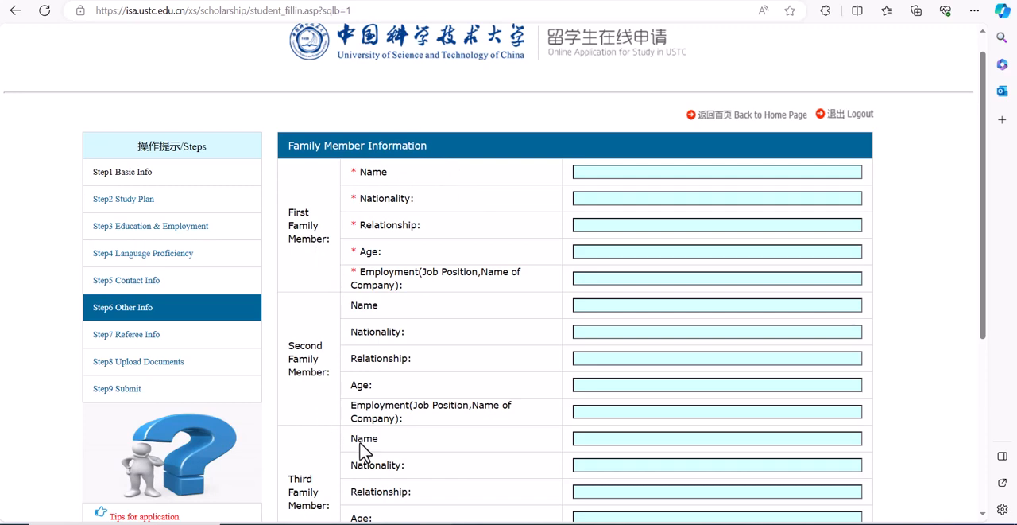
Step: Enter the first family member's name in the Family Member Information form
{"action": "left_click", "coordinate": [632, 175]}
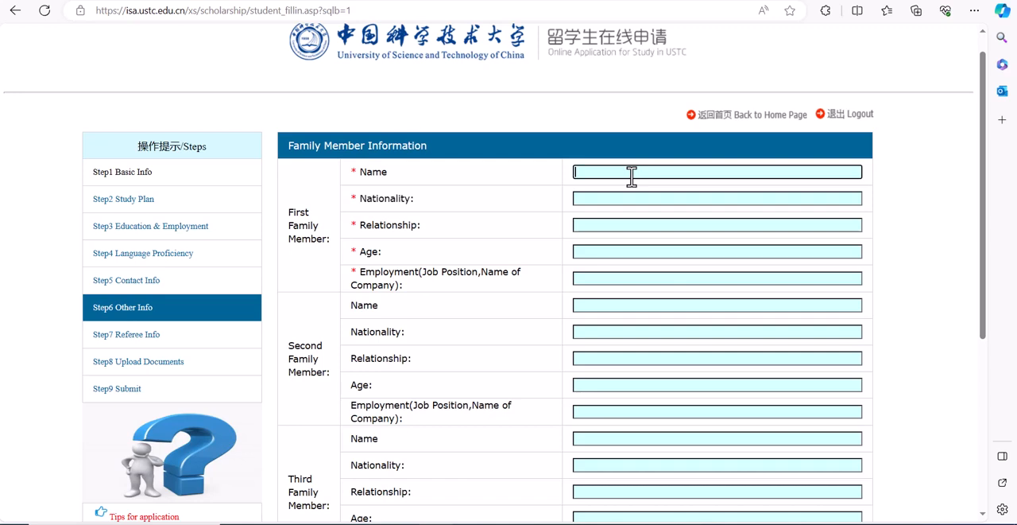
{"action": "type", "text": "hxjdhjd"}
{"action": "key", "text": "BackSpace"}
{"action": "key", "text": "BackSpace"}
{"action": "key", "text": "BackSpace"}
{"action": "key", "text": "BackSpace"}
{"action": "key", "text": "BackSpace"}
{"action": "key", "text": "BackSpace"}
{"action": "key", "text": "BackSpace"}
{"action": "type", "text": "lalaaa"}
Step: Set the first family member's nationality to Ethiopia and the relationship to brother
{"action": "left_click", "coordinate": [601, 198]}
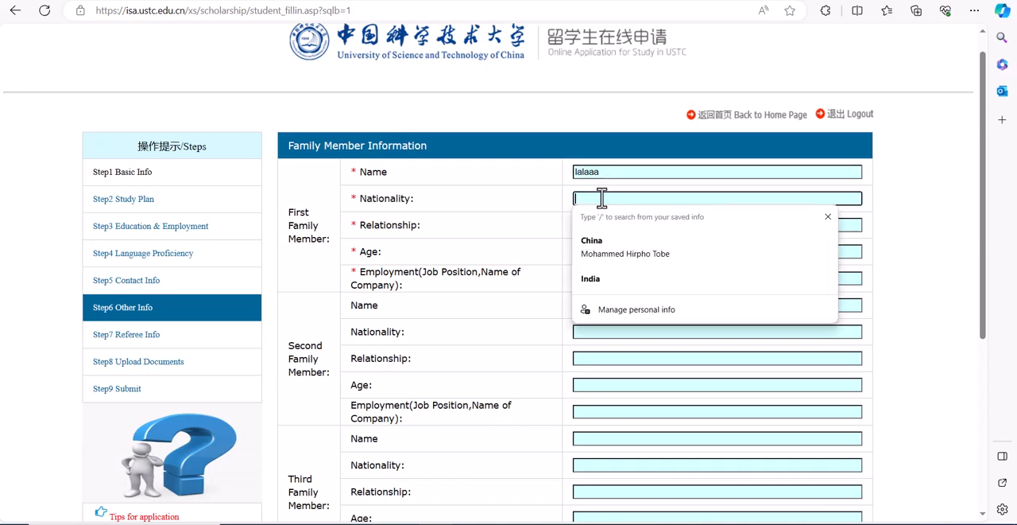
{"action": "type", "text": "er"}
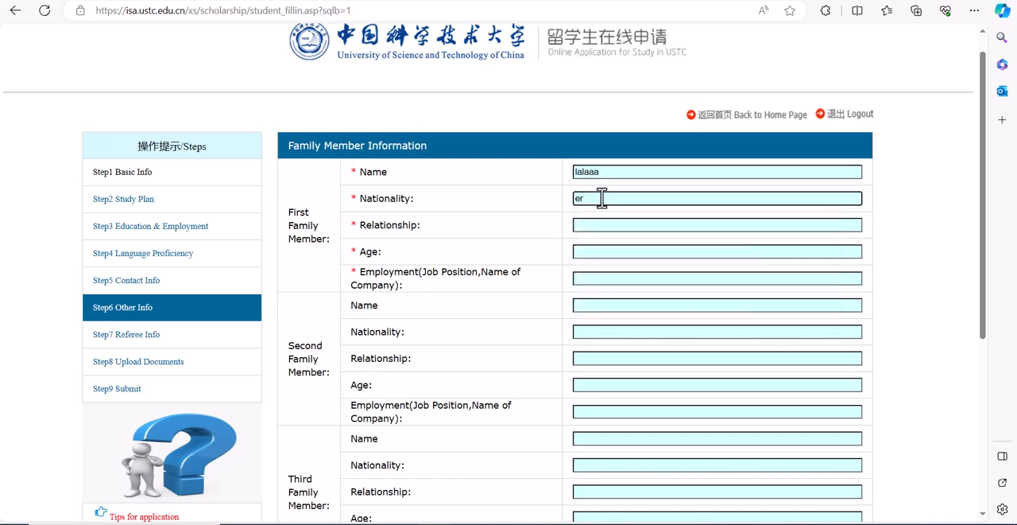
{"action": "key", "text": "BackSpace"}
{"action": "key", "text": "BackSpace"}
{"action": "type", "text": "Ethiopia"}
{"action": "left_click", "coordinate": [599, 223]}
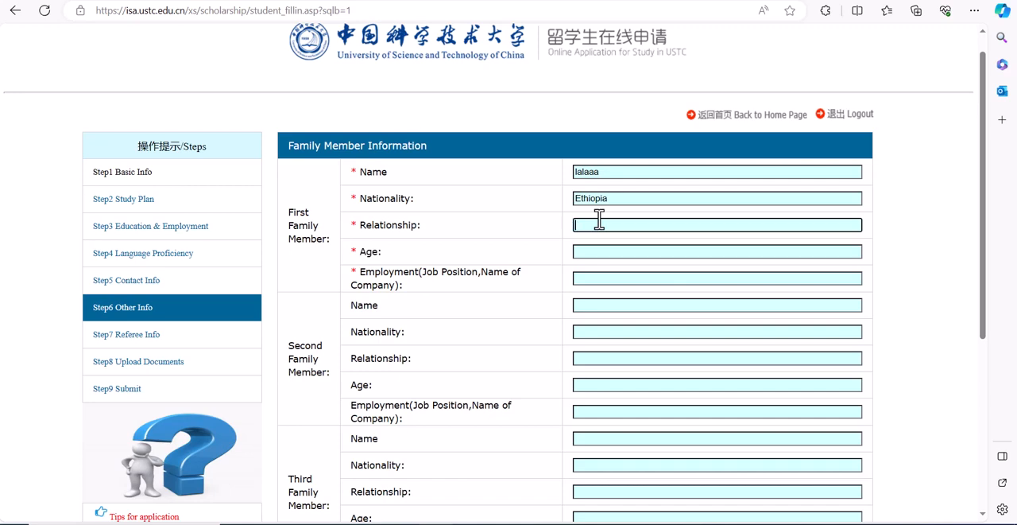
{"action": "type", "text": "brother"}
Step: Set the first family member's age to 24 and the employment to student
{"action": "left_click", "coordinate": [599, 250]}
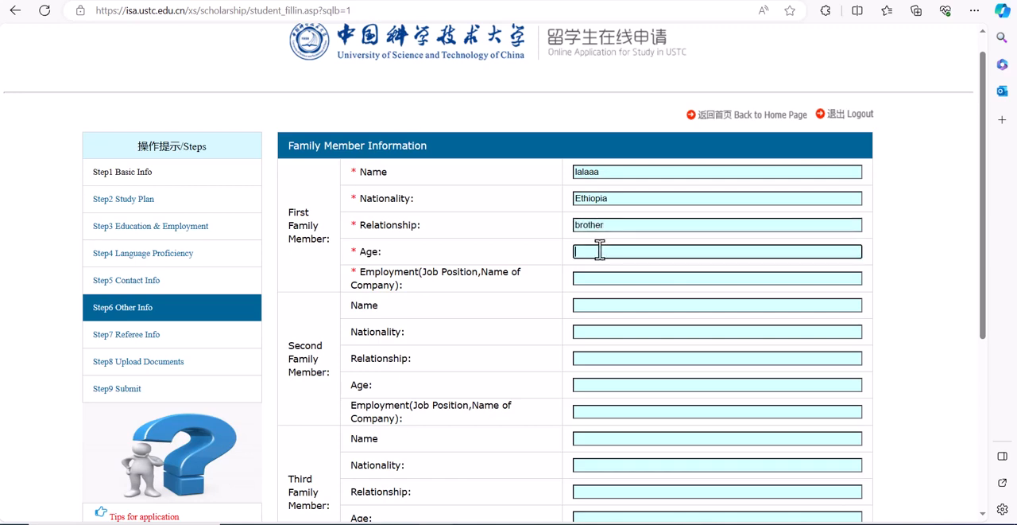
{"action": "type", "text": "26"}
{"action": "key", "text": "BackSpace"}
{"action": "type", "text": "4"}
{"action": "left_click", "coordinate": [588, 279]}
{"action": "left_click", "coordinate": [589, 278]}
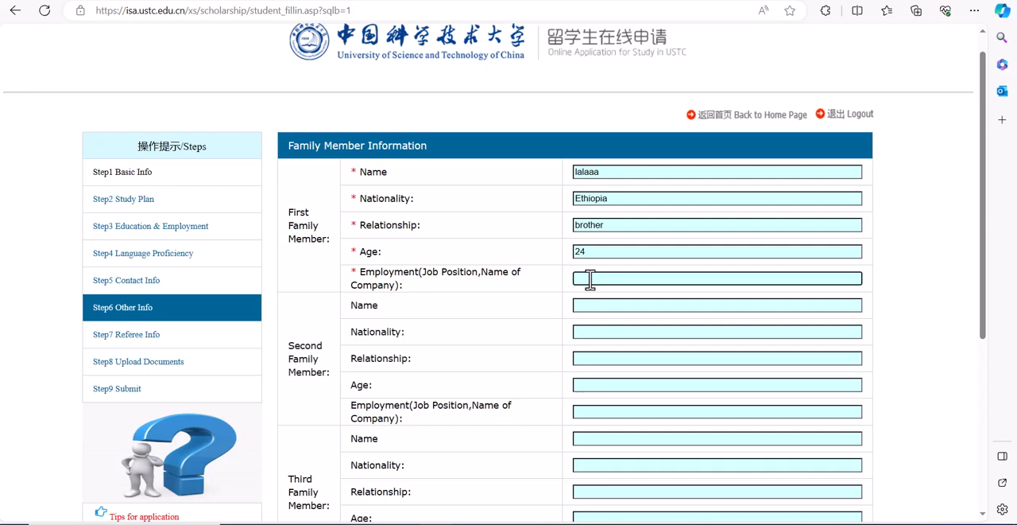
{"action": "type", "text": "e"}
{"action": "key", "text": "BackSpace"}
{"action": "type", "text": "student"}
Step: Save the family member information, leaving the second and third members blank, and continue to the Referee Info section
{"action": "left_click_drag", "start_coordinate": [989, 244], "coordinate": [1009, 353]}
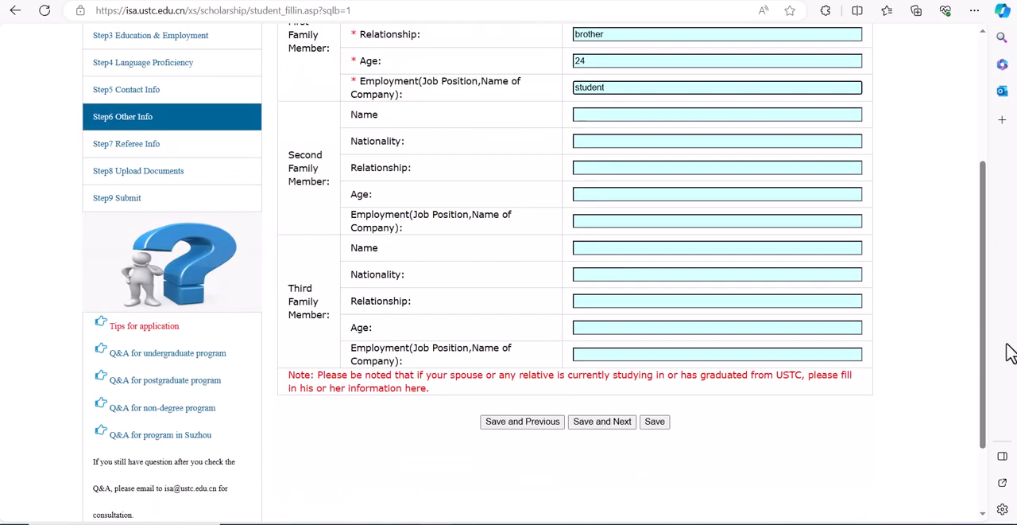
{"action": "left_click", "coordinate": [629, 425]}
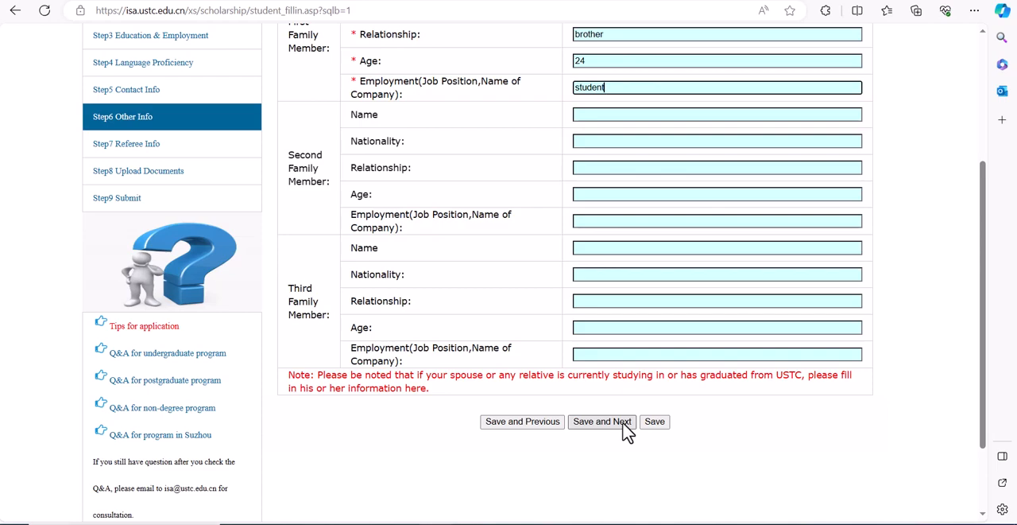
{"action": "left_click", "coordinate": [627, 429]}
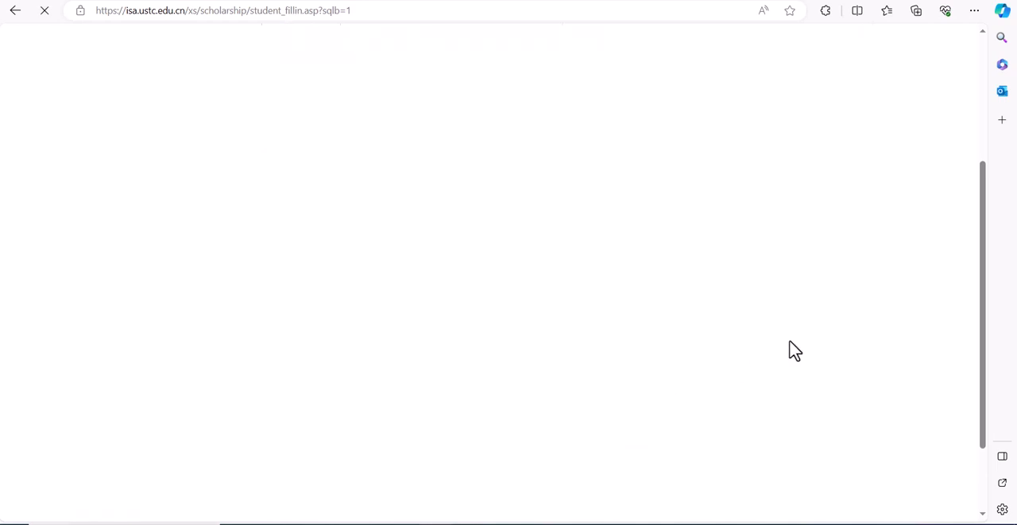
{"action": "left_click_drag", "start_coordinate": [983, 261], "coordinate": [977, 197]}
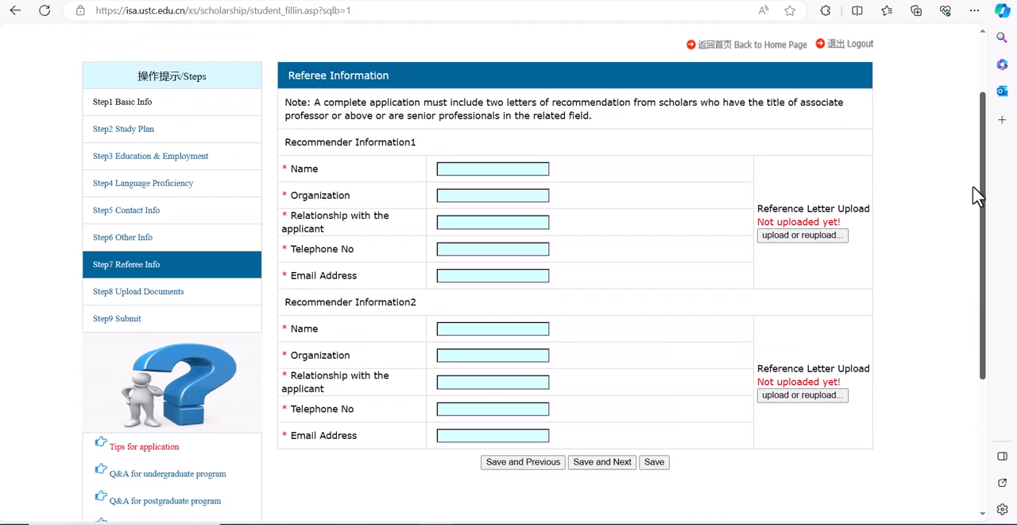
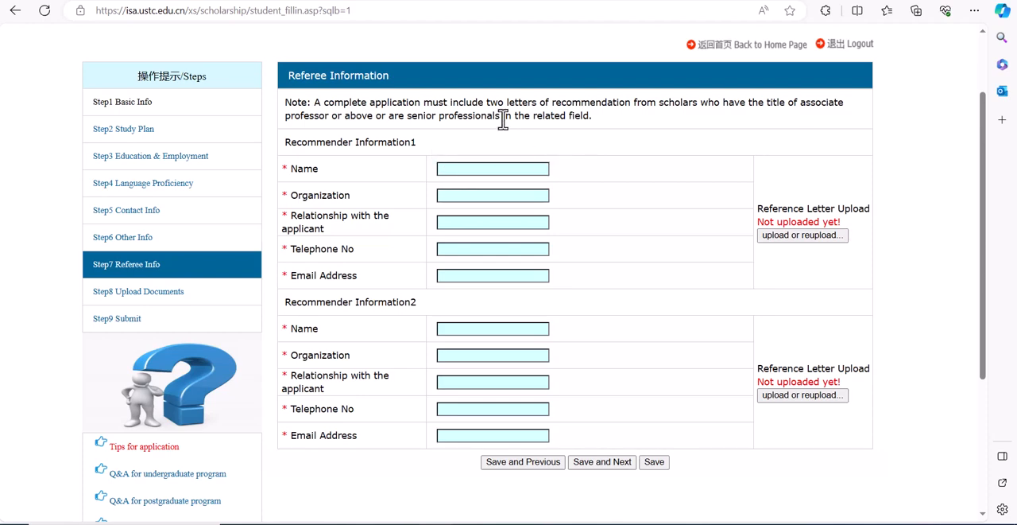
Step: Enter the first recommender's name and set the organization to "jndknd"
{"action": "left_click", "coordinate": [466, 168]}
{"action": "type", "text": "jjjj"}
{"action": "left_click", "coordinate": [456, 198]}
{"action": "type", "text": "jndkfd"}
Step: Set the first recommender's relationship with the applicant to "he was advisor.", accepting the suggested full stop
{"action": "left_click", "coordinate": [460, 222]}
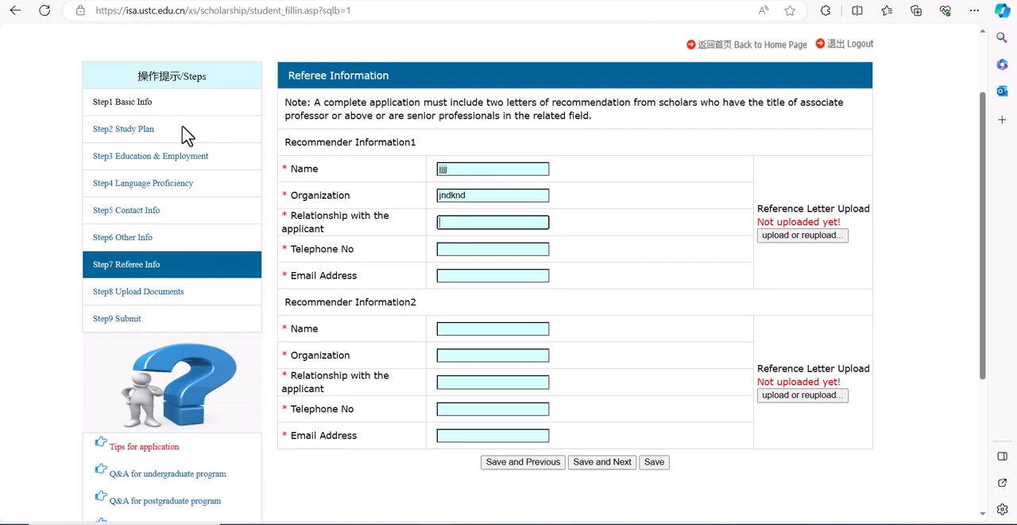
{"action": "left_click", "coordinate": [72, 131]}
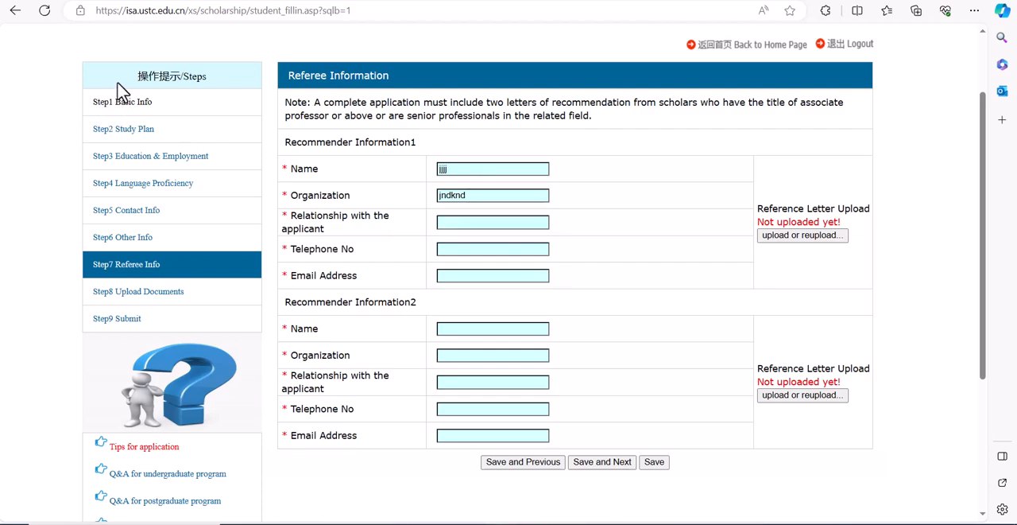
{"action": "left_click", "coordinate": [461, 224]}
{"action": "type", "text": "he was advisor"}
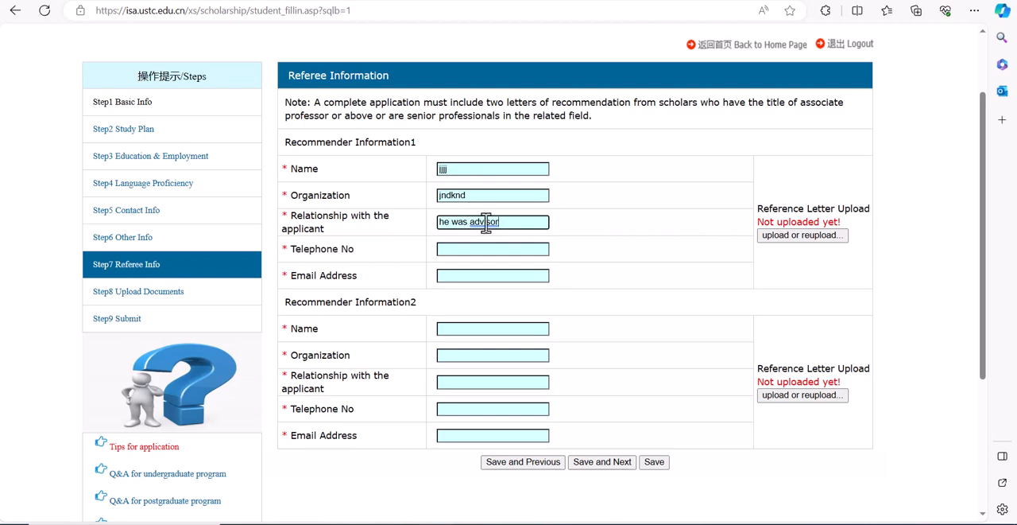
{"action": "left_click", "coordinate": [485, 222]}
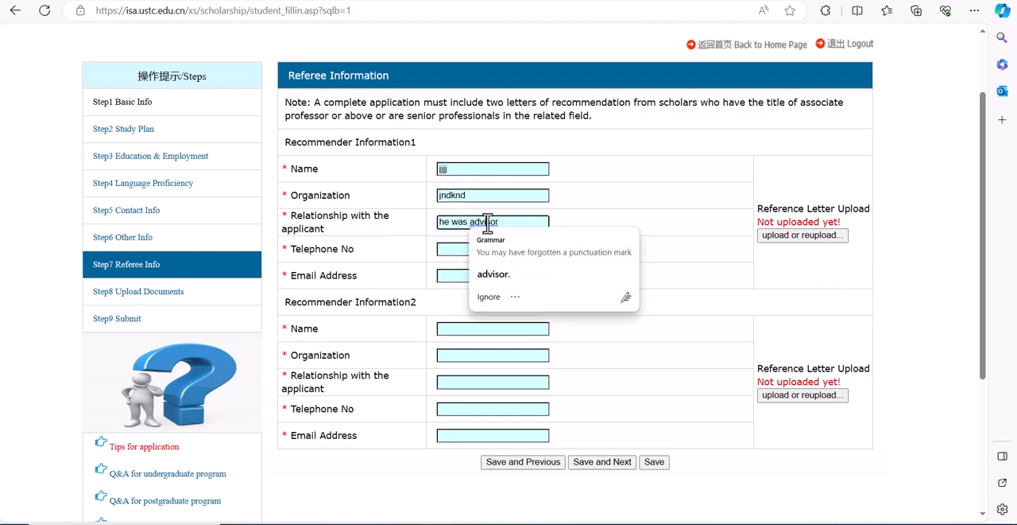
{"action": "left_click", "coordinate": [497, 274]}
Step: Enter the first recommender's telephone number and email address
{"action": "left_click", "coordinate": [457, 248]}
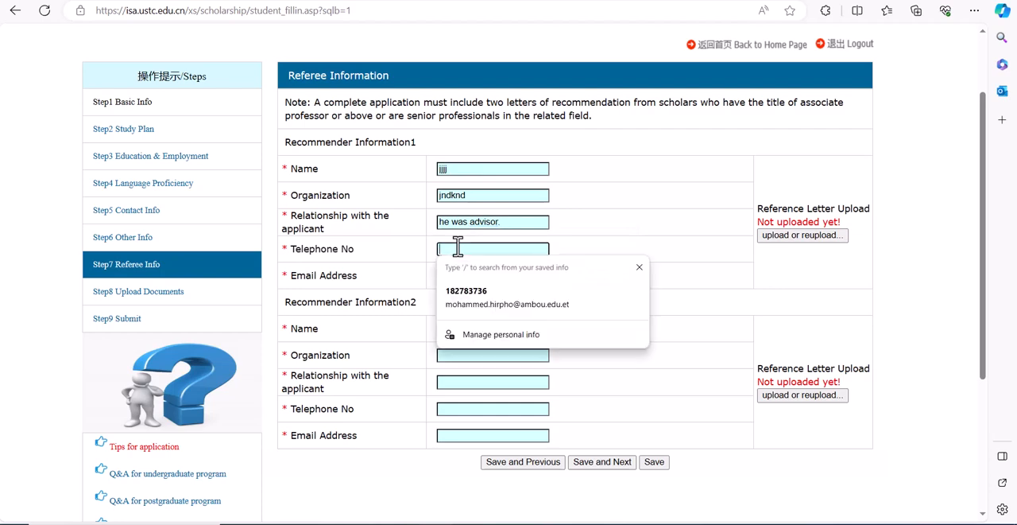
{"action": "type", "text": "188920"}
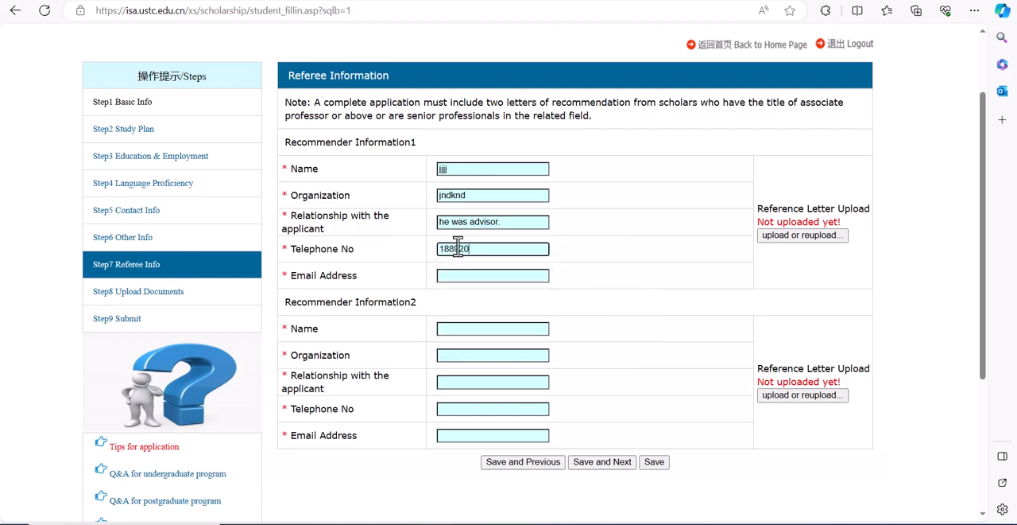
{"action": "left_click", "coordinate": [458, 275]}
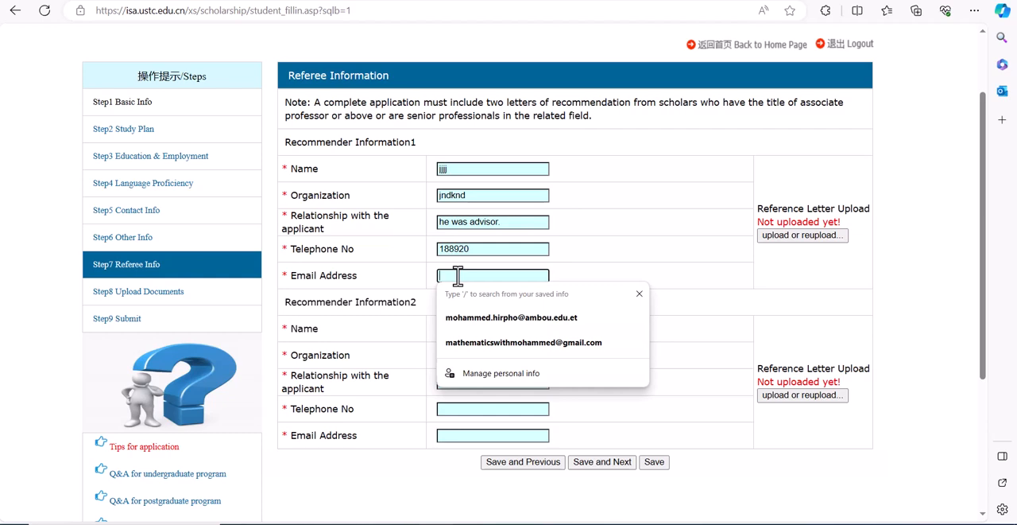
{"action": "type", "text": "hhh"}
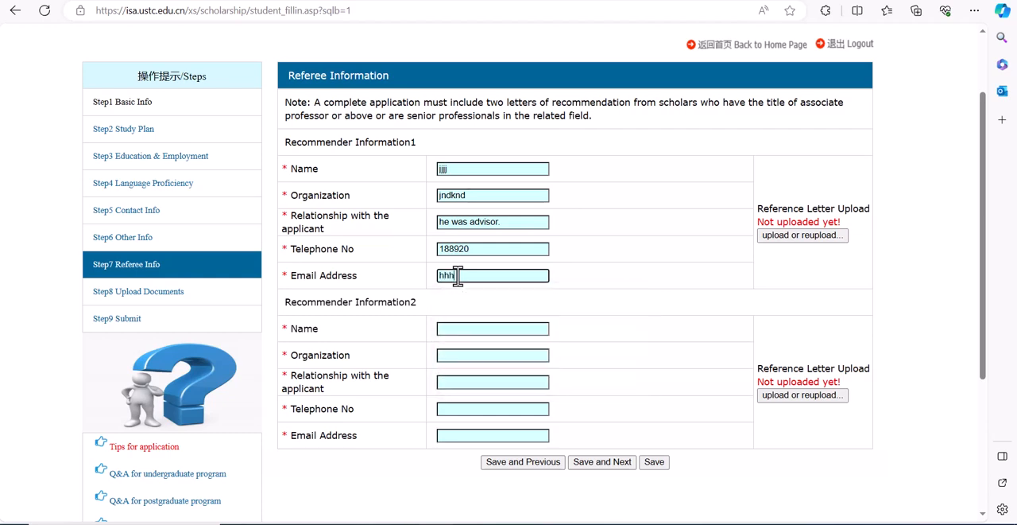
{"action": "type", "text": "@gmail.com"}
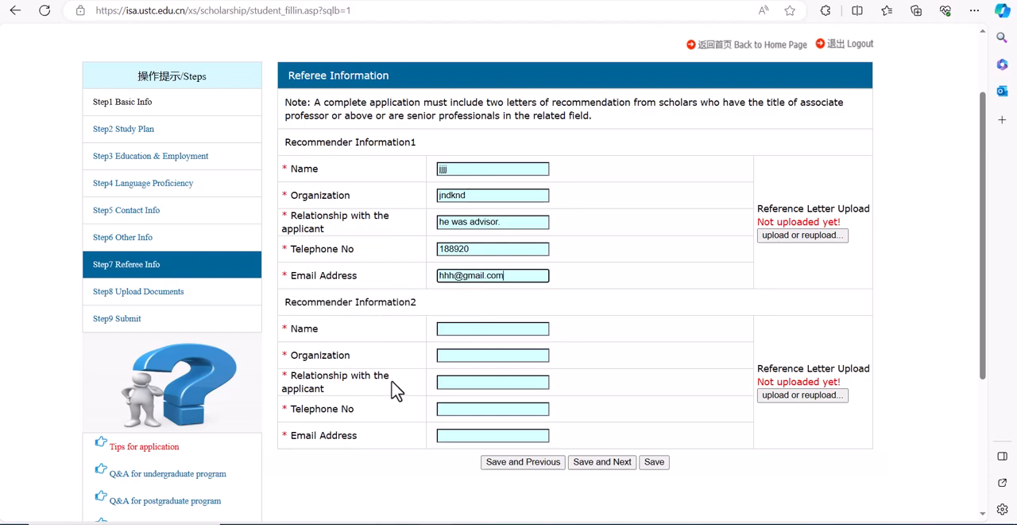
Step: Enter the second recommender's name and set the organization to "jsnsnjs"
{"action": "left_click", "coordinate": [453, 330]}
{"action": "type", "text": "jsksksk"}
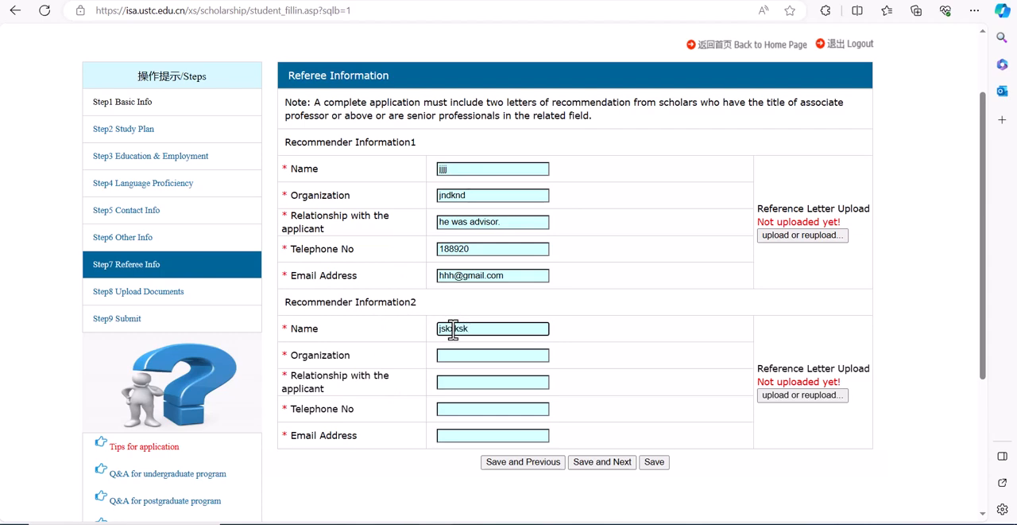
{"action": "left_click", "coordinate": [457, 354]}
{"action": "type", "text": "jsnsjs"}
Step: Set the second recommender's relationship with the applicant to "he is my staffmate"
{"action": "left_click", "coordinate": [458, 384]}
{"action": "type", "text": "he"}
{"action": "type", "text": " is h"}
{"action": "type", "text": "y staff"}
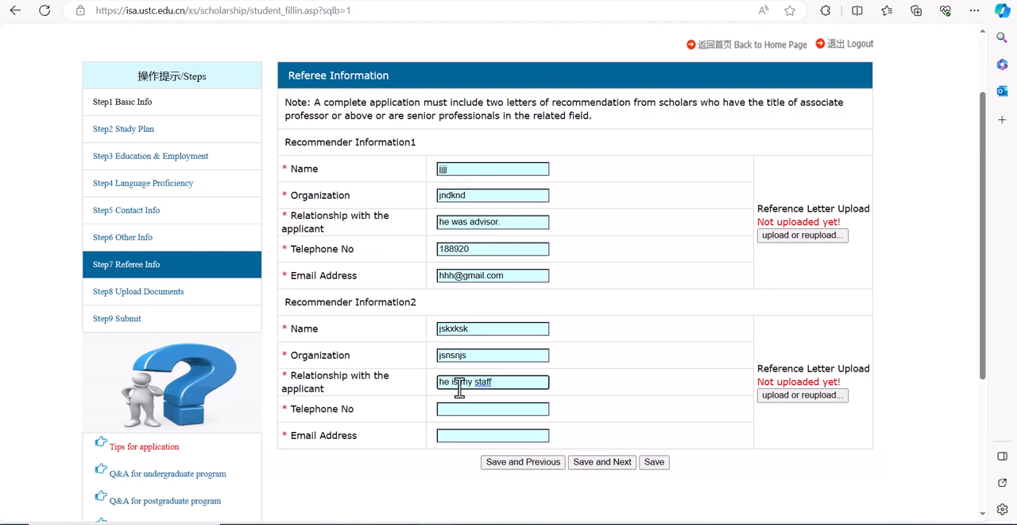
{"action": "key", "text": "BackSpace"}
{"action": "key", "text": "BackSpace"}
{"action": "key", "text": "BackSpace"}
{"action": "key", "text": "BackSpace"}
{"action": "key", "text": "BackSpace"}
{"action": "key", "text": "BackSpace"}
{"action": "key", "text": "BackSpace"}
{"action": "key", "text": "BackSpace"}
{"action": "type", "text": "y "}
{"action": "type", "text": "re"}
{"action": "type", "text": "se"}
{"action": "key", "text": "BackSpace"}
{"action": "key", "text": "BackSpace"}
{"action": "key", "text": "BackSpace"}
{"action": "key", "text": "BackSpace"}
{"action": "type", "text": "staff"}
{"action": "key", "text": "BackSpace"}
{"action": "type", "text": "mate"}
Step: Enter the second recommender's telephone number and email address, and try to save and continue to the next section
{"action": "left_click", "coordinate": [460, 408]}
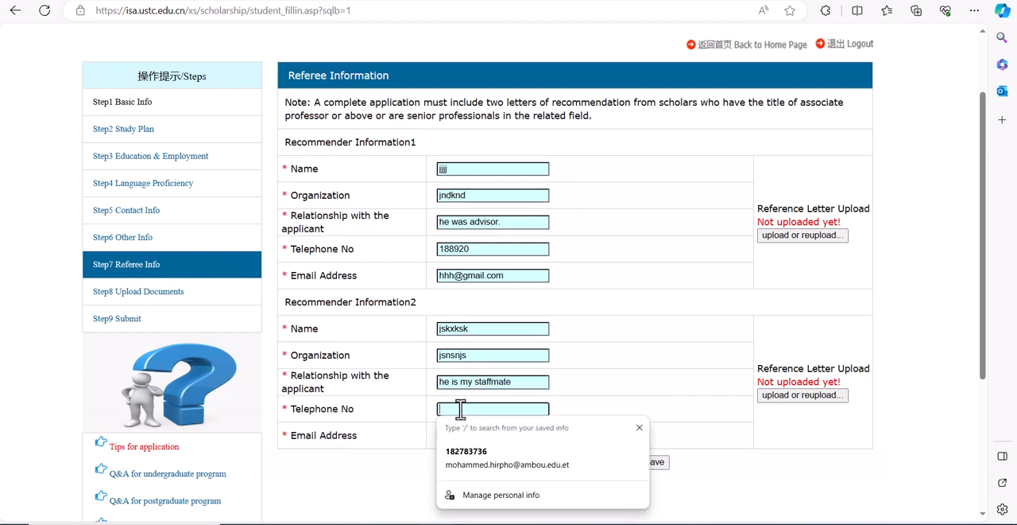
{"action": "type", "text": "1"}
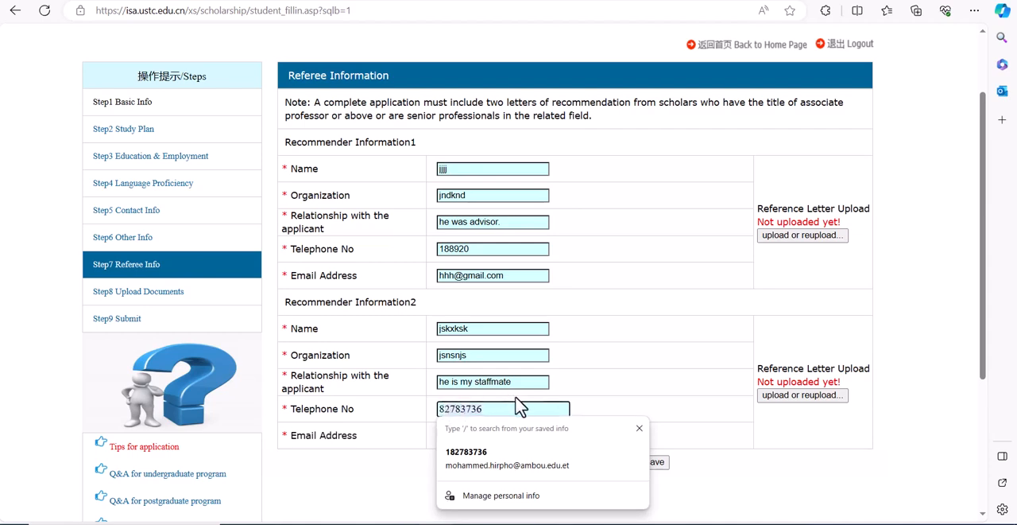
{"action": "key", "text": "BackSpace"}
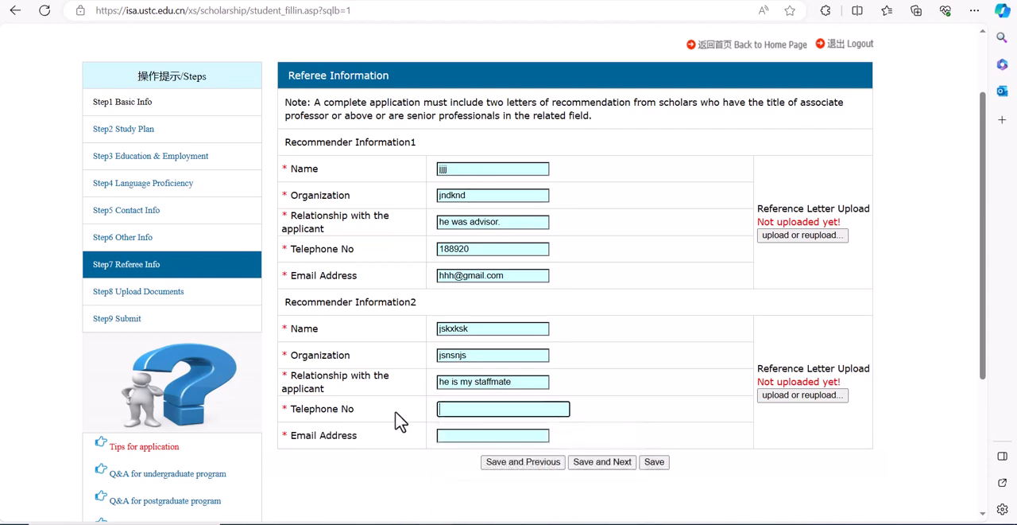
{"action": "type", "text": "1644342"}
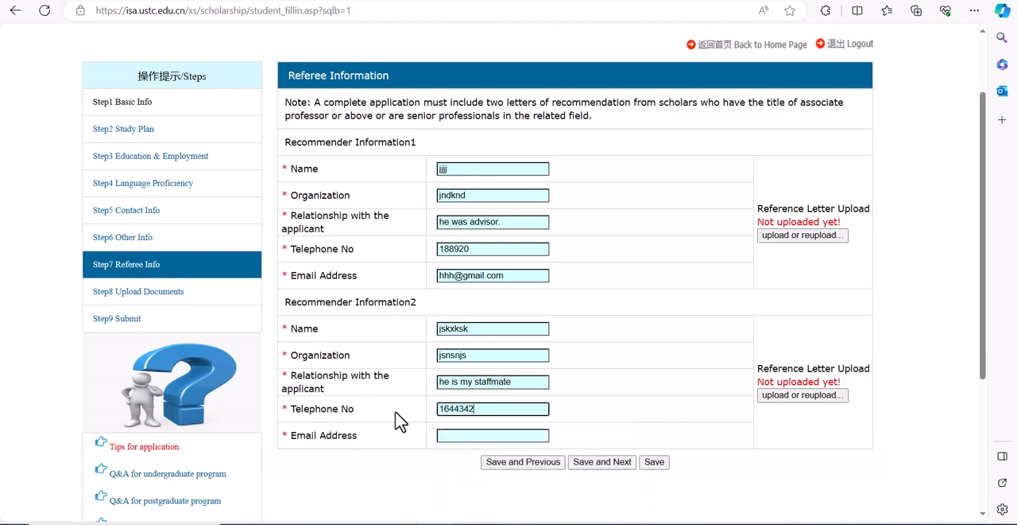
{"action": "left_click", "coordinate": [450, 437]}
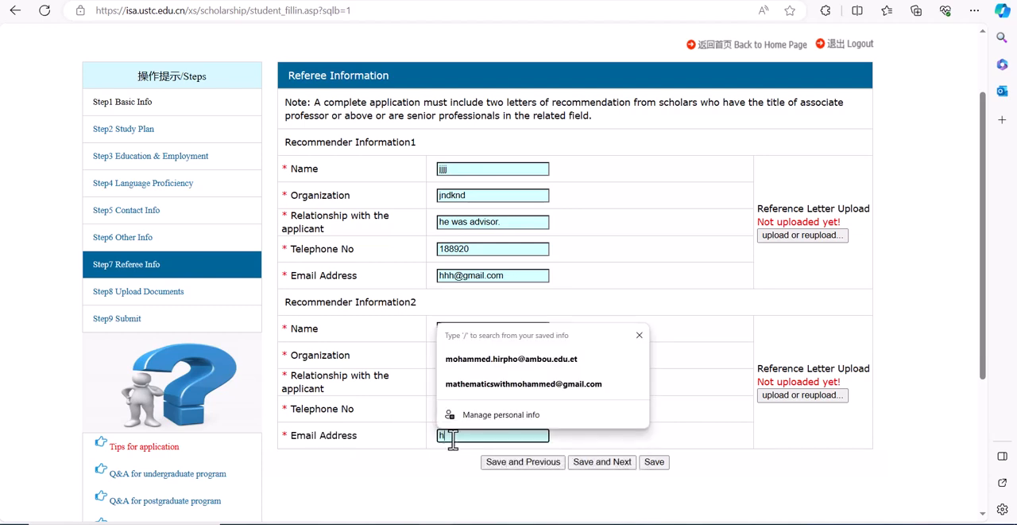
{"action": "type", "text": "hhh@"}
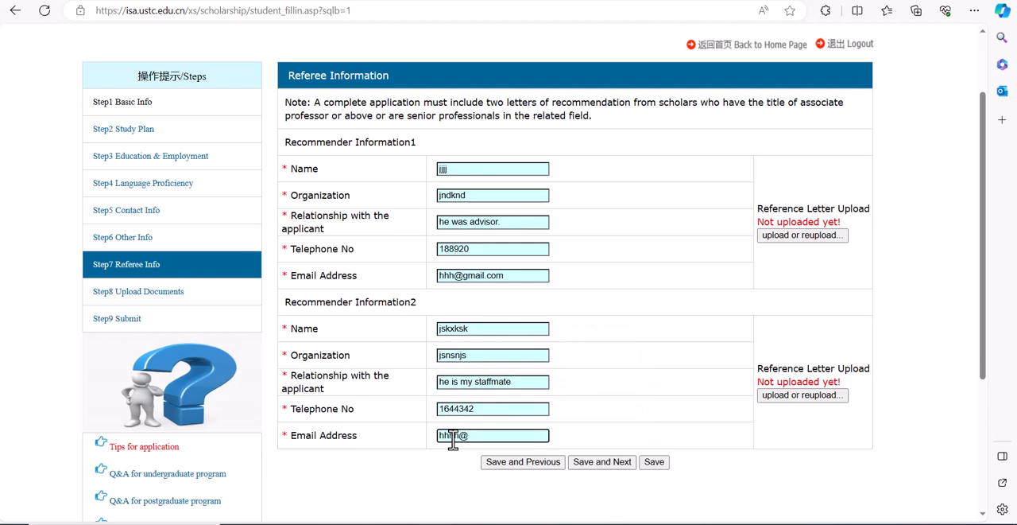
{"action": "type", "text": "gmail.com"}
{"action": "left_click", "coordinate": [613, 475]}
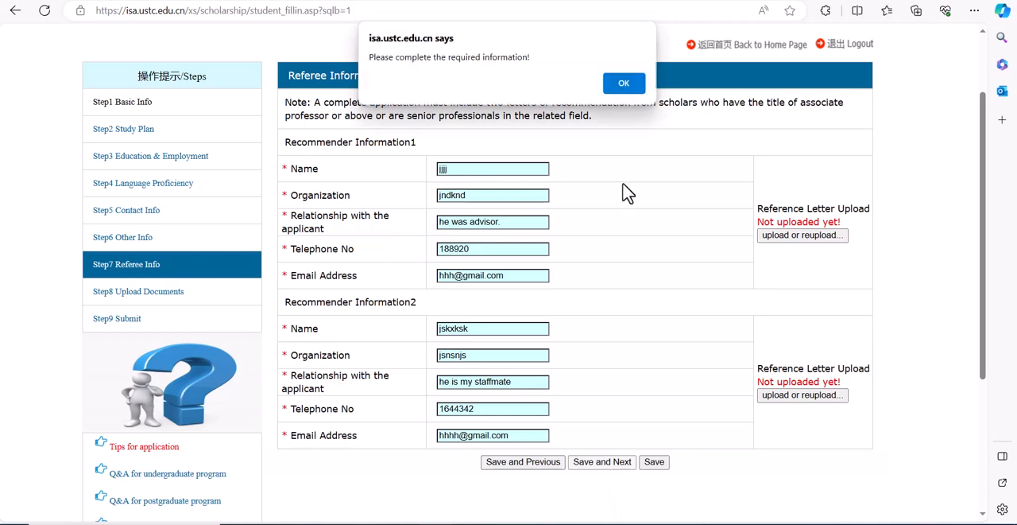
{"action": "left_click", "coordinate": [627, 84]}
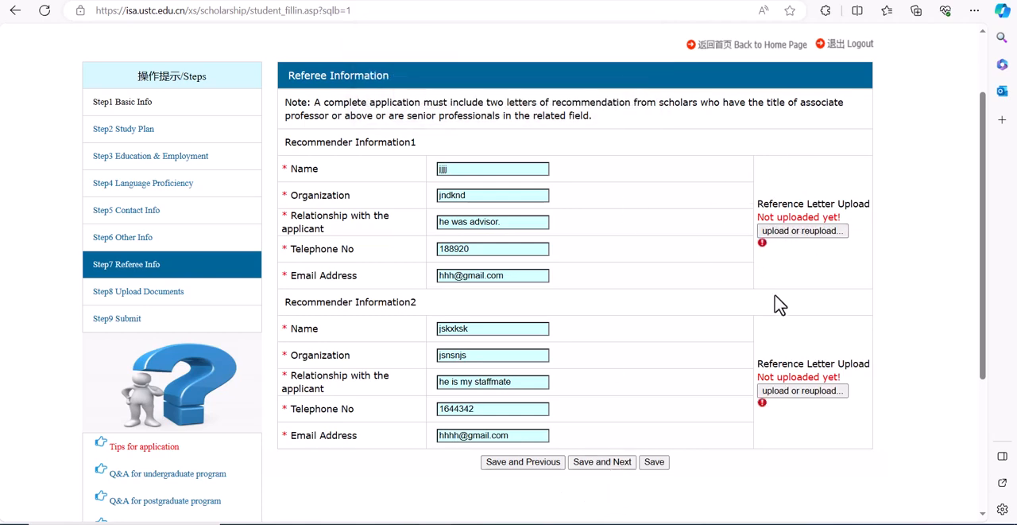
Step: Upload the applicant's curriculum vitae PDF from the my document folder as the first recommender's reference letter
{"action": "left_click", "coordinate": [793, 229]}
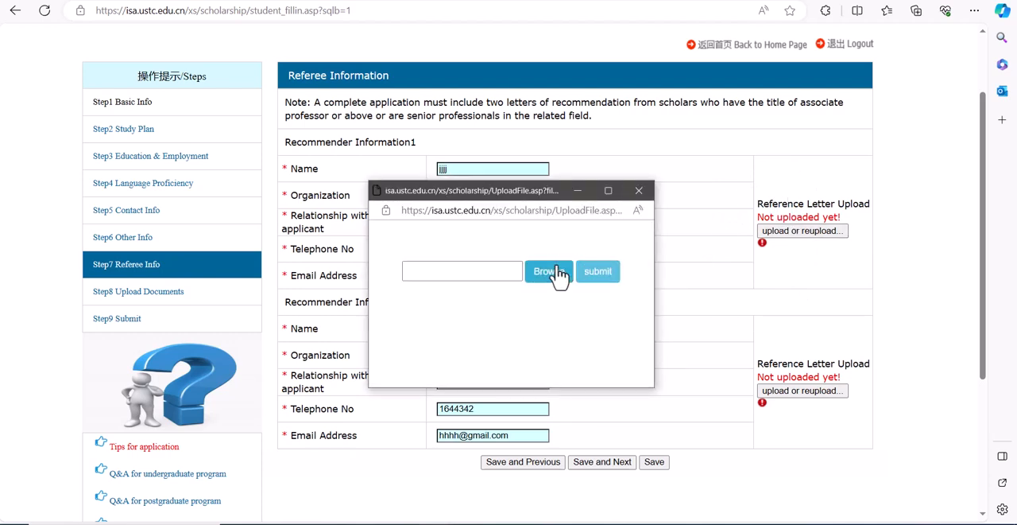
{"action": "left_click", "coordinate": [559, 274]}
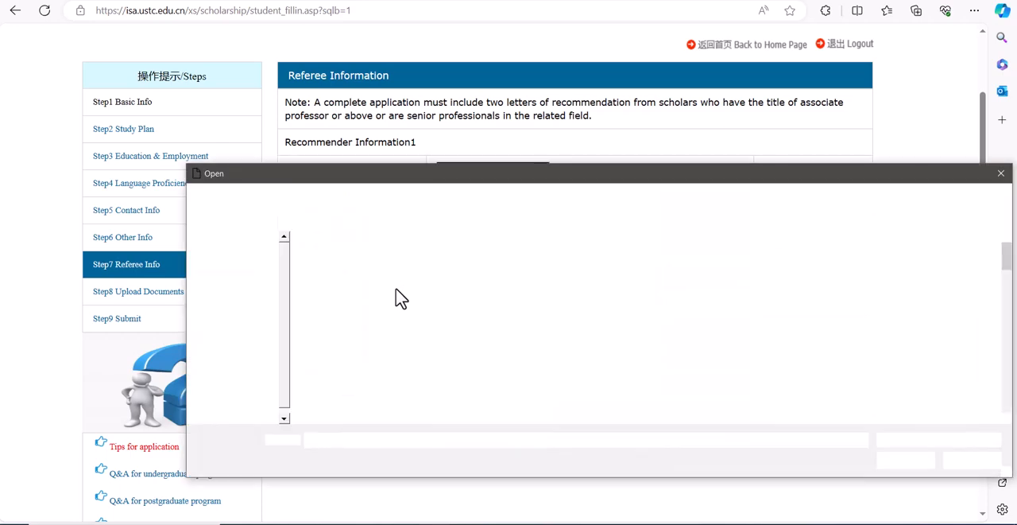
{"action": "left_click", "coordinate": [649, 381]}
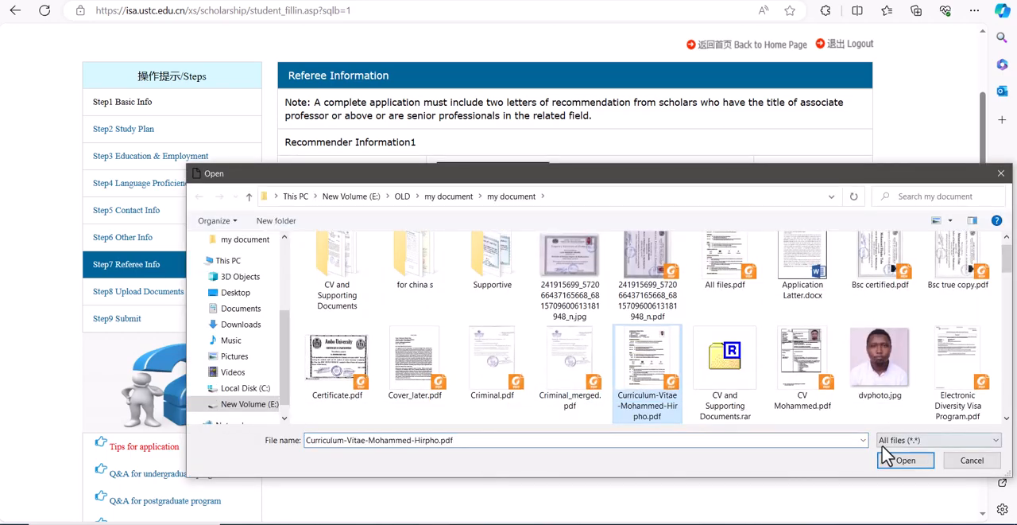
{"action": "left_click", "coordinate": [922, 463]}
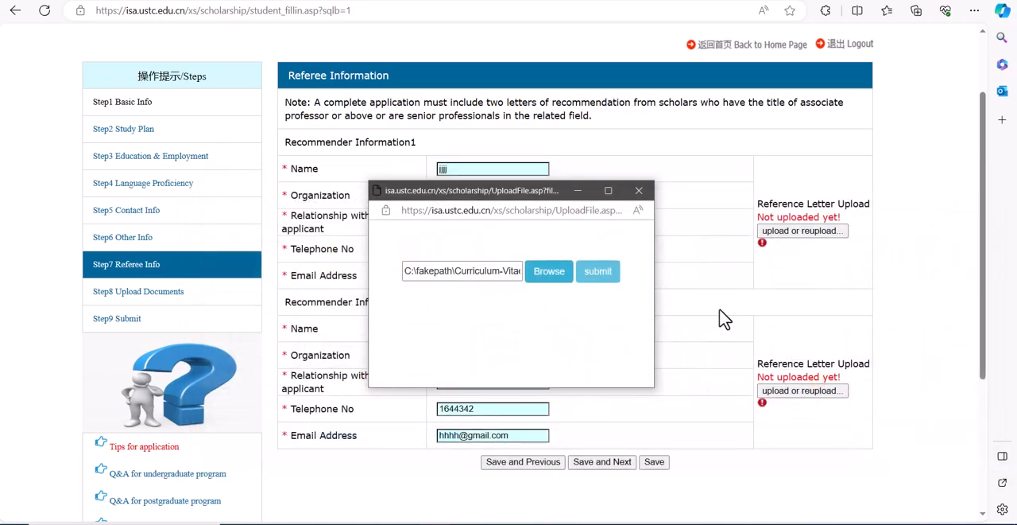
{"action": "left_click", "coordinate": [617, 264]}
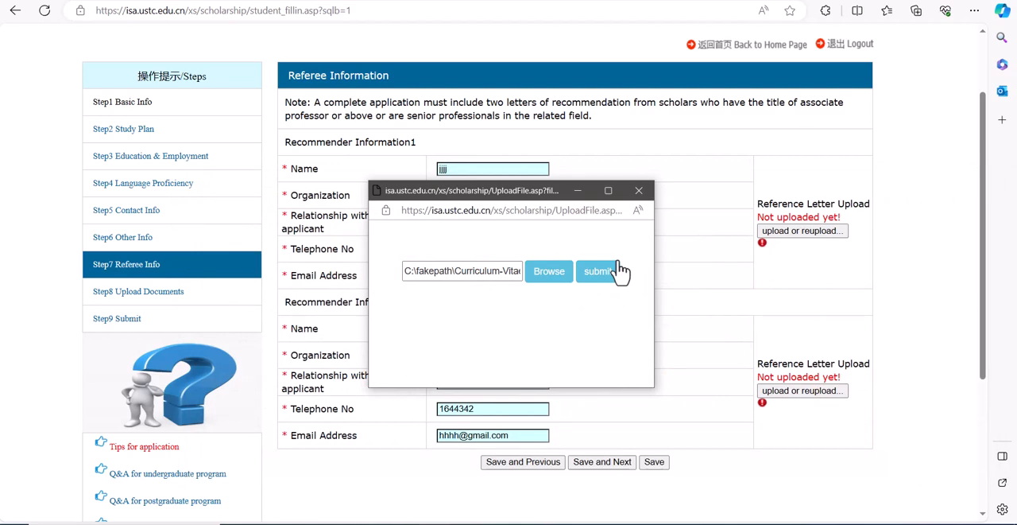
{"action": "left_click", "coordinate": [610, 274]}
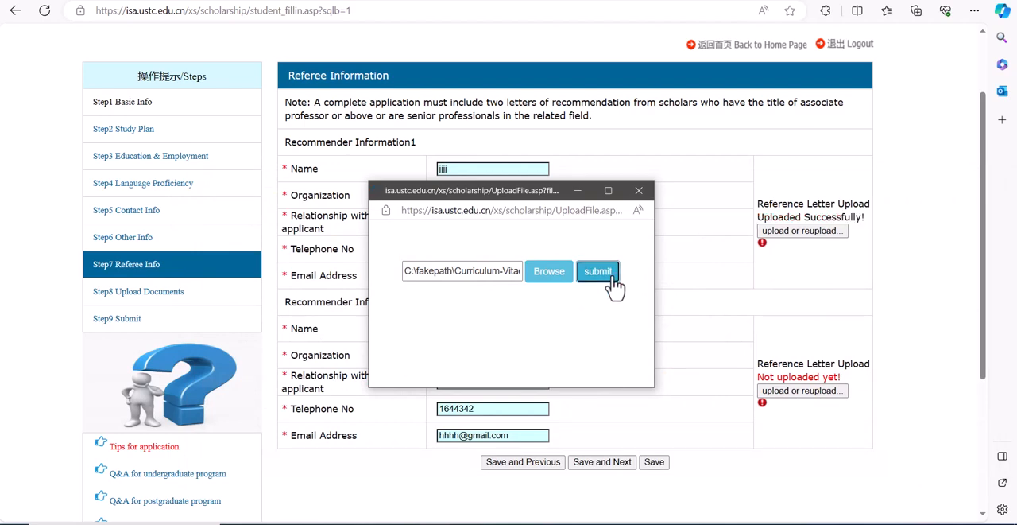
Step: Upload "Bsc true copy.pdf" as the second recommender's reference letter and try to save and continue to the next section
{"action": "left_click", "coordinate": [826, 390]}
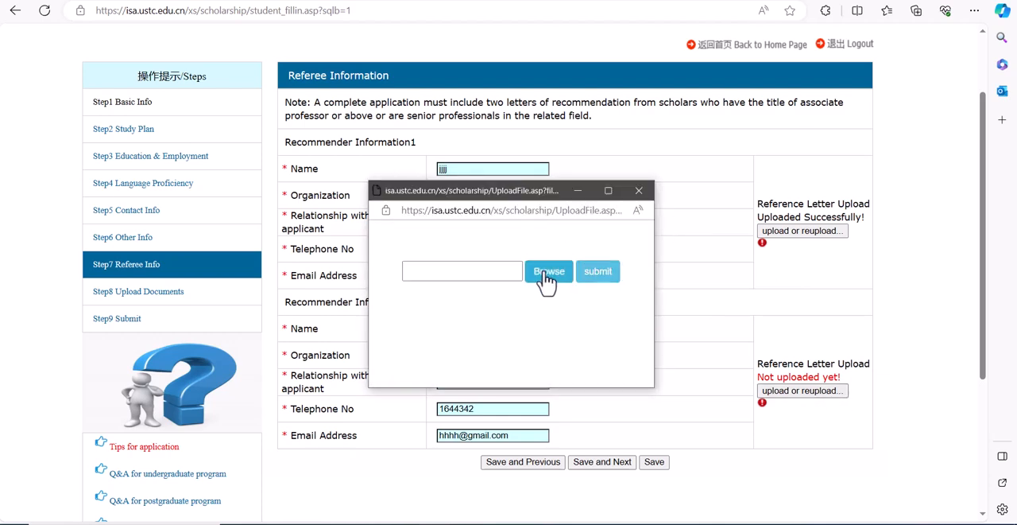
{"action": "left_click", "coordinate": [548, 275]}
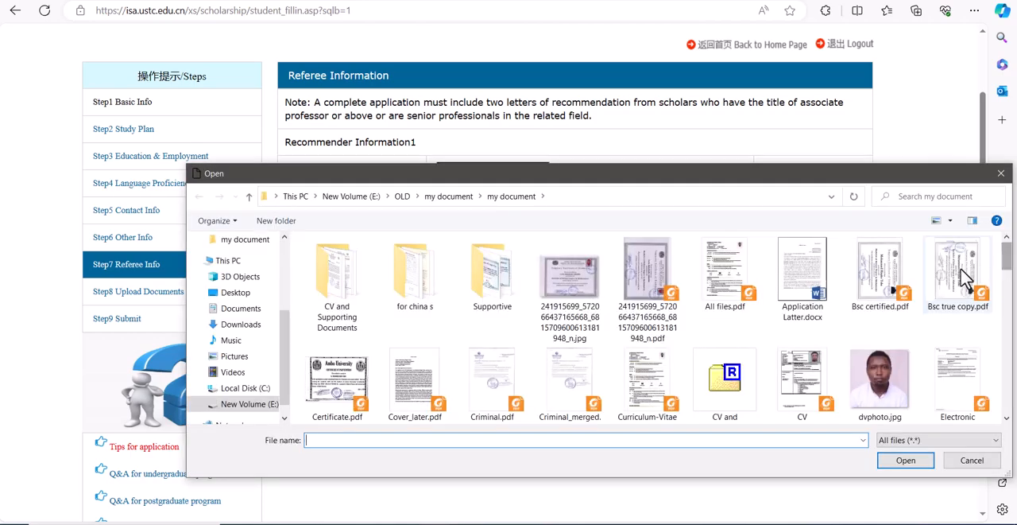
{"action": "left_click", "coordinate": [964, 278]}
{"action": "left_click", "coordinate": [906, 459]}
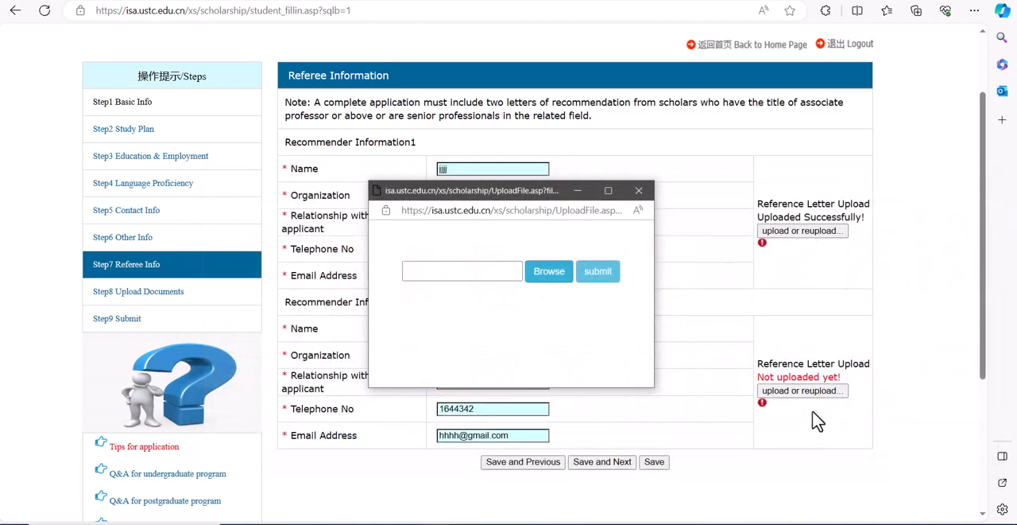
{"action": "left_click", "coordinate": [594, 274]}
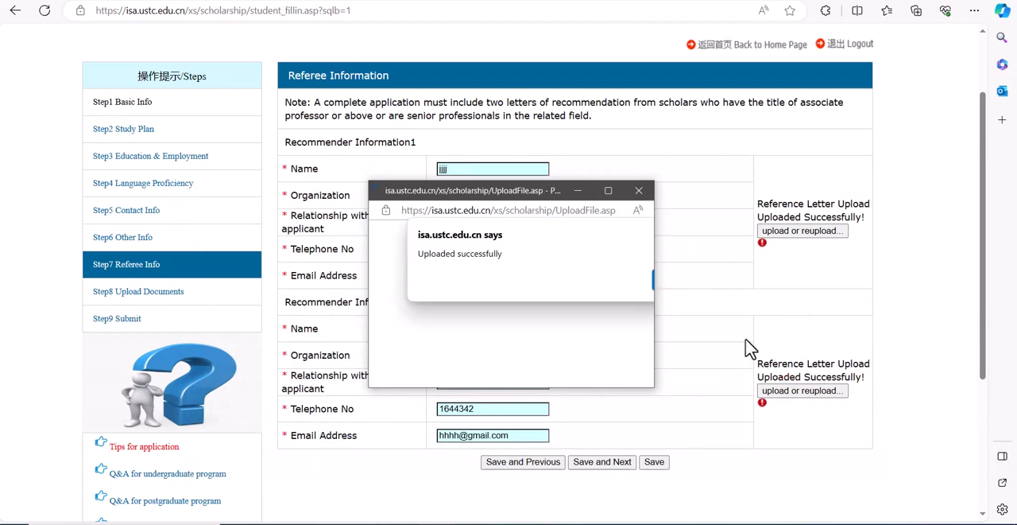
{"action": "left_click", "coordinate": [639, 191]}
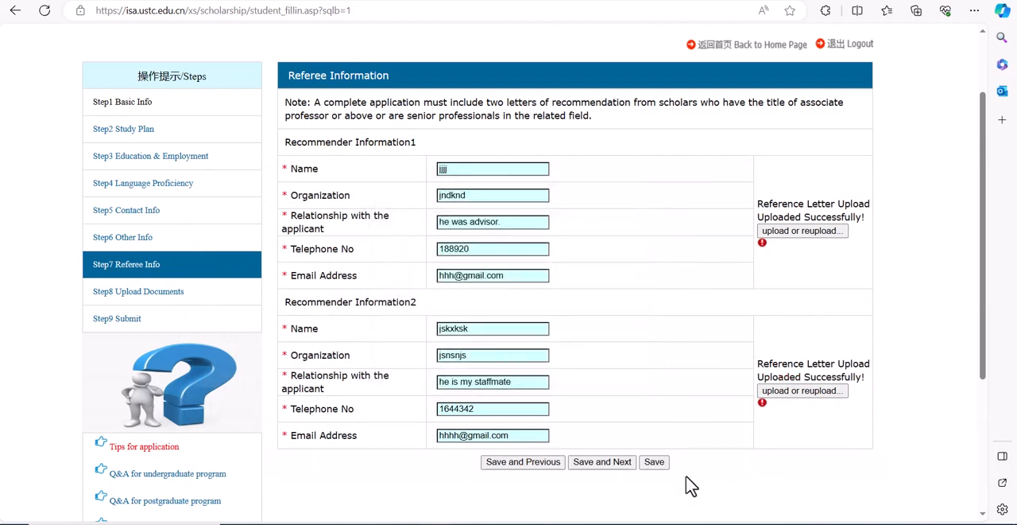
{"action": "left_click", "coordinate": [605, 462]}
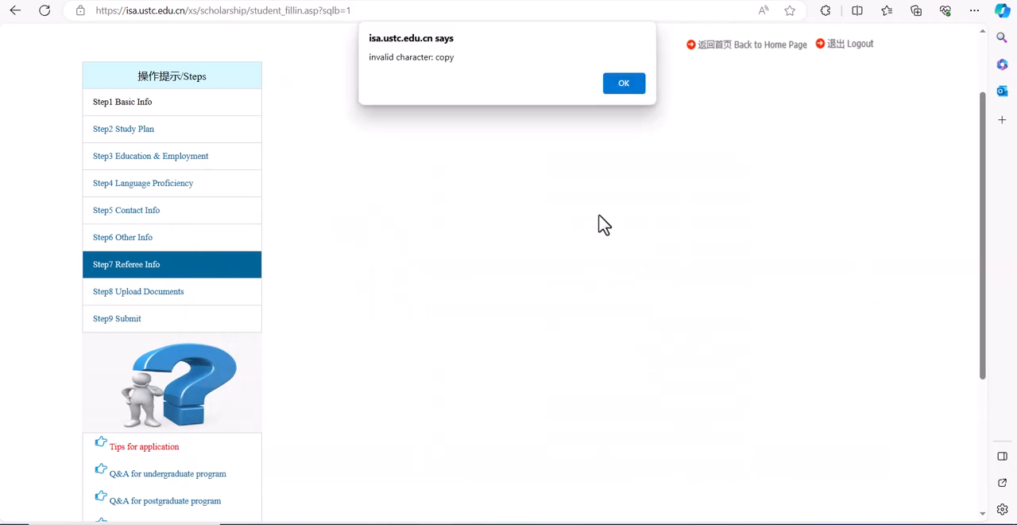
{"action": "left_click", "coordinate": [625, 89]}
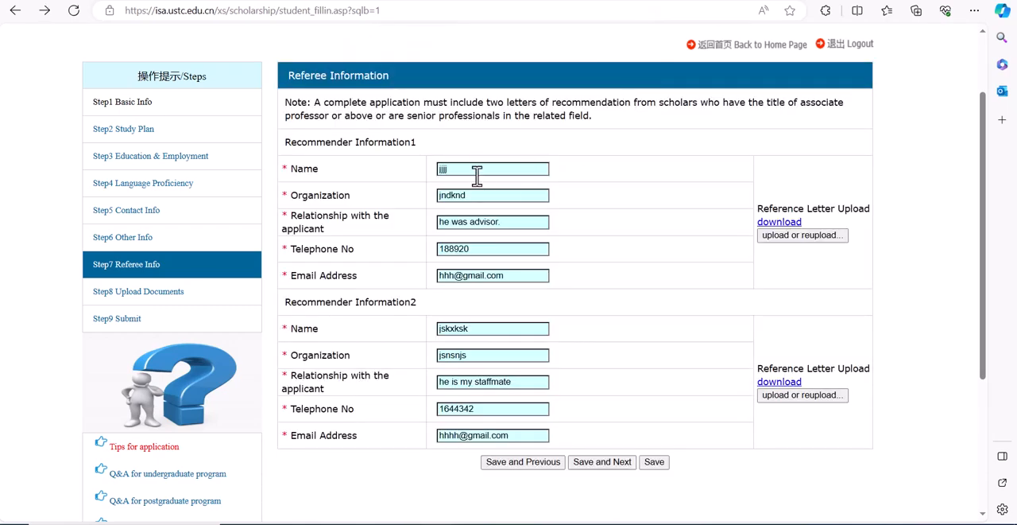
Step: Replace the first recommender's name with a real one and set the organization to Ambo University
{"action": "double_click", "coordinate": [480, 169]}
{"action": "type", "text": "Mohammed"}
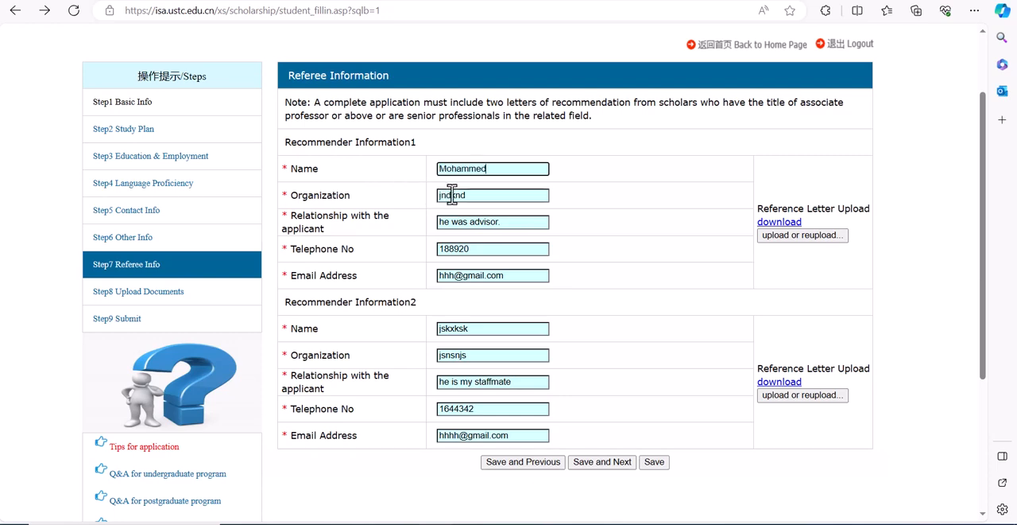
{"action": "key", "text": "Tab"}
{"action": "type", "text": "A"}
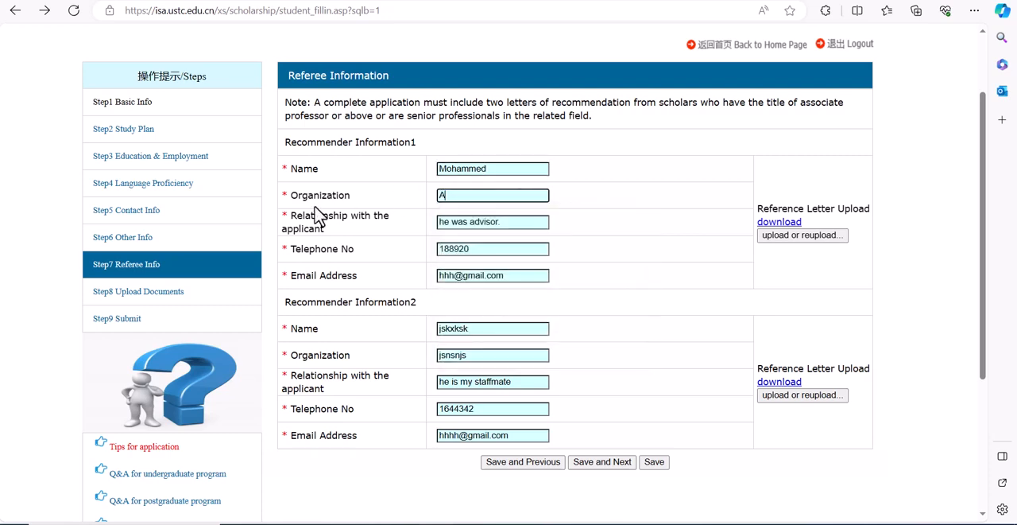
{"action": "type", "text": "mbo University"}
Step: Replace the first recommender's placeholder email address with the recommender's actual email
{"action": "left_click", "coordinate": [455, 275]}
{"action": "key", "text": "Down"}
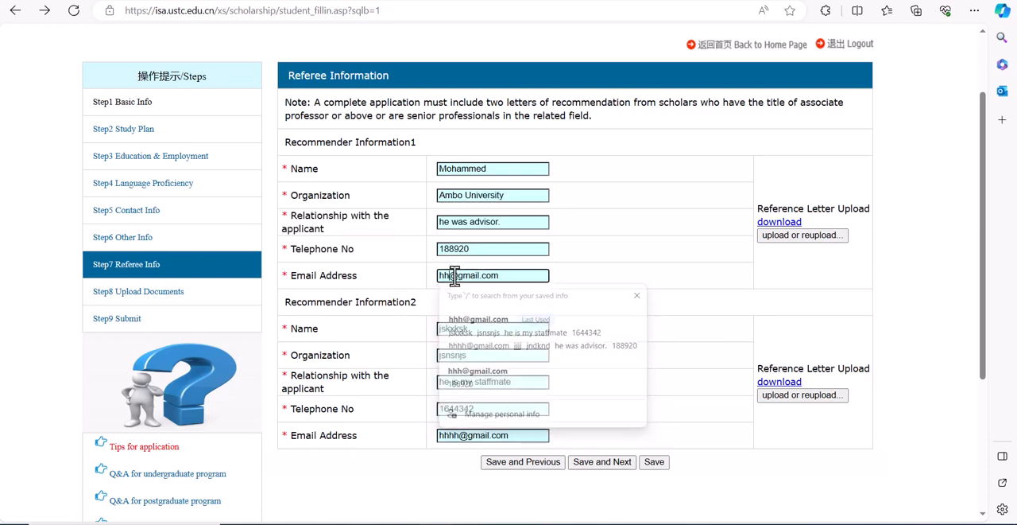
{"action": "key", "text": "Return"}
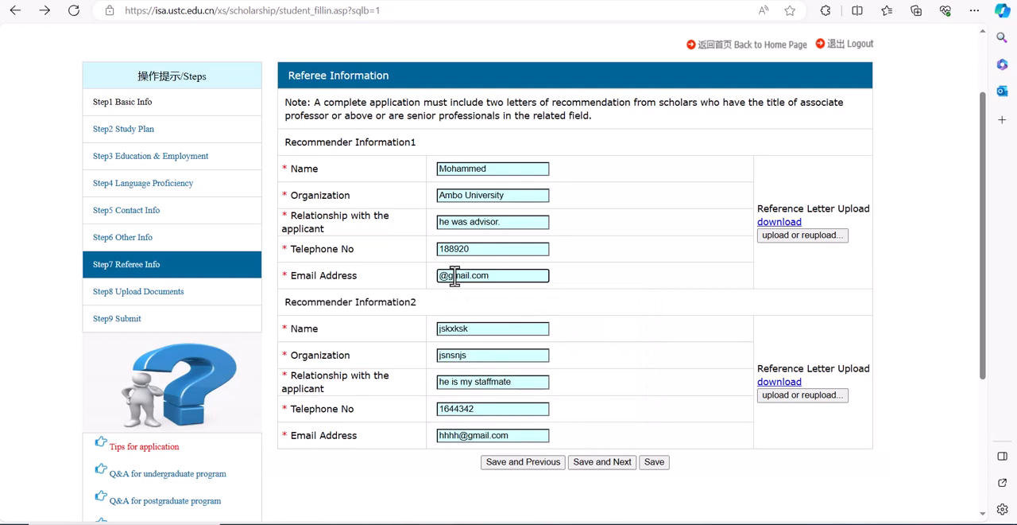
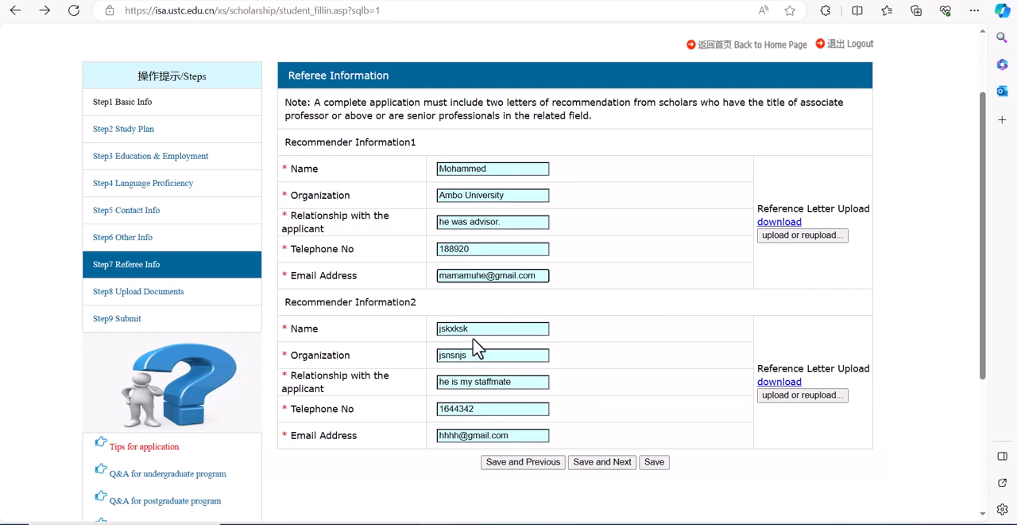
Step: Replace the second recommender's name with a real one and set the organization to Ambo University
{"action": "left_click_drag", "start_coordinate": [487, 332], "coordinate": [355, 334]}
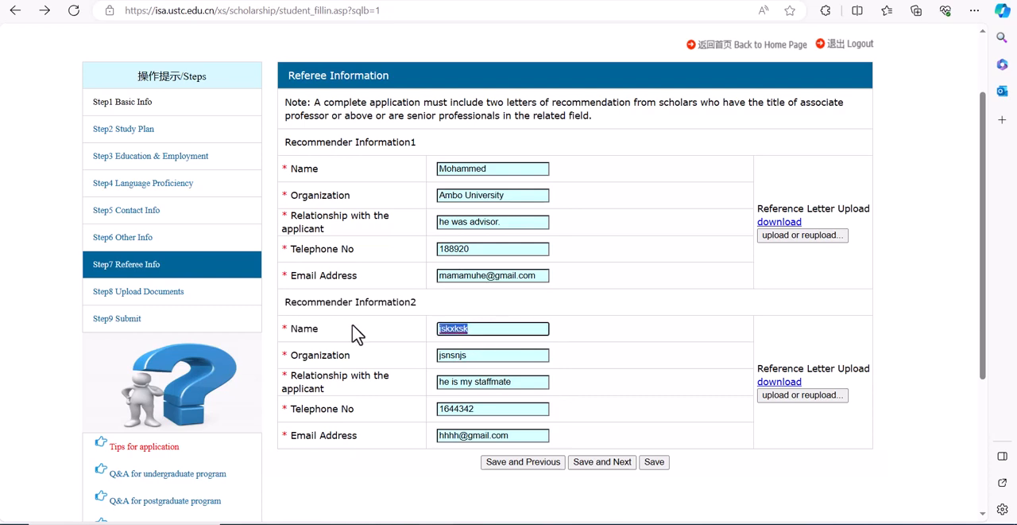
{"action": "type", "text": "Abera"}
{"action": "left_click_drag", "start_coordinate": [474, 350], "coordinate": [337, 350]}
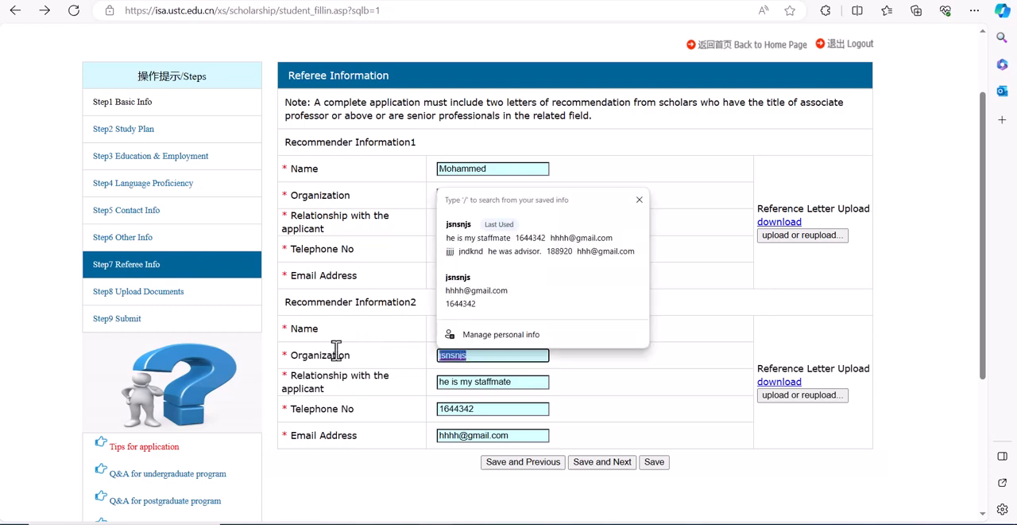
{"action": "type", "text": "Ambo University"}
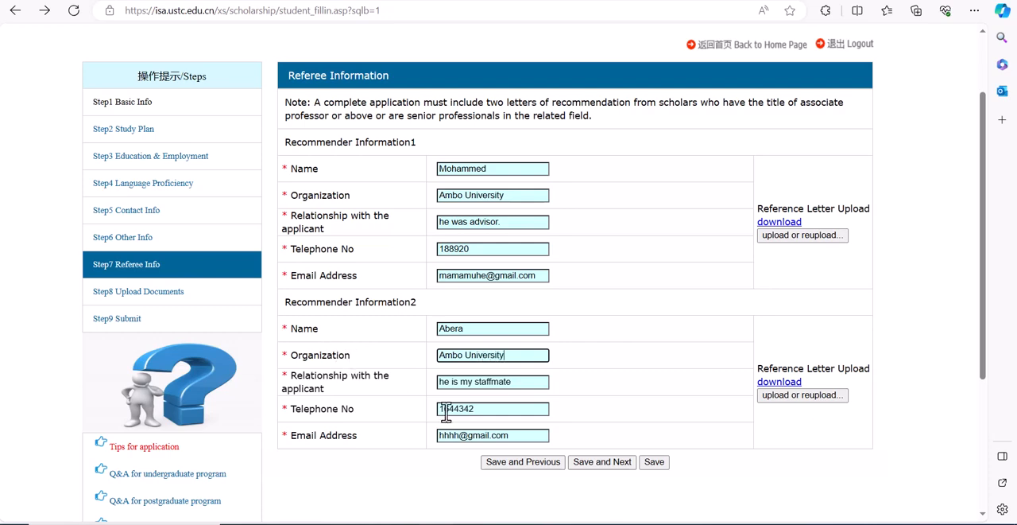
Step: Replace the second recommender's email address, then save the referee information and continue to the next section
{"action": "double_click", "coordinate": [461, 435]}
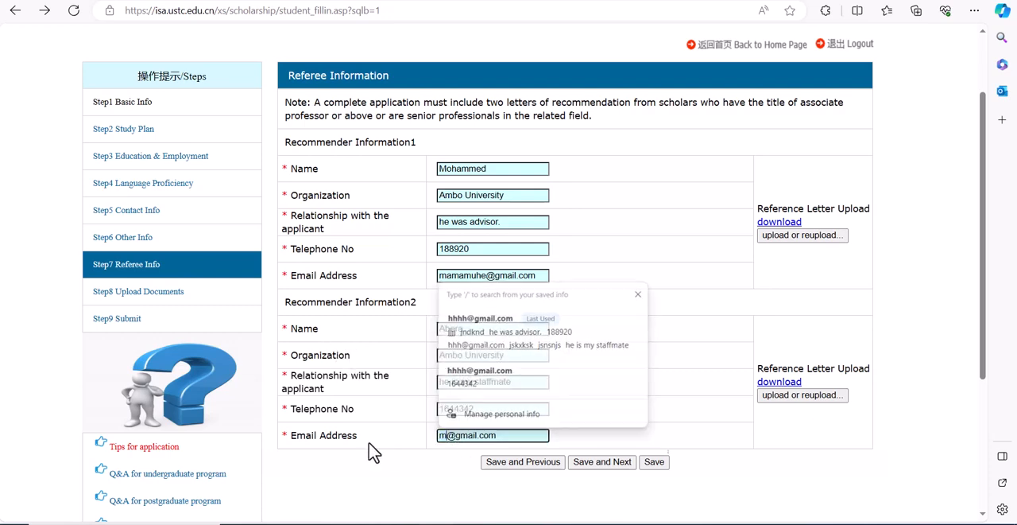
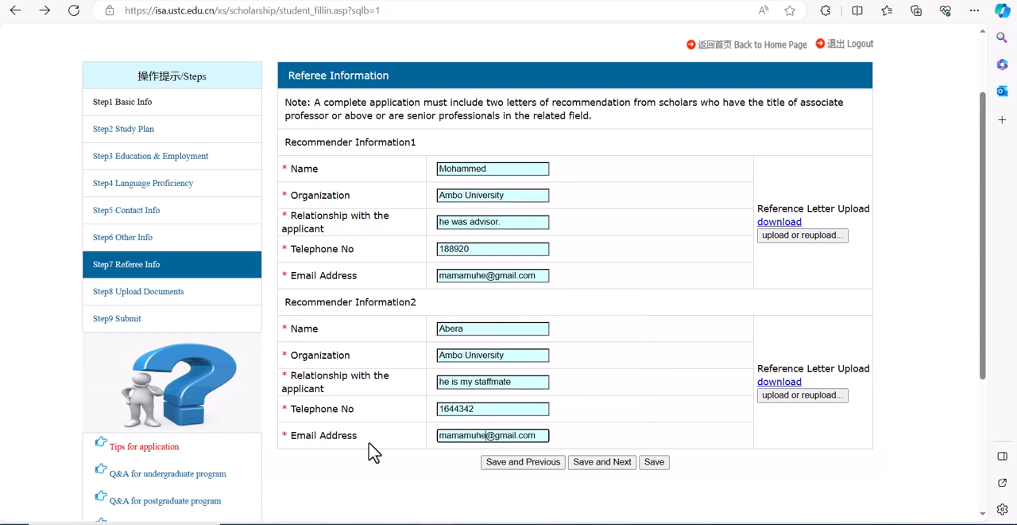
{"action": "left_click", "coordinate": [601, 461]}
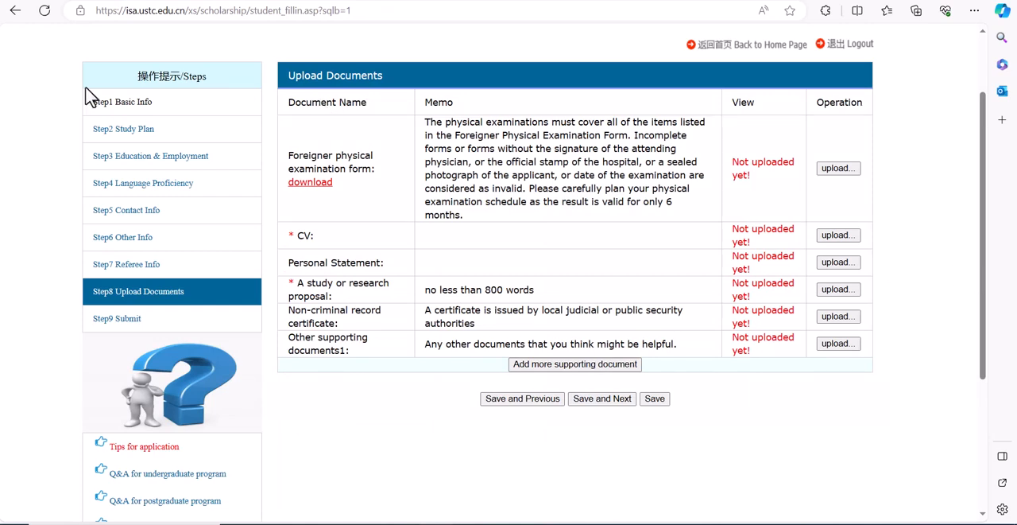
Step: Download the foreigner physical examination form, open the PDF to view it, and return to the application page
{"action": "left_click", "coordinate": [324, 189]}
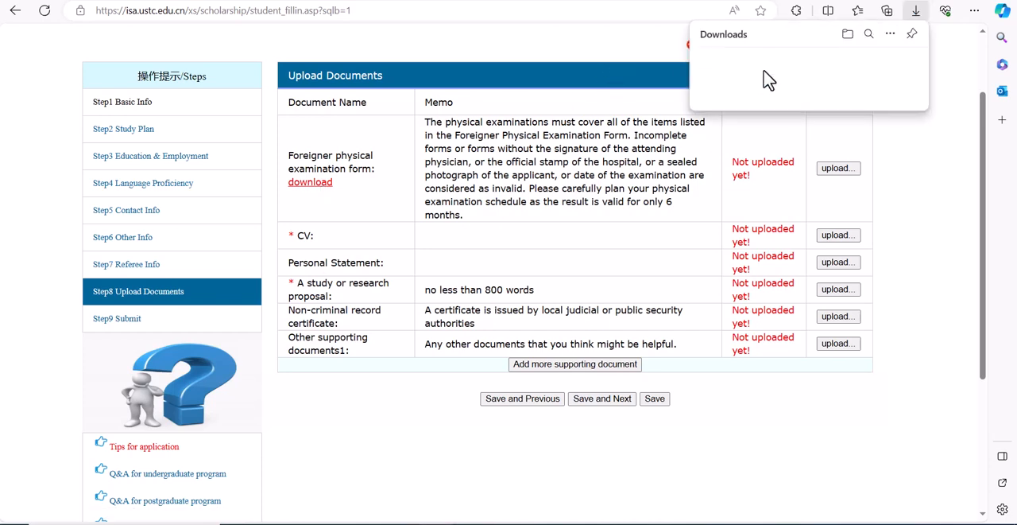
{"action": "left_click", "coordinate": [756, 66]}
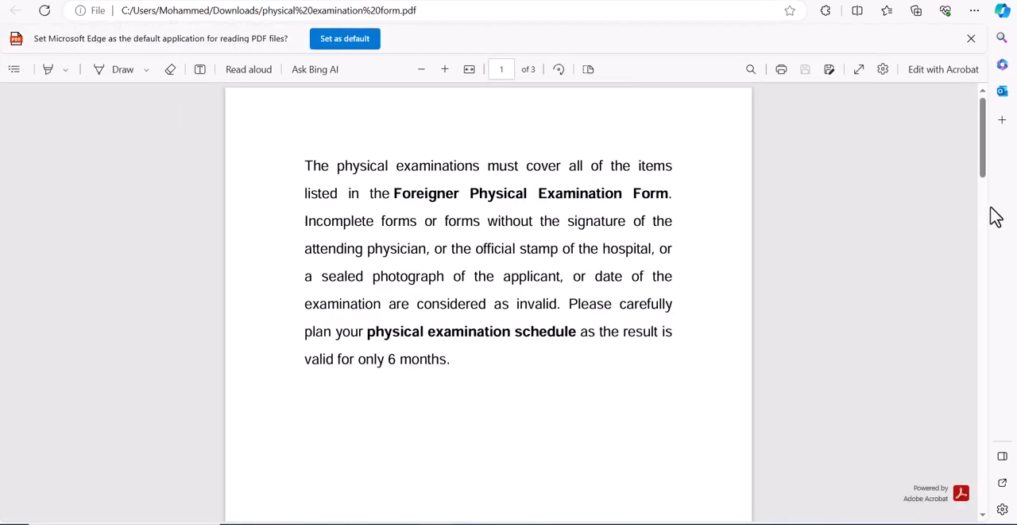
{"action": "left_click_drag", "start_coordinate": [986, 159], "coordinate": [916, 4]}
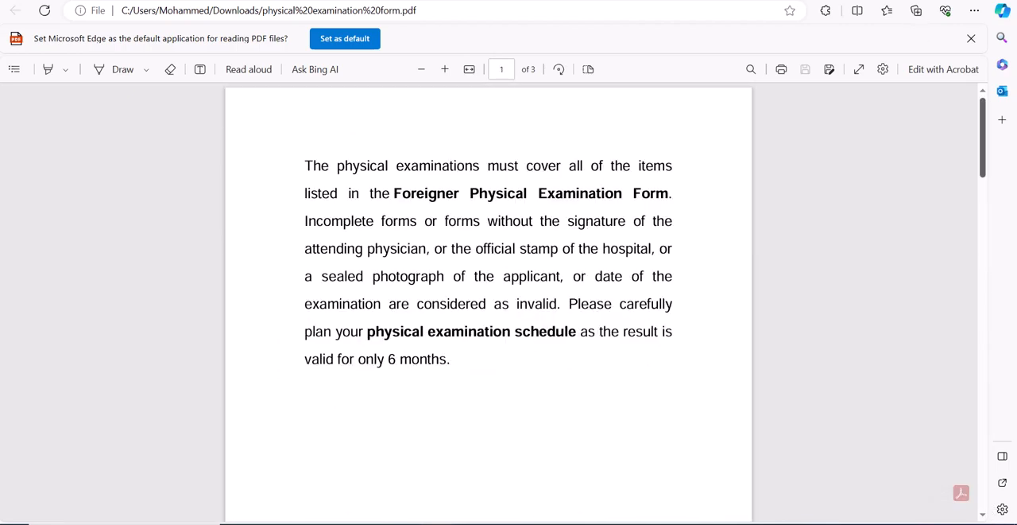
{"action": "key", "text": "ctrl+Tab"}
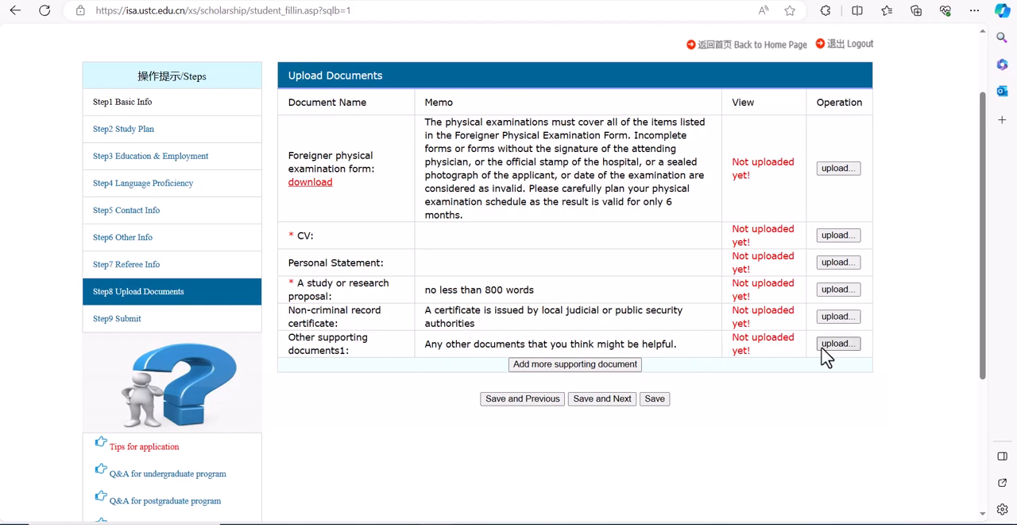
Step: Upload "physical examination form.pdf" from the Downloads folder as the foreigner physical examination form
{"action": "left_click", "coordinate": [839, 169]}
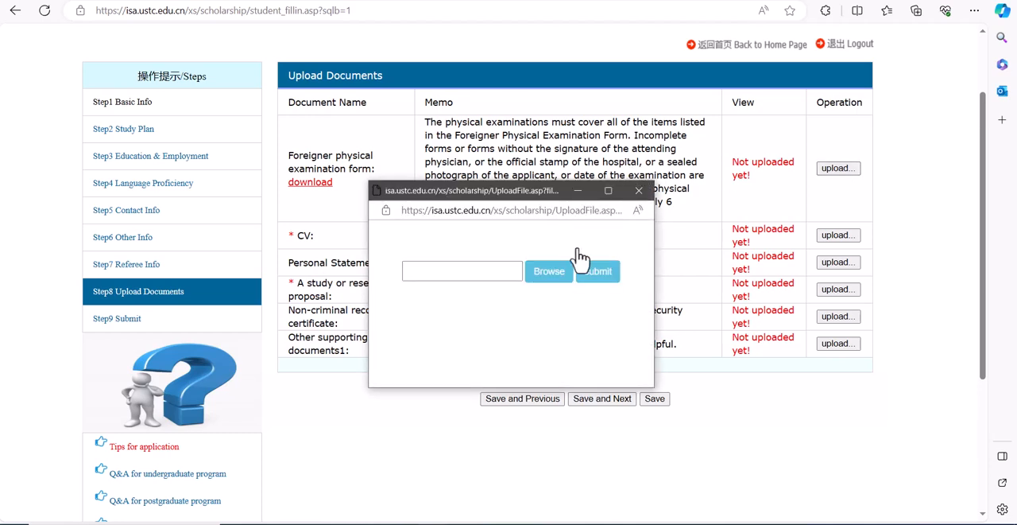
{"action": "left_click", "coordinate": [550, 275]}
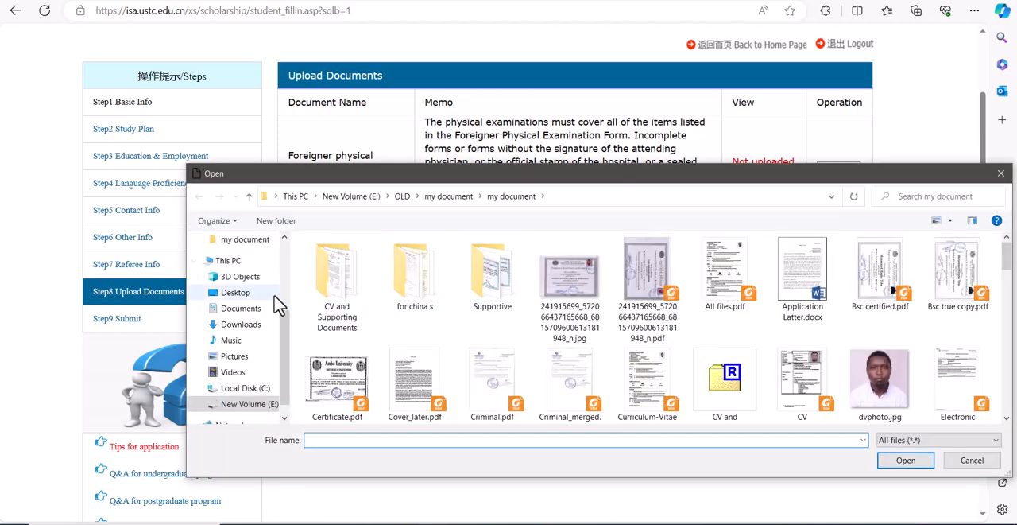
{"action": "left_click", "coordinate": [240, 324]}
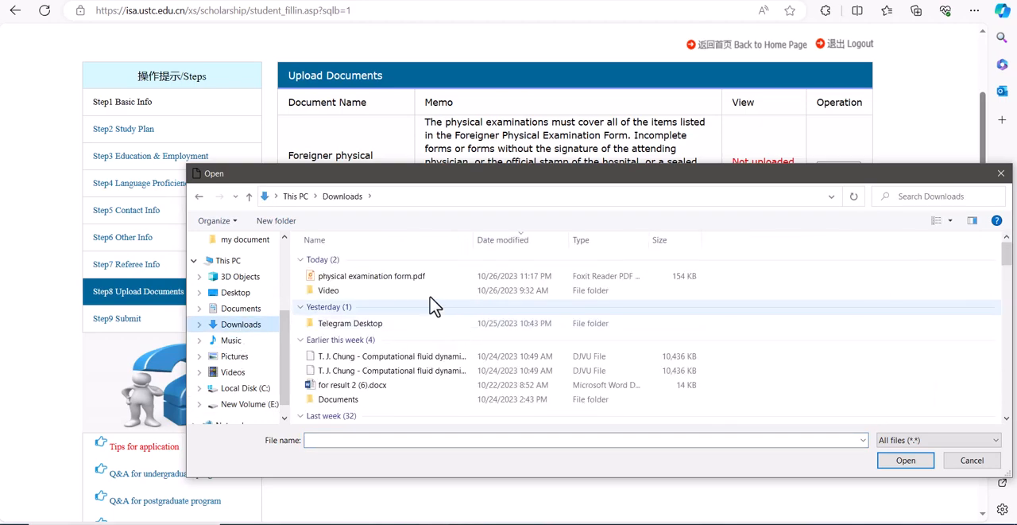
{"action": "left_click", "coordinate": [407, 276]}
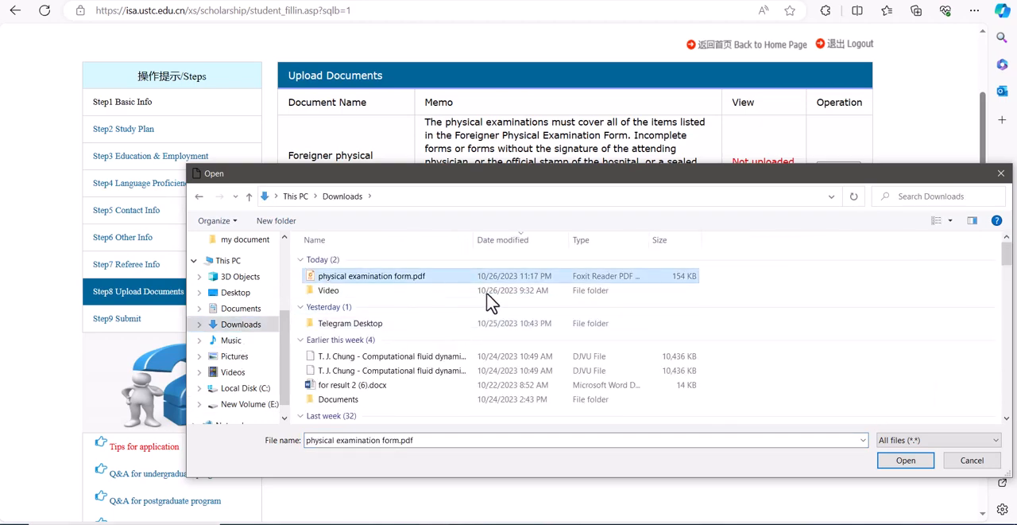
{"action": "left_click", "coordinate": [897, 469]}
{"action": "left_click", "coordinate": [607, 278]}
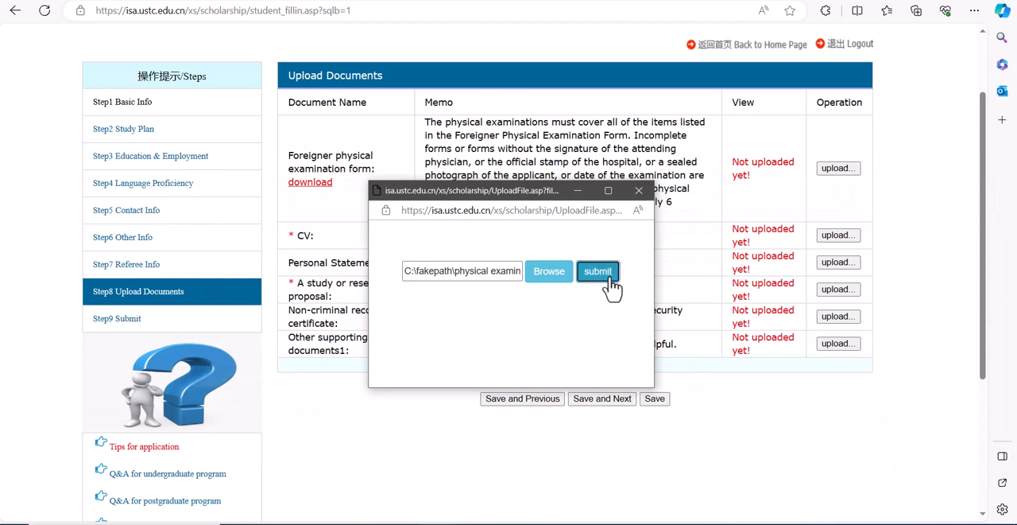
{"action": "key", "text": "Return"}
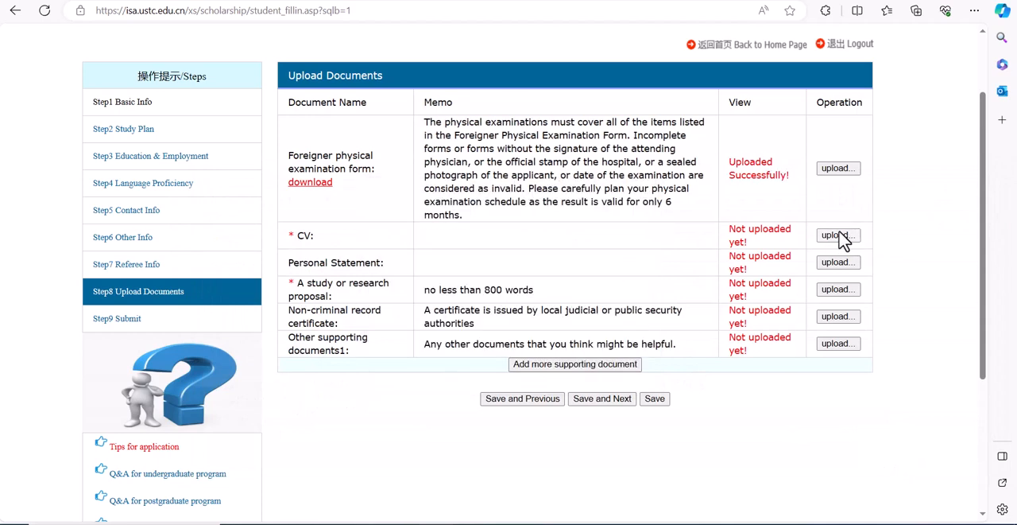
Step: Upload the applicant's curriculum vitae PDF from the my document folder as the CV
{"action": "left_click", "coordinate": [839, 236]}
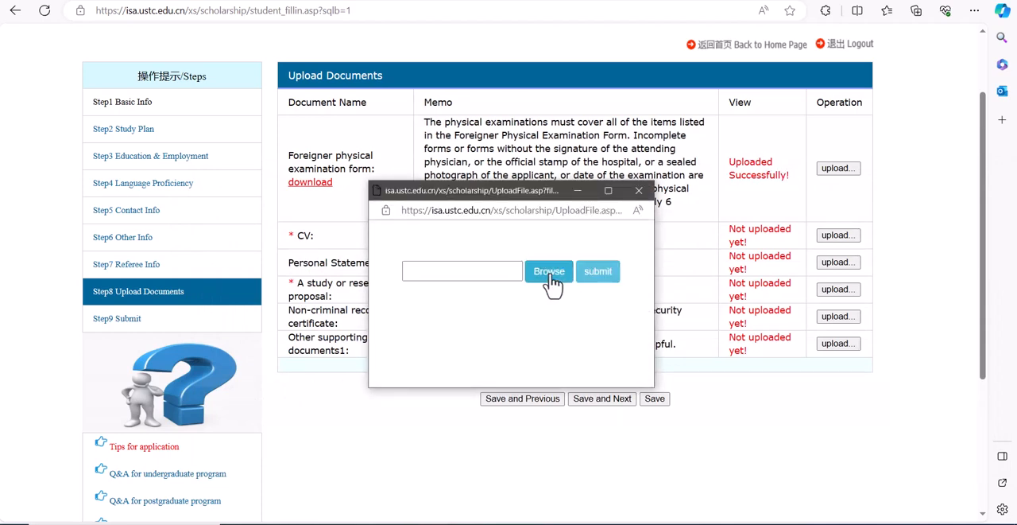
{"action": "left_click", "coordinate": [557, 279]}
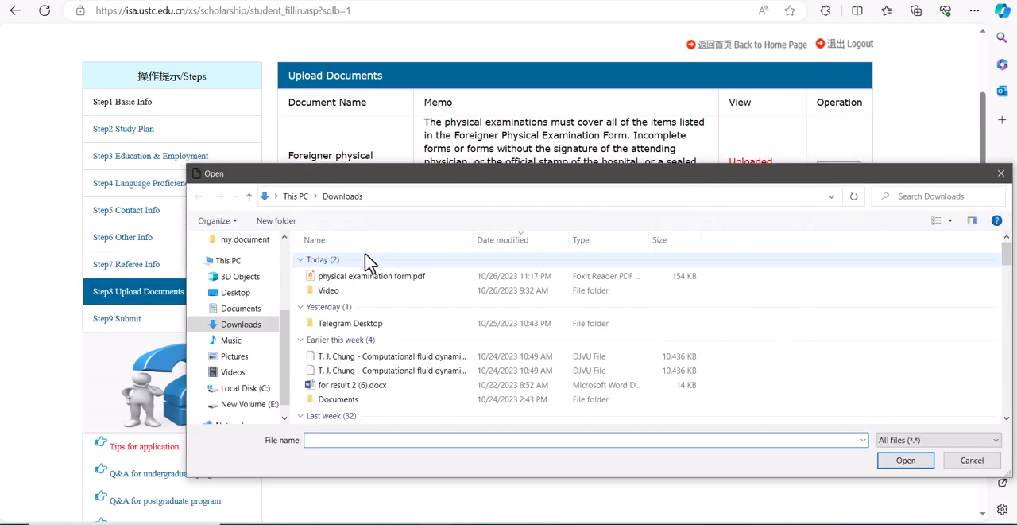
{"action": "left_click", "coordinate": [253, 242]}
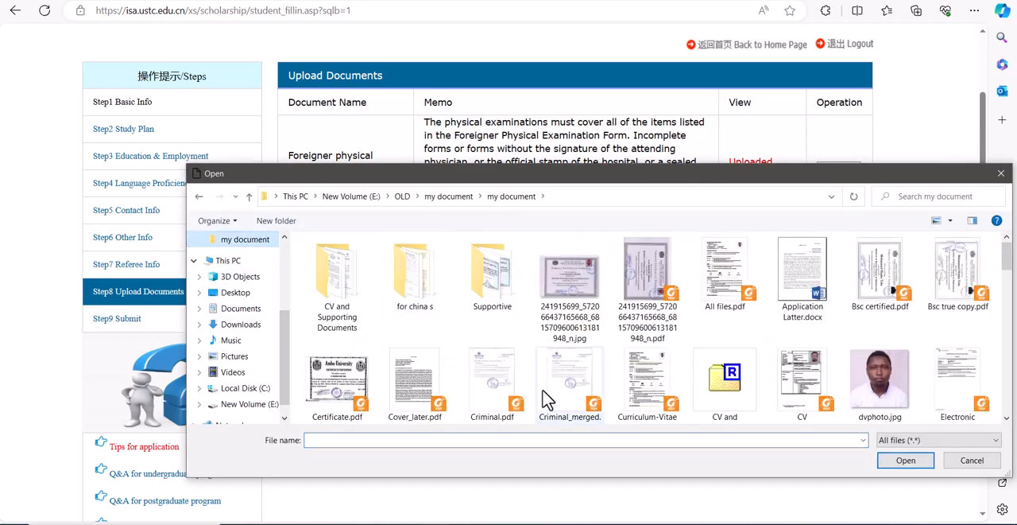
{"action": "left_click", "coordinate": [646, 411]}
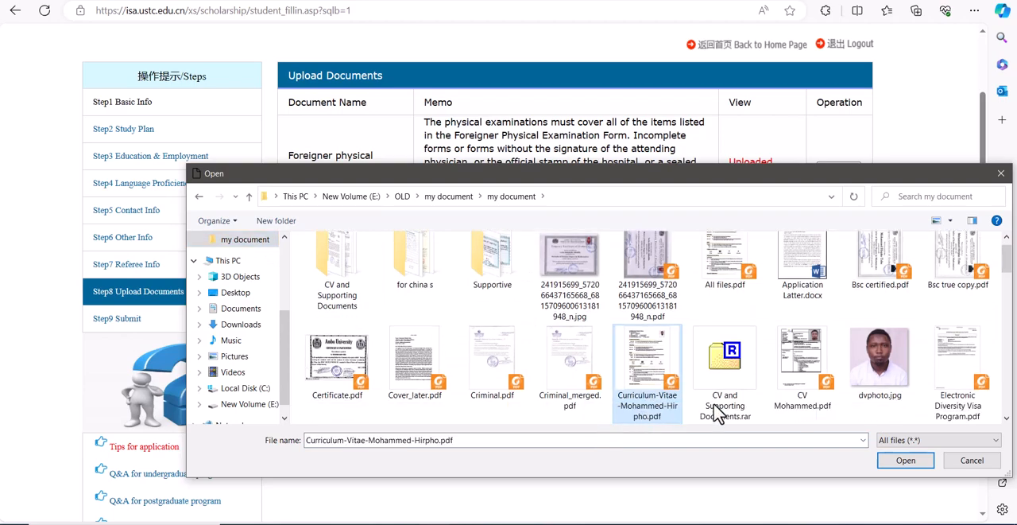
{"action": "left_click", "coordinate": [905, 461]}
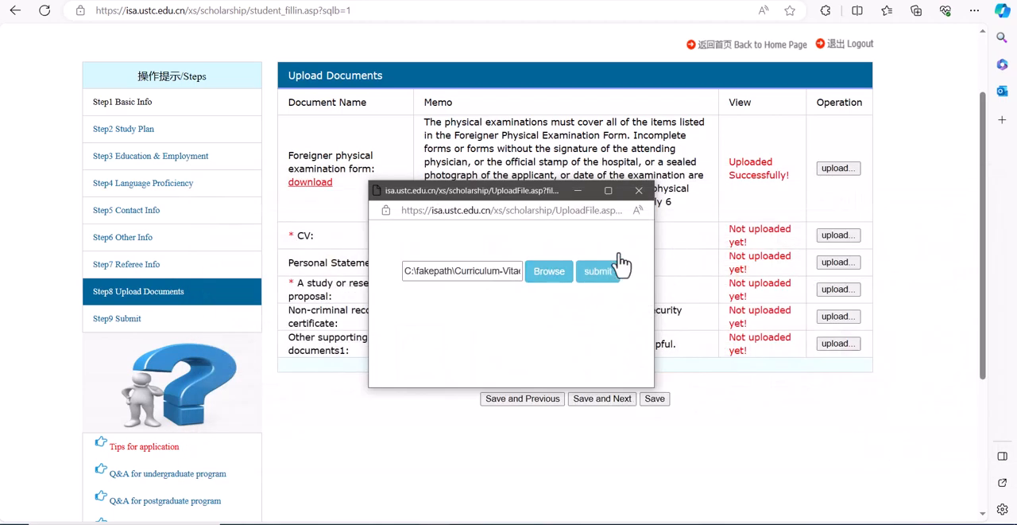
{"action": "left_click", "coordinate": [616, 269]}
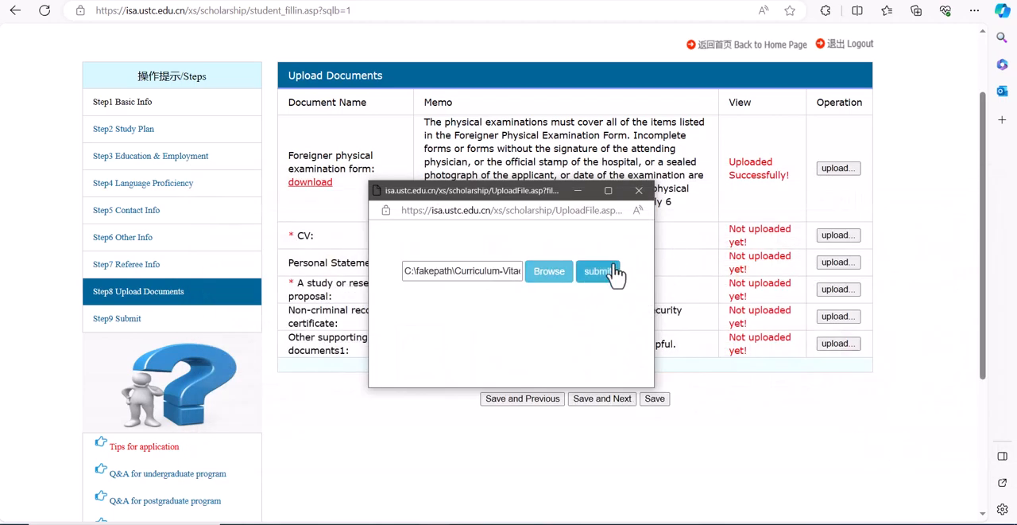
{"action": "left_click", "coordinate": [841, 291]}
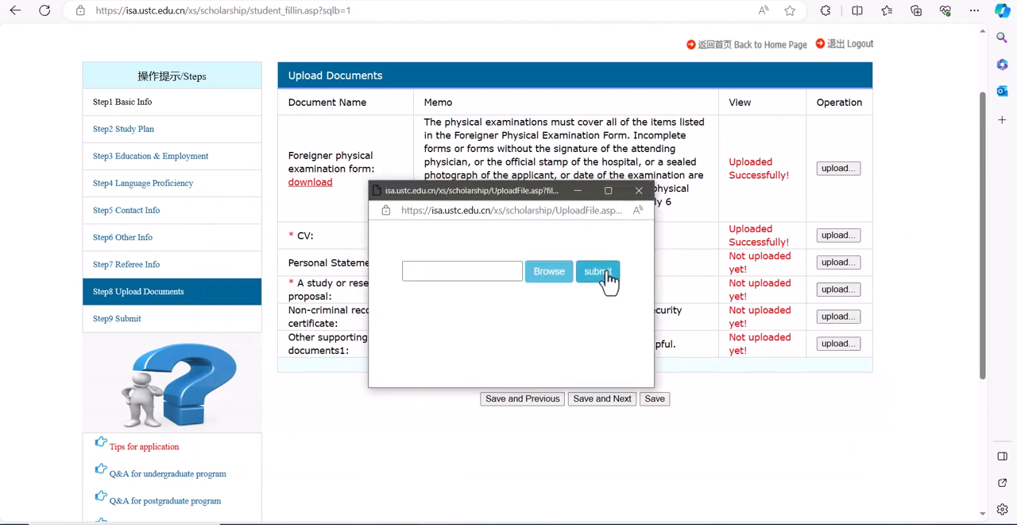
{"action": "left_click", "coordinate": [600, 274]}
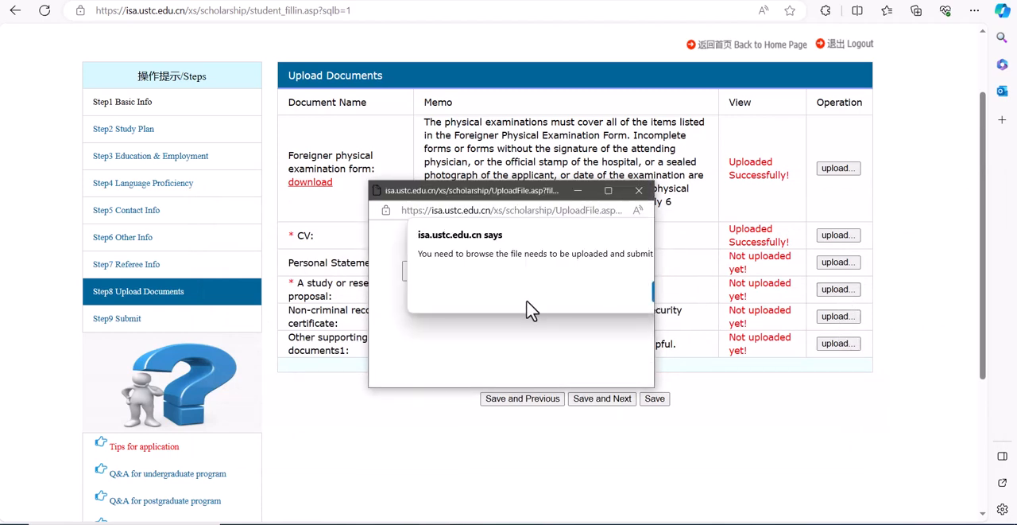
{"action": "left_click", "coordinate": [649, 192]}
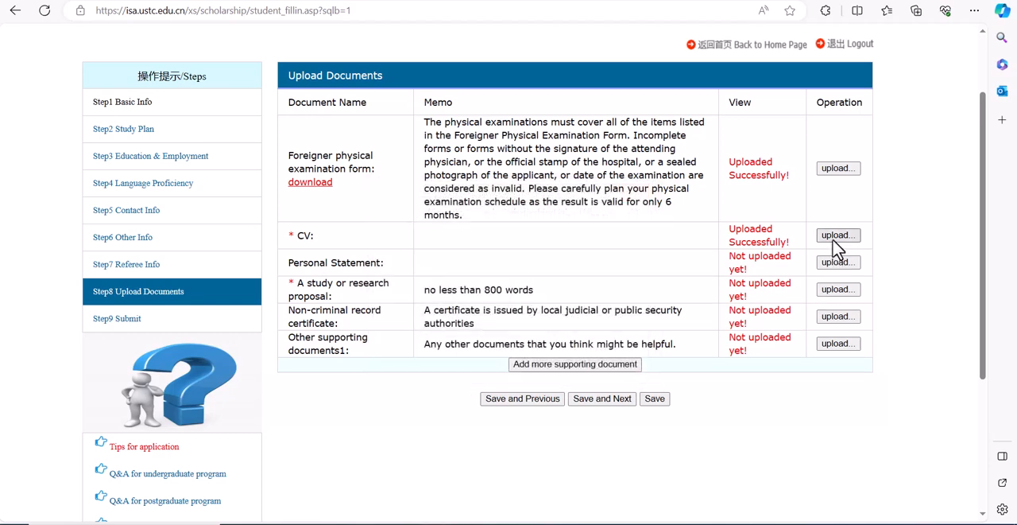
Step: Upload "PhD RESEARCH PROPOSAL.pdf" from the "for china s" folder as the Personal Statement
{"action": "left_click", "coordinate": [837, 263]}
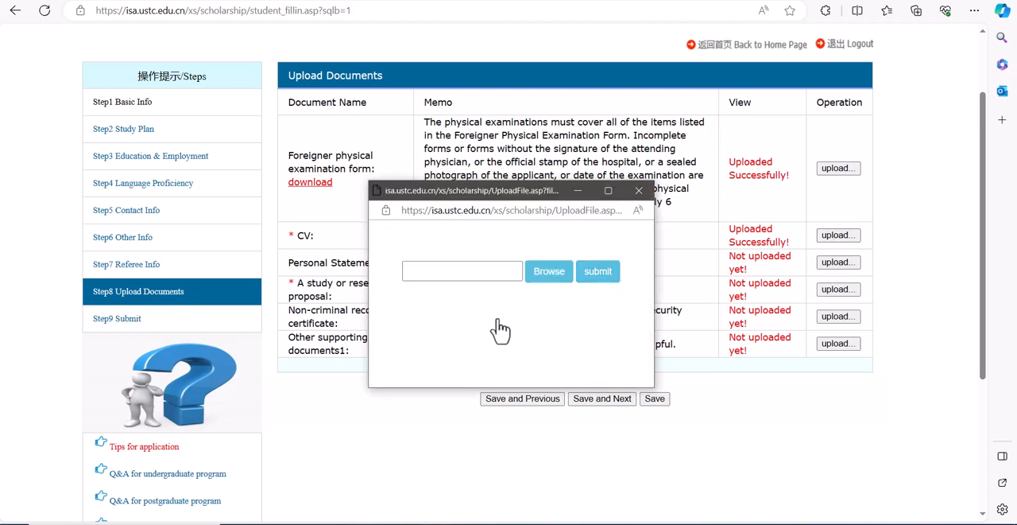
{"action": "left_click", "coordinate": [544, 281]}
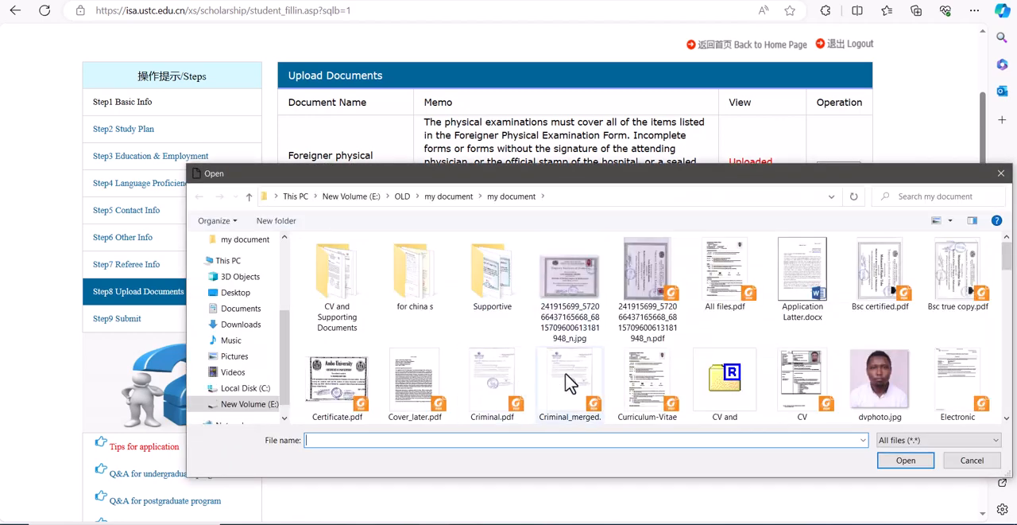
{"action": "left_click", "coordinate": [568, 380]}
{"action": "left_click", "coordinate": [674, 392]}
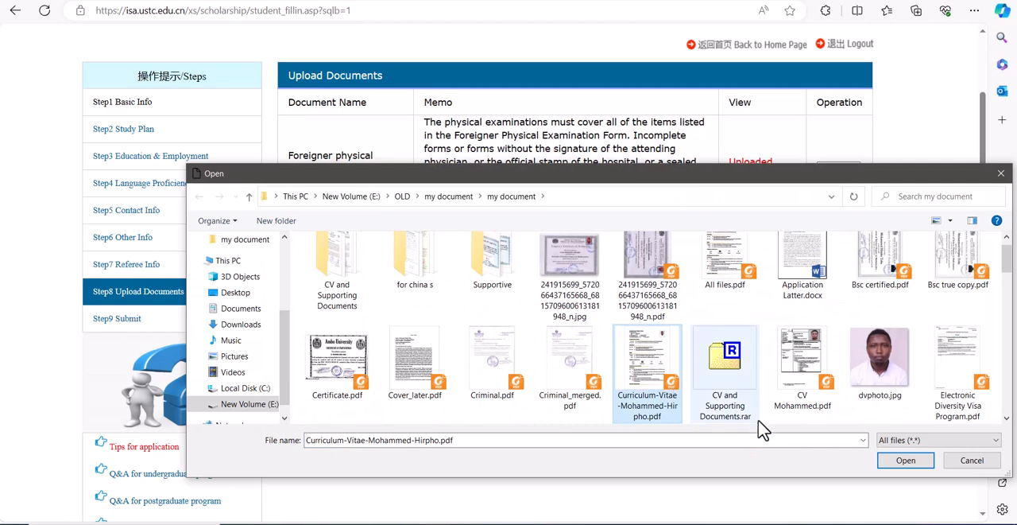
{"action": "double_click", "coordinate": [441, 289]}
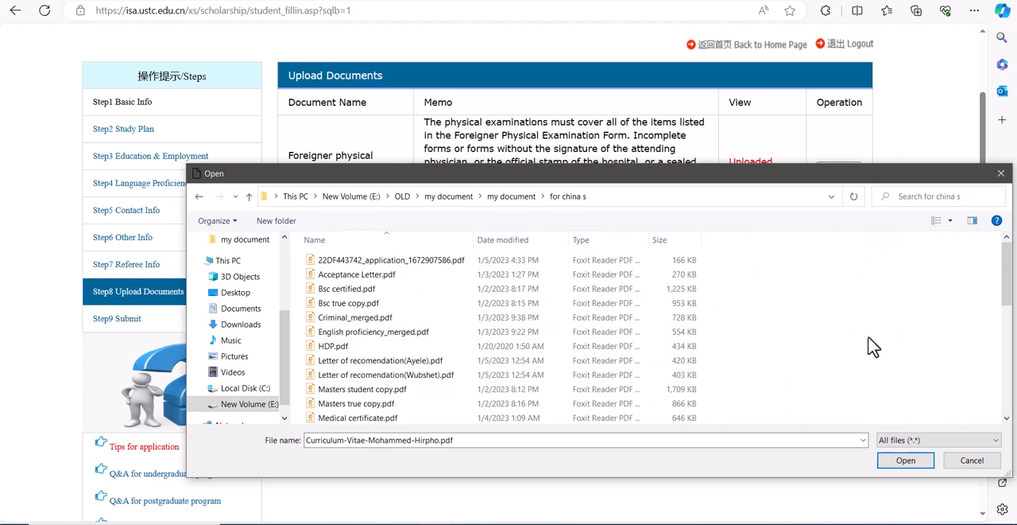
{"action": "left_click_drag", "start_coordinate": [1006, 284], "coordinate": [1007, 425]}
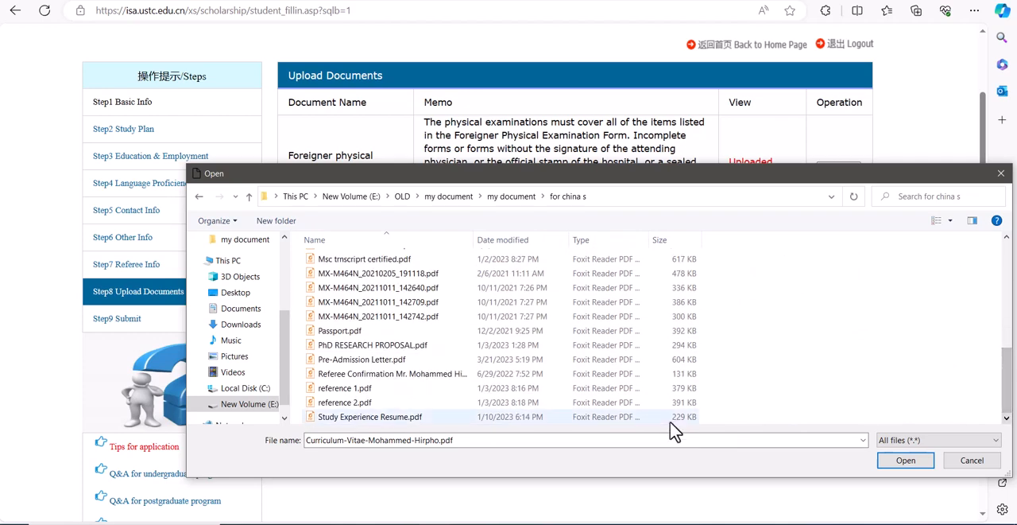
{"action": "left_click", "coordinate": [421, 345]}
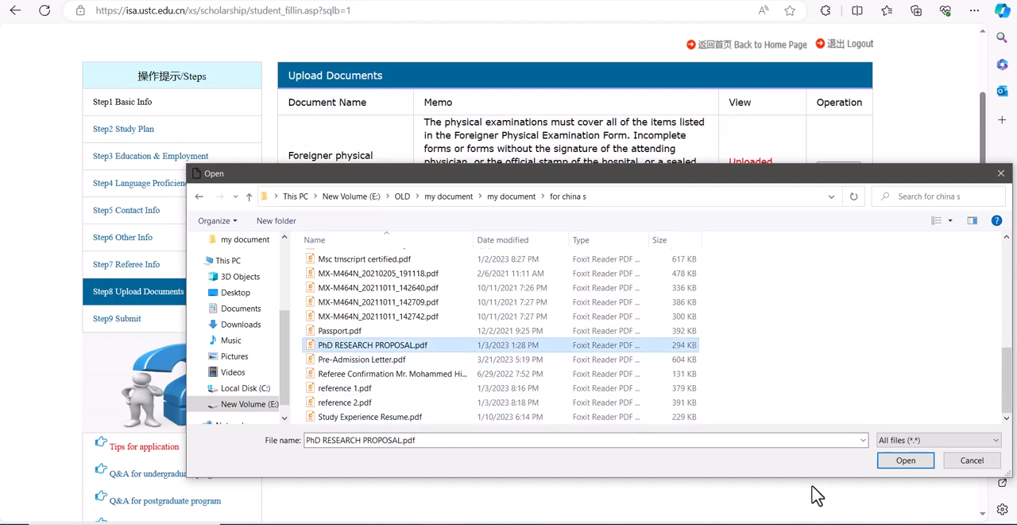
{"action": "left_click", "coordinate": [884, 464]}
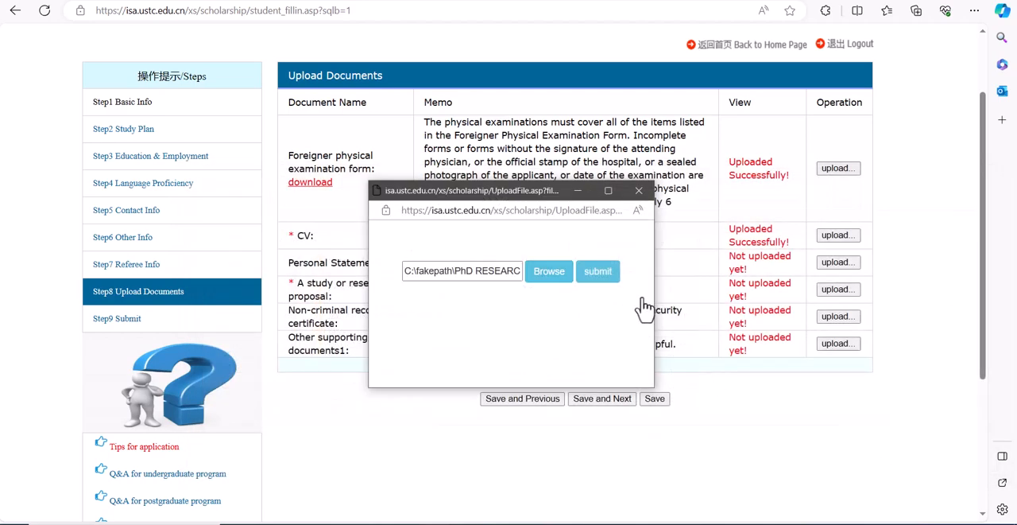
{"action": "left_click", "coordinate": [599, 272]}
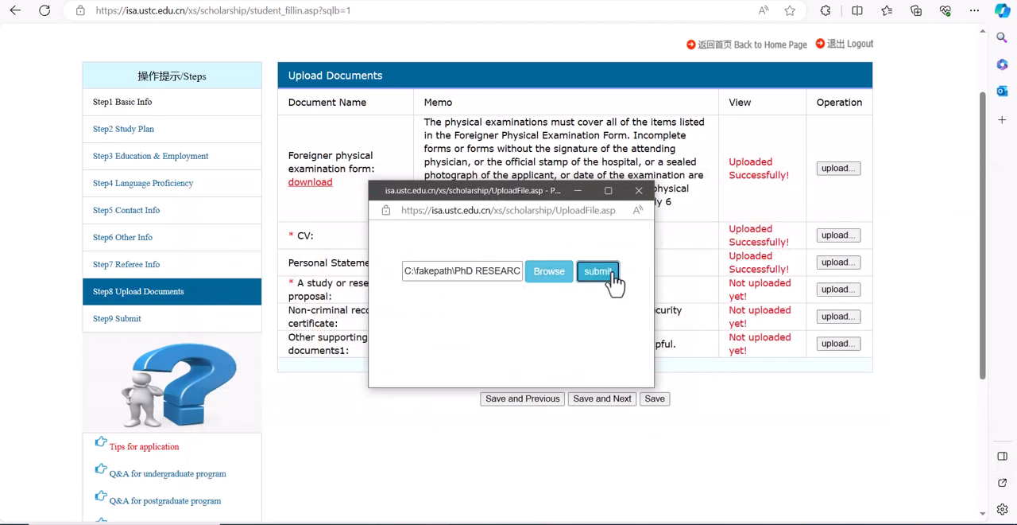
{"action": "left_click", "coordinate": [644, 191]}
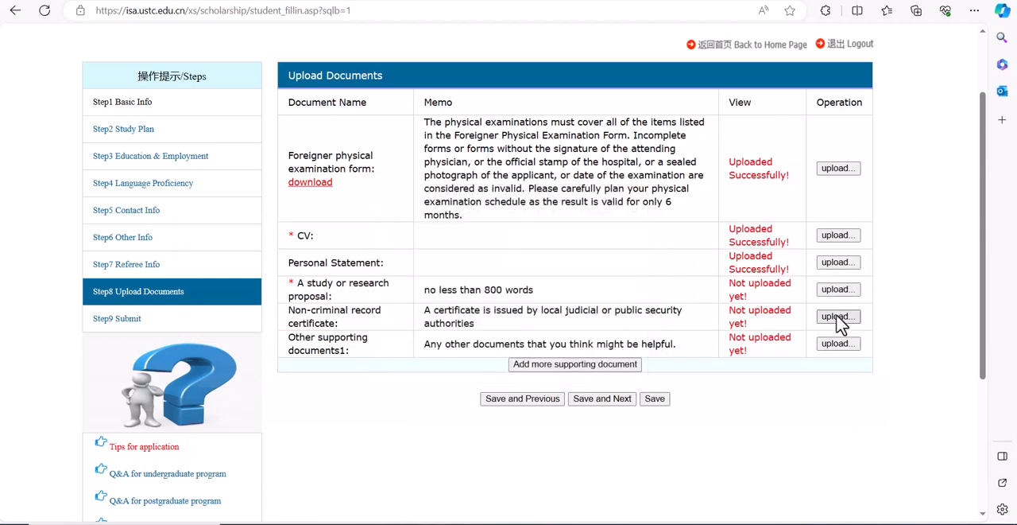
Step: Upload "Criminal_merged.pdf" from the my document folder as the non-criminal record certificate
{"action": "left_click", "coordinate": [839, 317]}
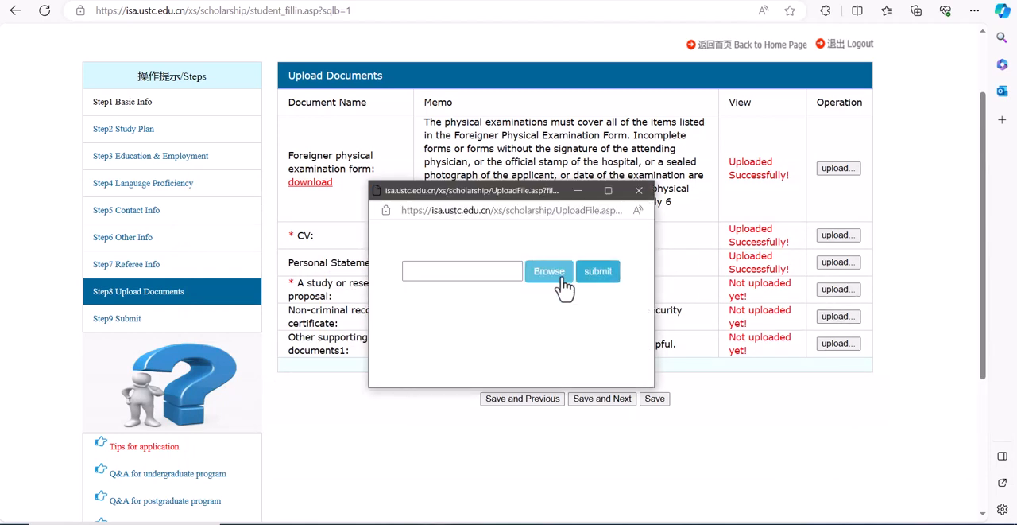
{"action": "left_click", "coordinate": [550, 273]}
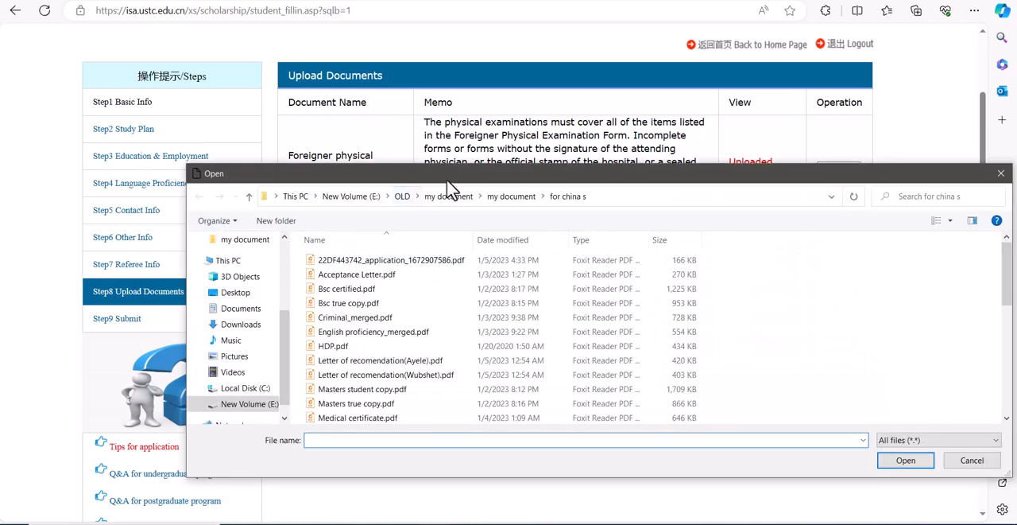
{"action": "left_click", "coordinate": [511, 196]}
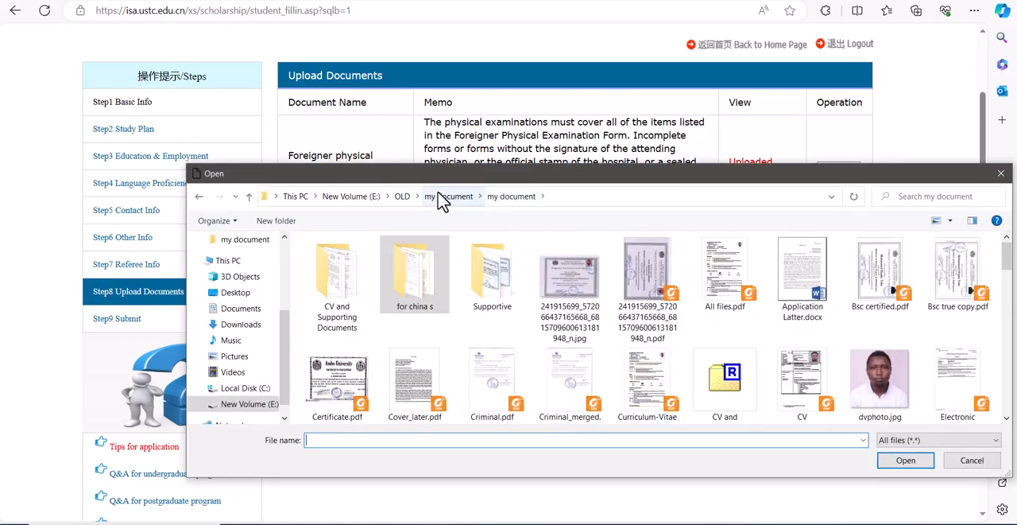
{"action": "left_click", "coordinate": [570, 382]}
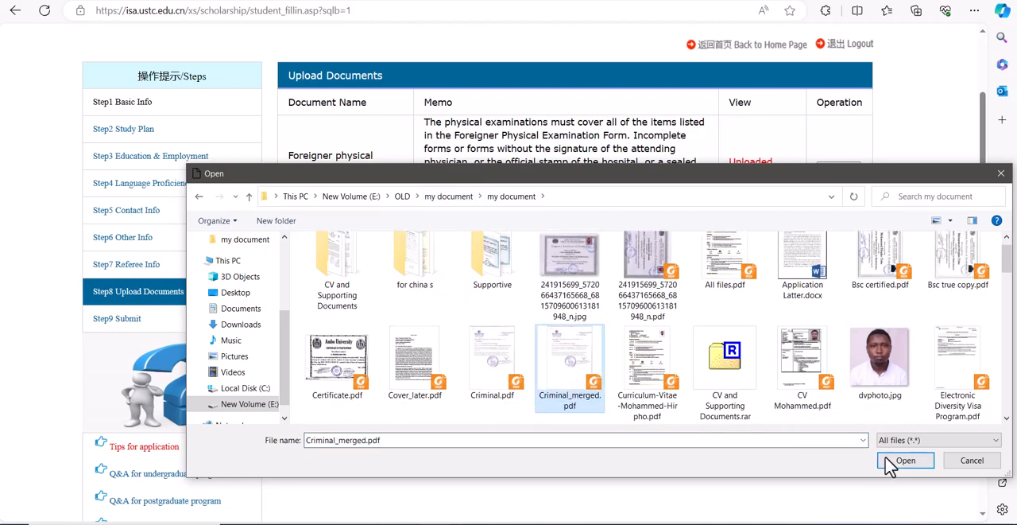
{"action": "left_click", "coordinate": [889, 463]}
{"action": "left_click", "coordinate": [602, 272]}
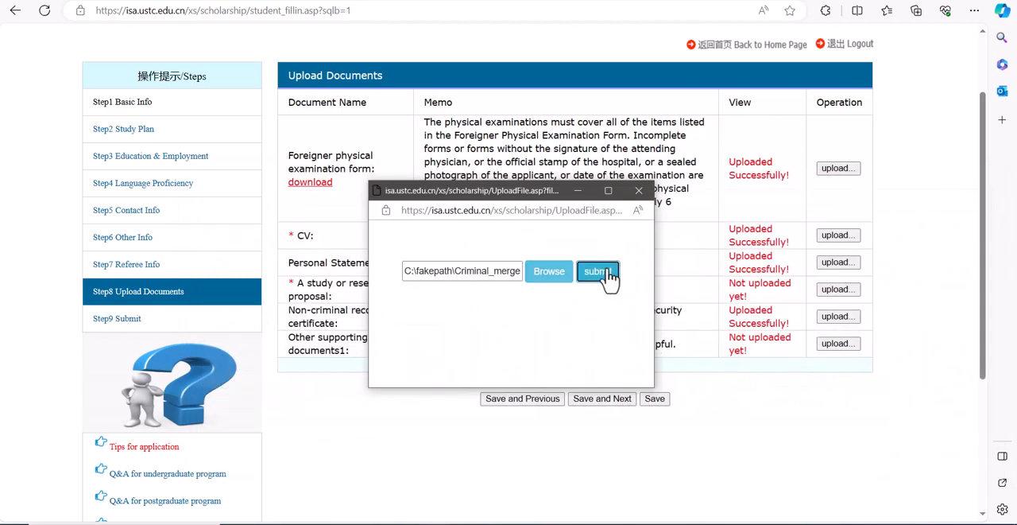
{"action": "left_click", "coordinate": [639, 191]}
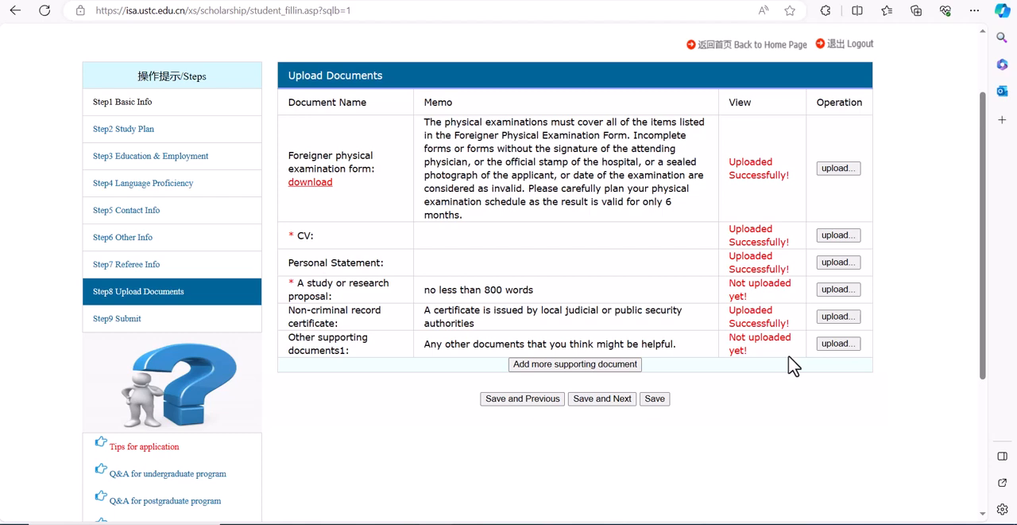
Step: Upload the applicant's PDF numbered (16) from the Supportive folder as Other supporting documents1 and try to save and continue
{"action": "left_click", "coordinate": [838, 344]}
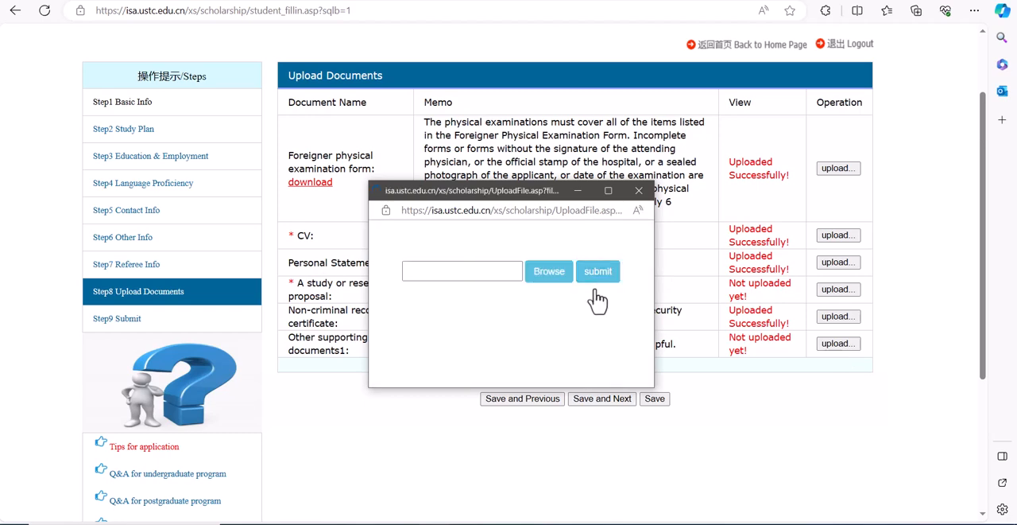
{"action": "left_click", "coordinate": [559, 275]}
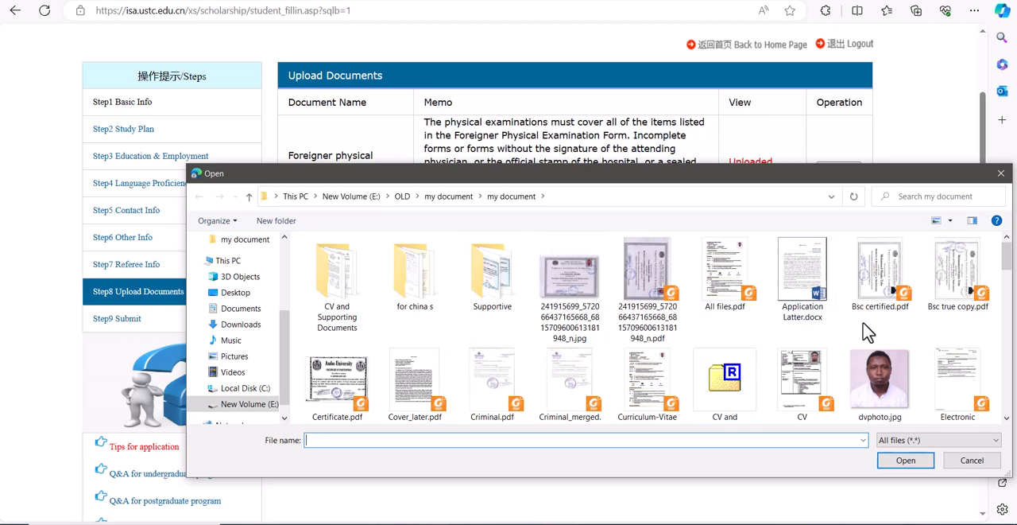
{"action": "double_click", "coordinate": [501, 302]}
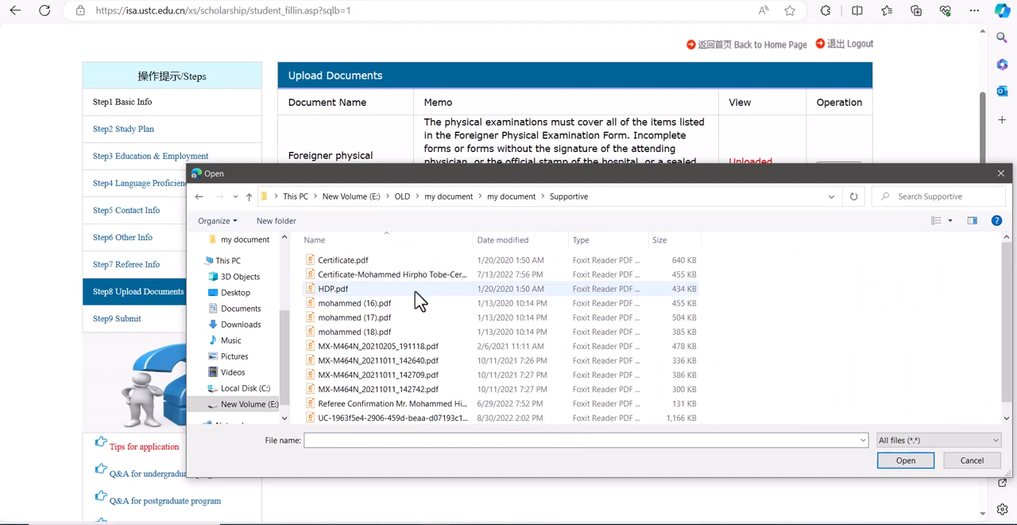
{"action": "left_click", "coordinate": [390, 302]}
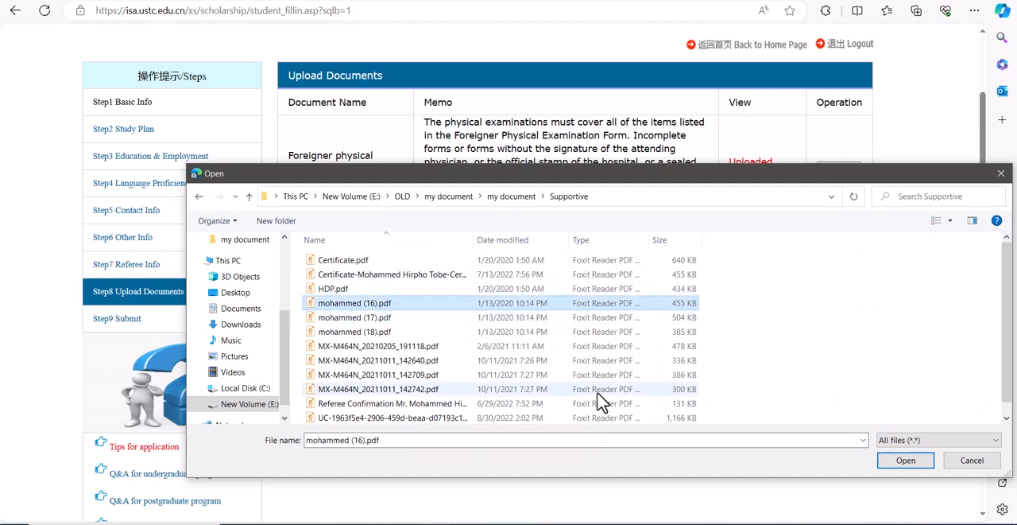
{"action": "left_click", "coordinate": [905, 461]}
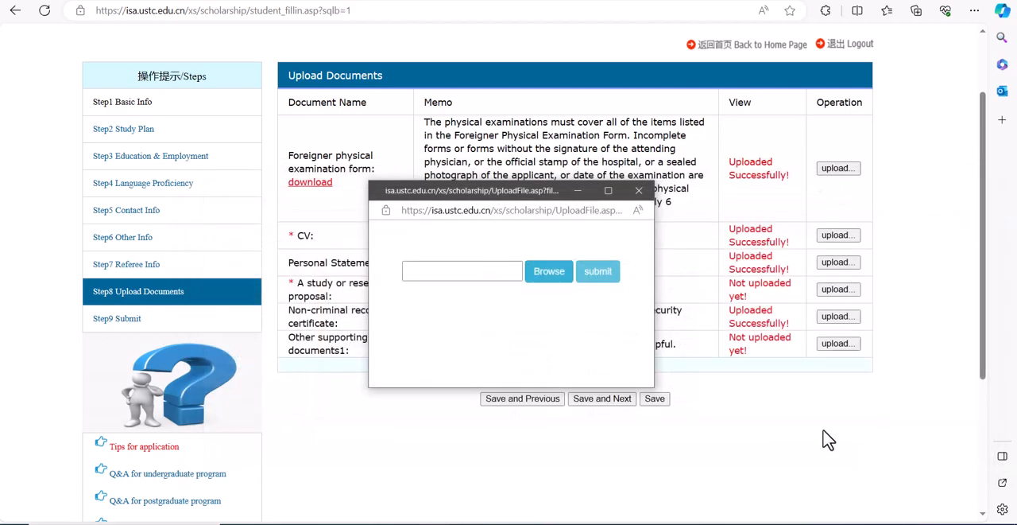
{"action": "left_click", "coordinate": [597, 275]}
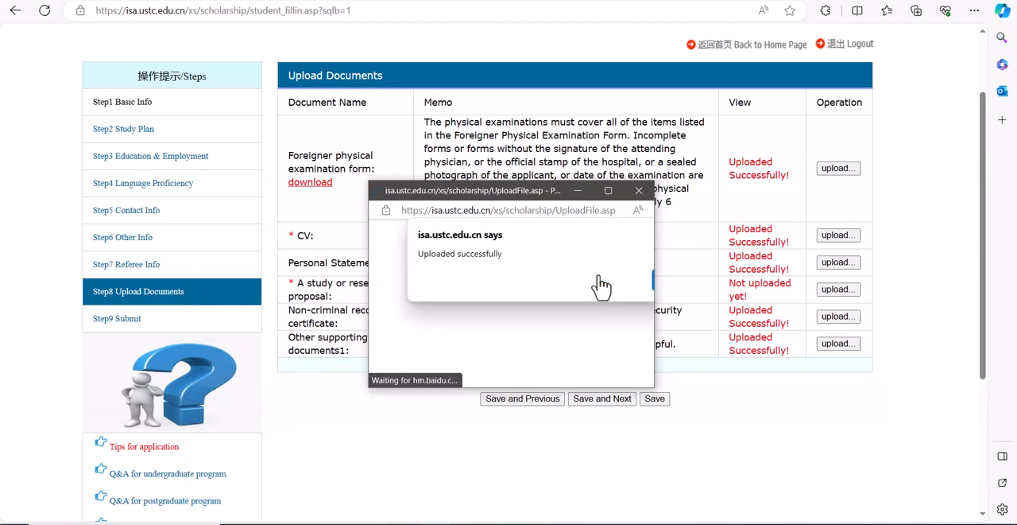
{"action": "left_click", "coordinate": [642, 192]}
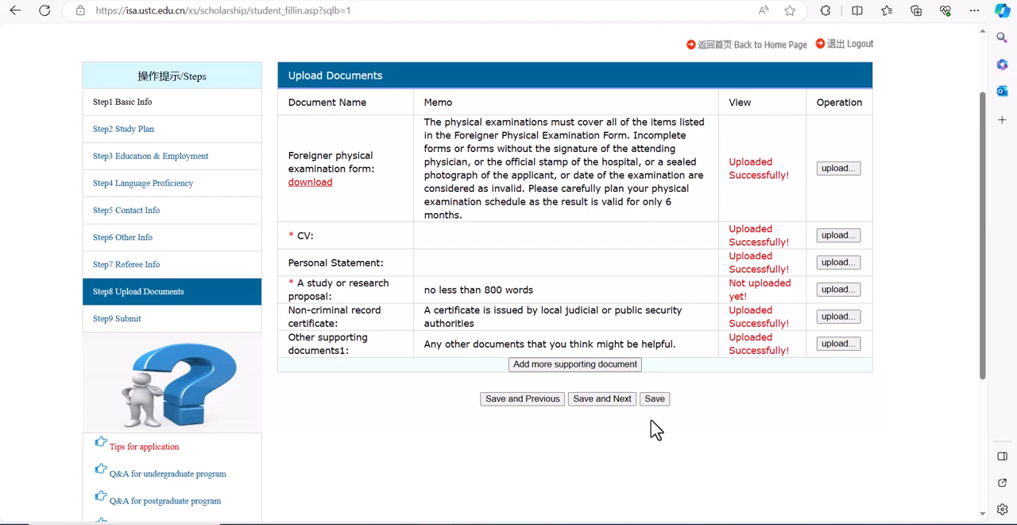
{"action": "left_click", "coordinate": [589, 403]}
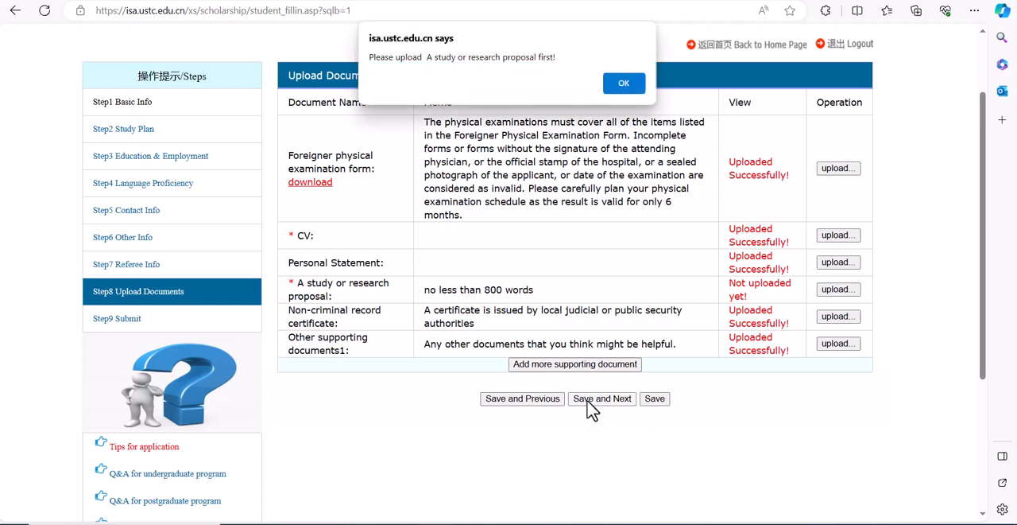
{"action": "left_click", "coordinate": [624, 89]}
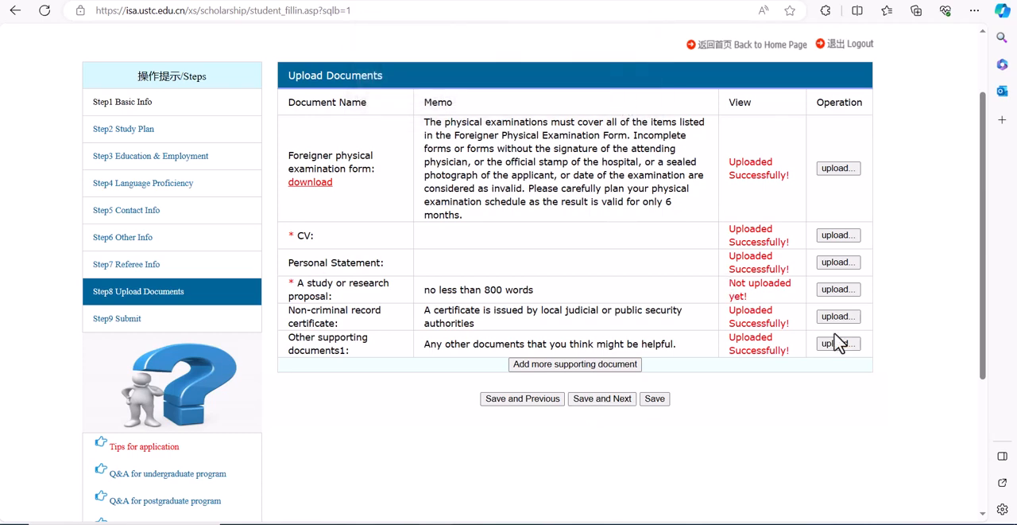
Step: Upload "MX-M464N_20211011_142640.pdf" from the Supportive folder as the study or research proposal, and save and continue to the submission section
{"action": "left_click", "coordinate": [842, 291]}
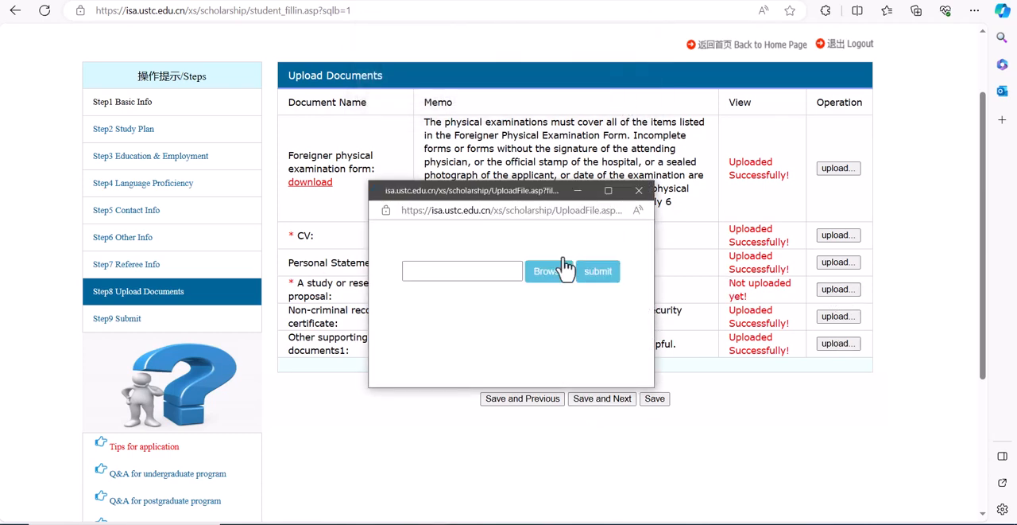
{"action": "left_click", "coordinate": [554, 279]}
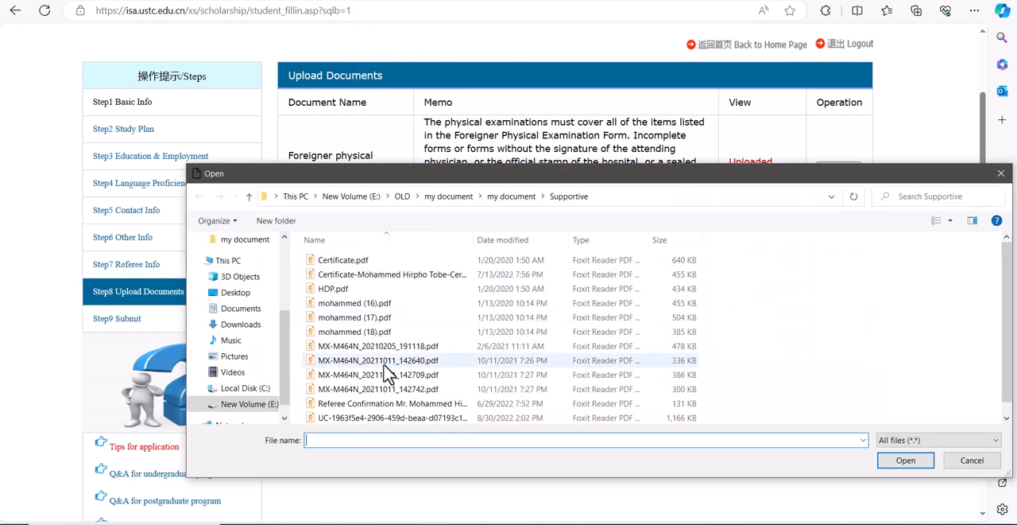
{"action": "left_click", "coordinate": [378, 360]}
{"action": "left_click", "coordinate": [903, 460]}
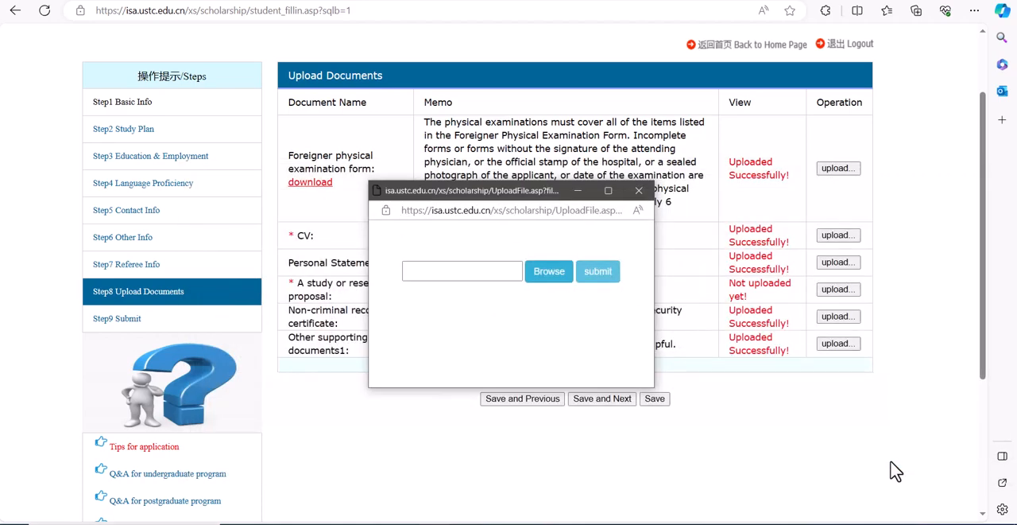
{"action": "left_click", "coordinate": [604, 274]}
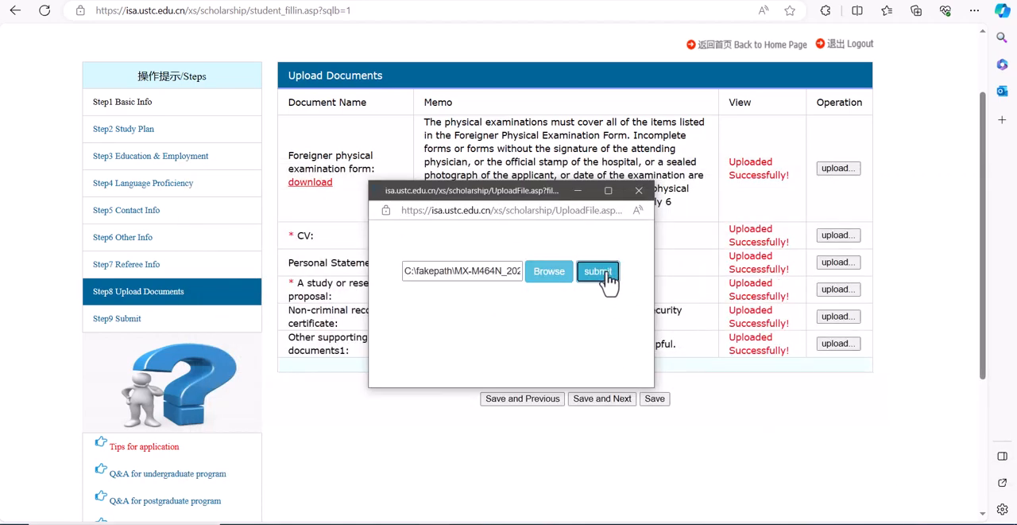
{"action": "left_click", "coordinate": [639, 190]}
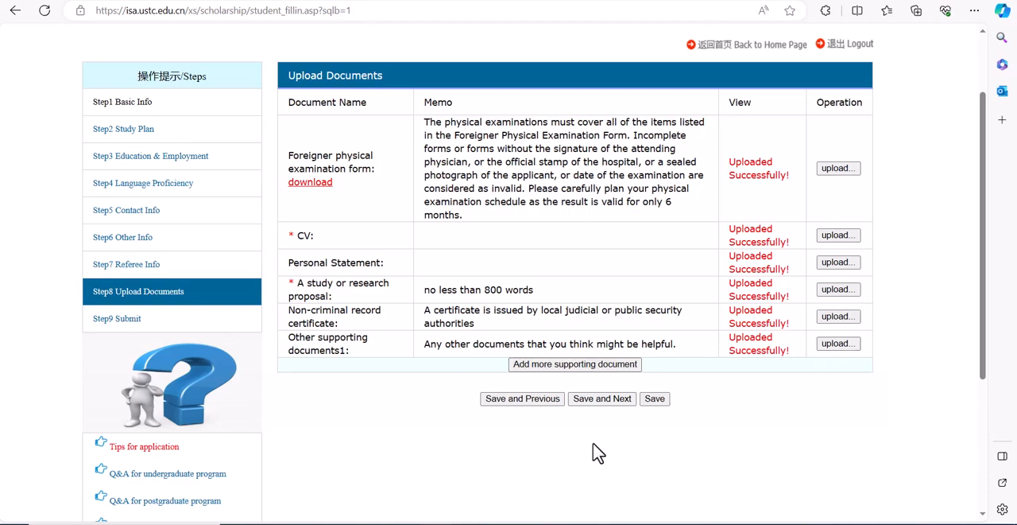
{"action": "left_click", "coordinate": [597, 400]}
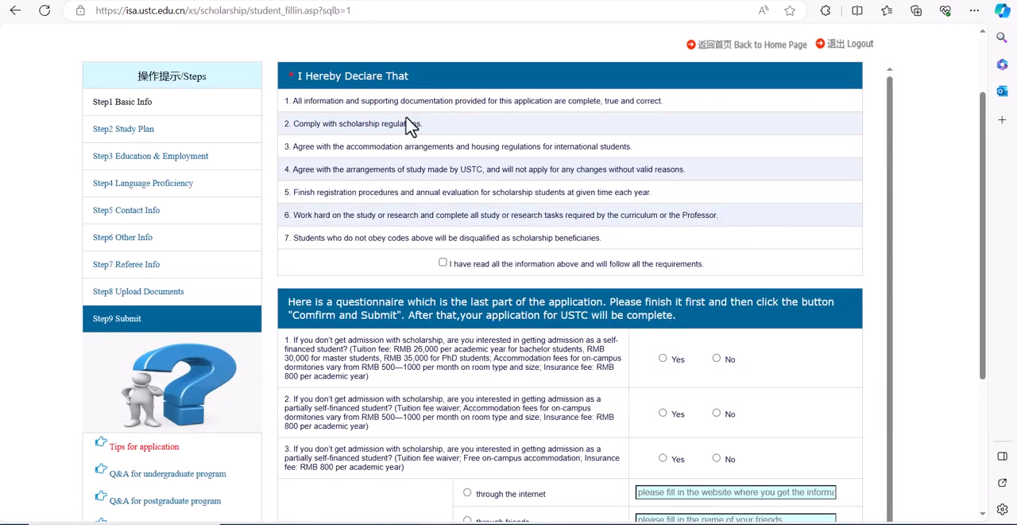
Step: Accept the declaration of having read all the information and answer No to the three self-financed admission questions
{"action": "left_click", "coordinate": [442, 262]}
{"action": "scroll", "coordinate": [891, 239], "scroll_direction": "down", "scroll_amount": 1}
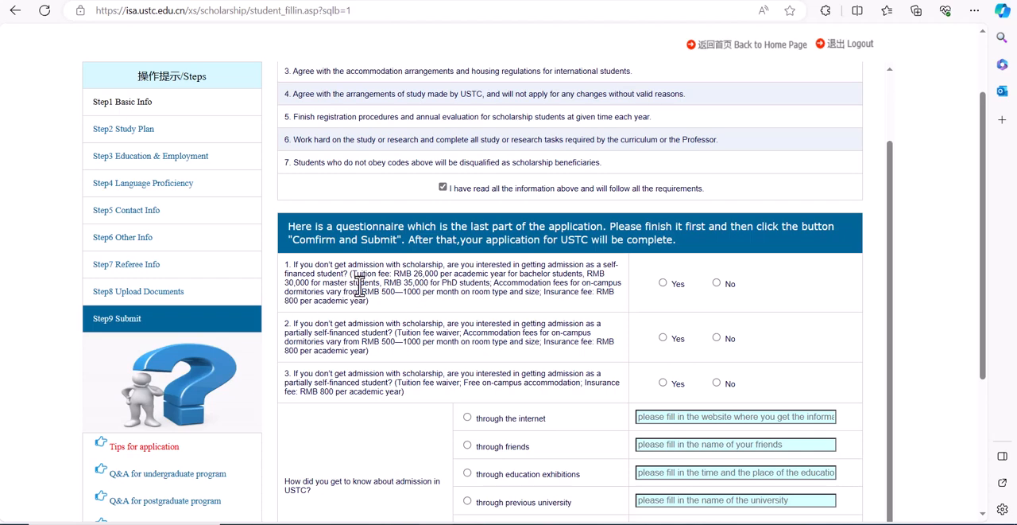
{"action": "left_click", "coordinate": [717, 283]}
{"action": "left_click", "coordinate": [718, 338]}
{"action": "left_click", "coordinate": [717, 383]}
Step: Choose "through the internet" as the way of learning about USTC admission and "high university ranking" as a reason for applying
{"action": "left_click_drag", "start_coordinate": [981, 305], "coordinate": [981, 436]}
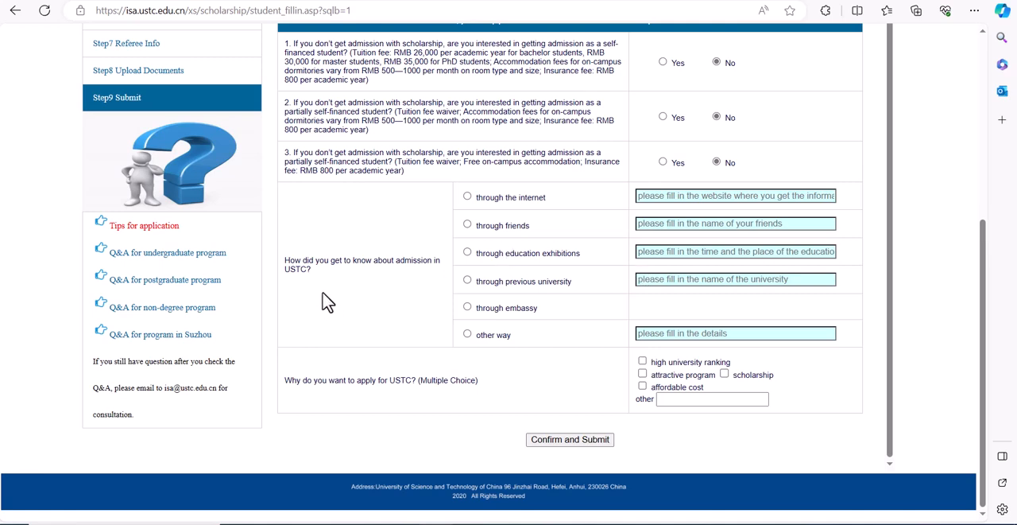
{"action": "left_click", "coordinate": [505, 227]}
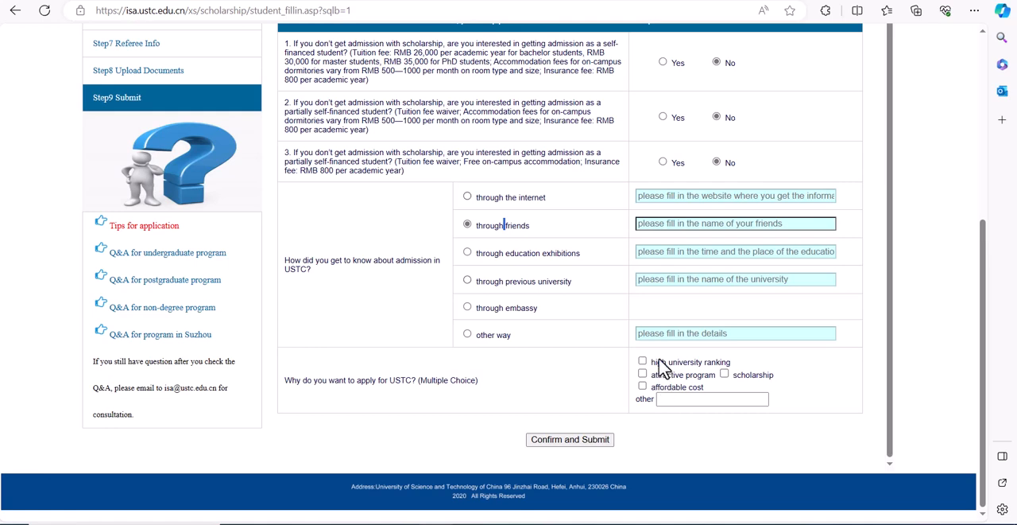
{"action": "left_click", "coordinate": [467, 196]}
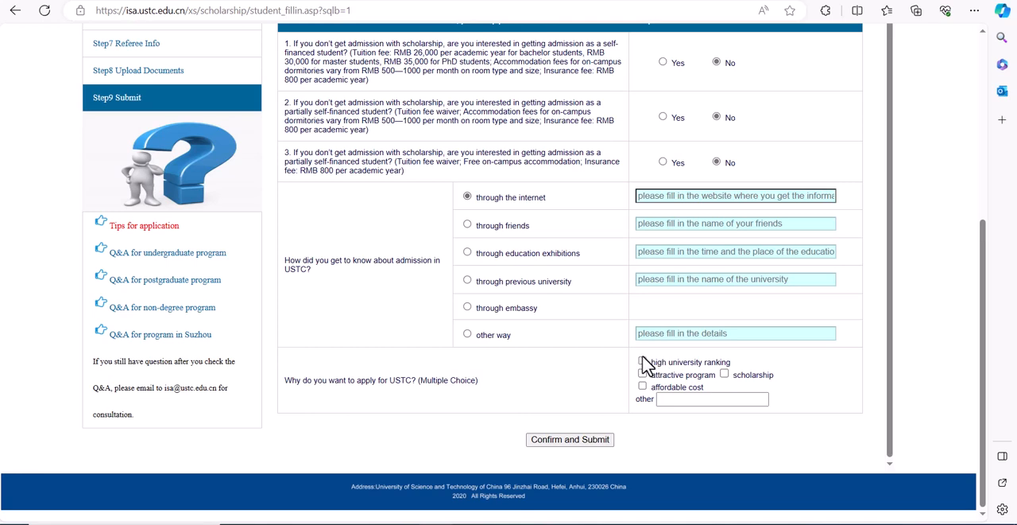
{"action": "left_click", "coordinate": [642, 361]}
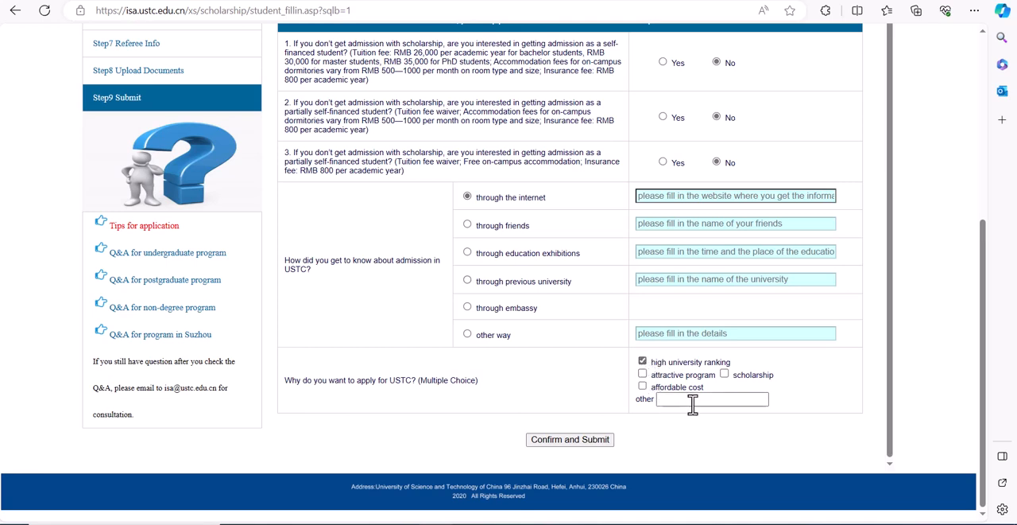